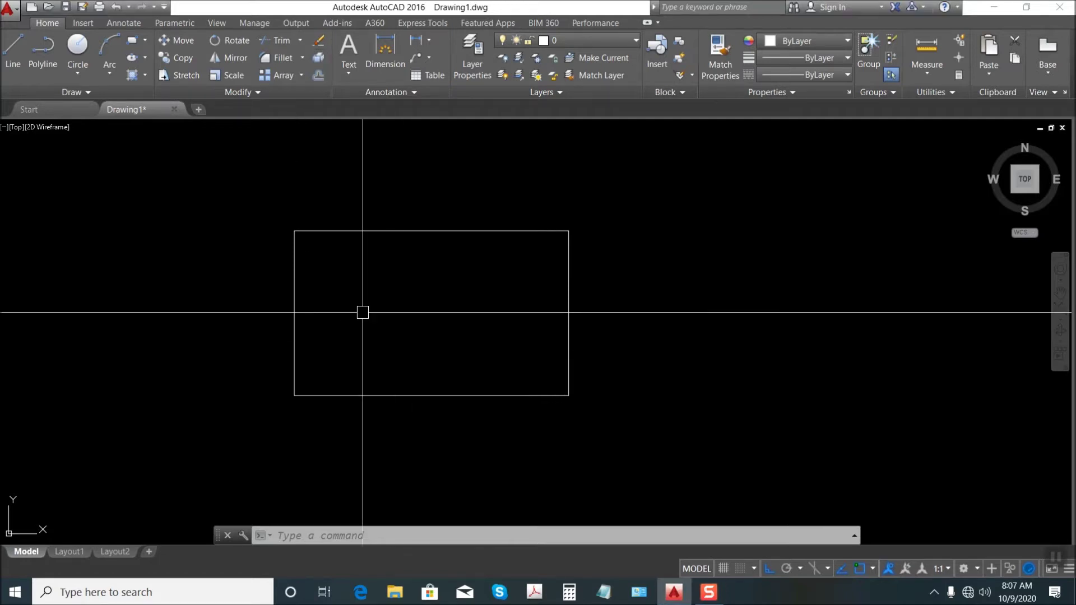
- Move the rectangle horizontally to the right, using a point inside it as the base point
scroll(355, 314, down, 3)
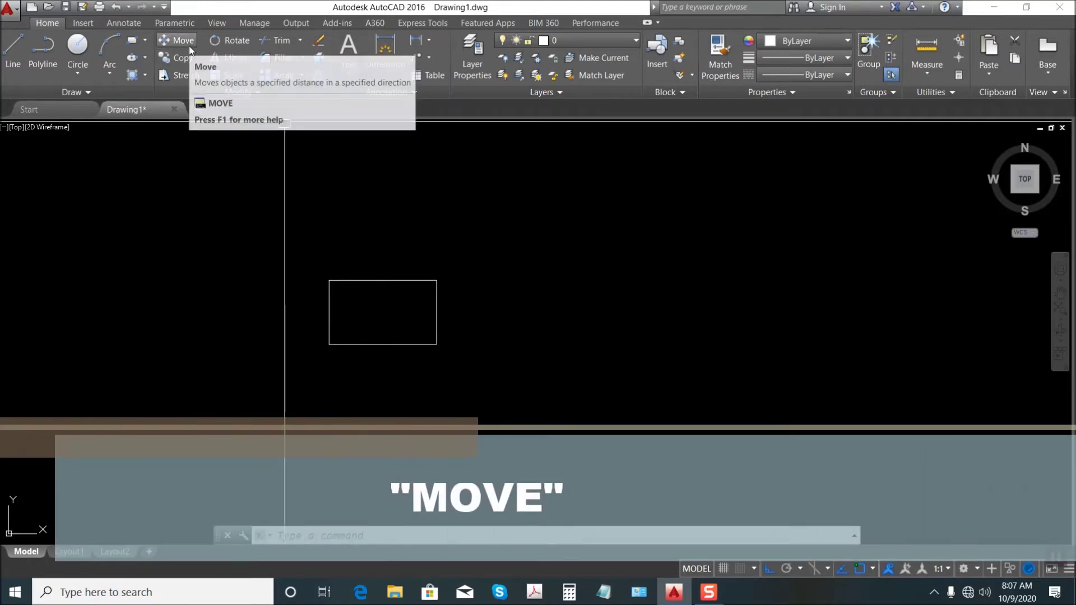
click(387, 294)
key(Escape)
key(Escape)
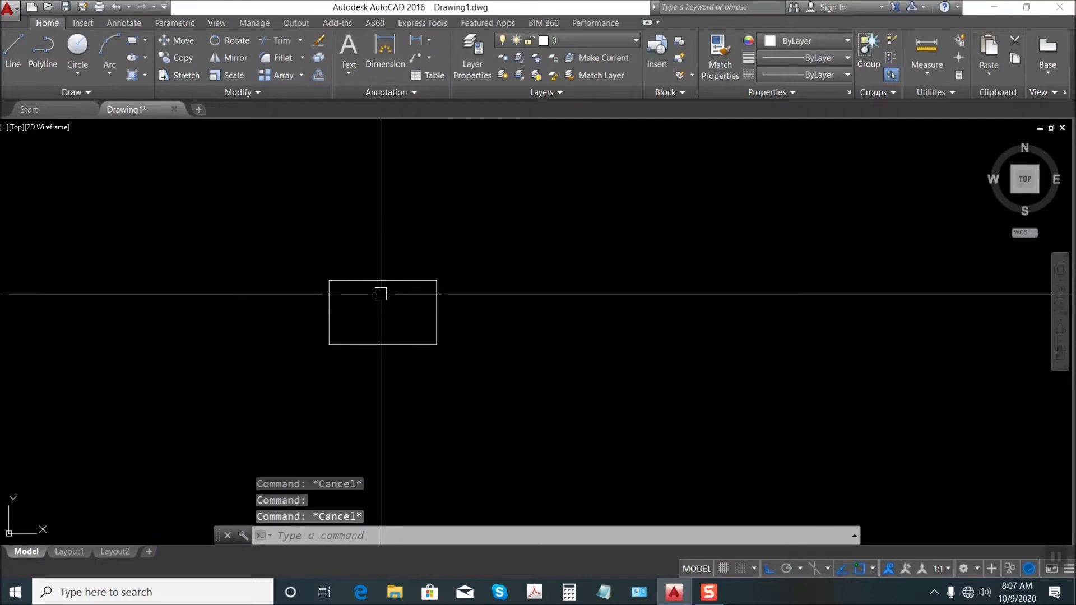
click(184, 39)
click(484, 401)
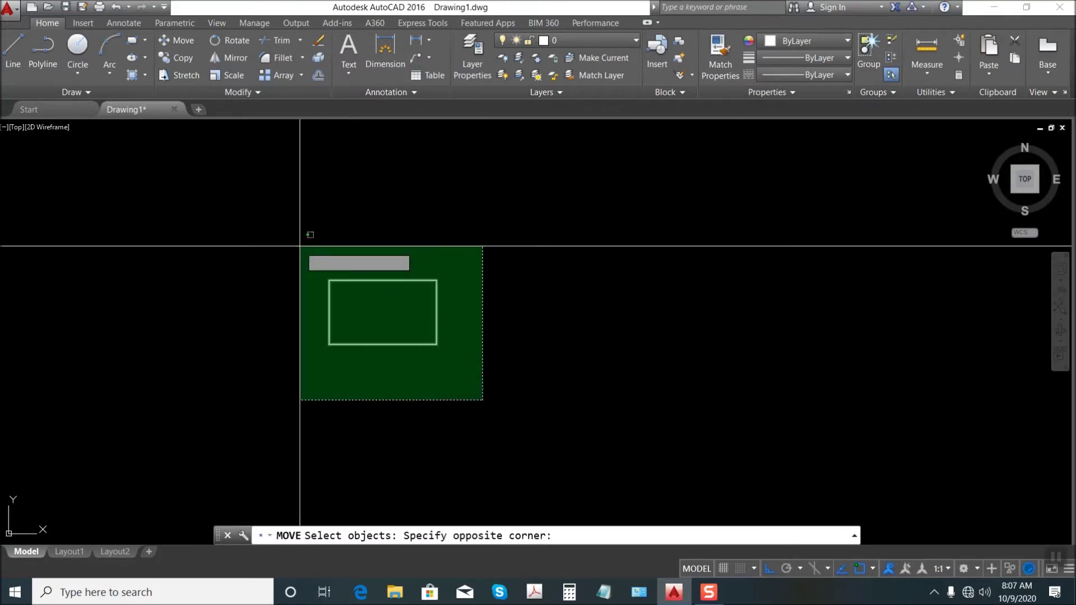
click(286, 236)
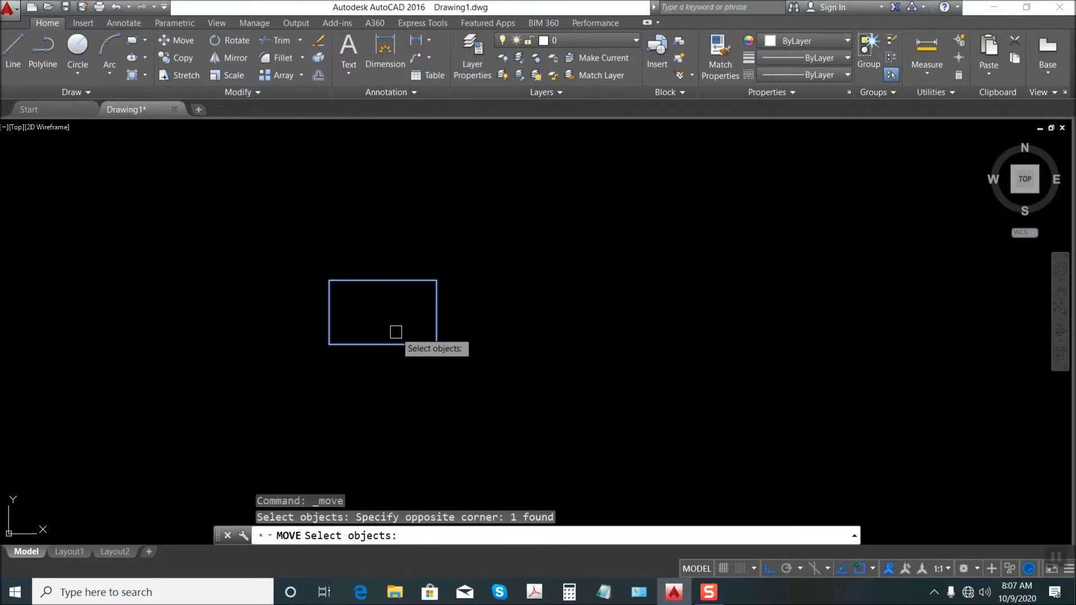
key(Return)
click(378, 324)
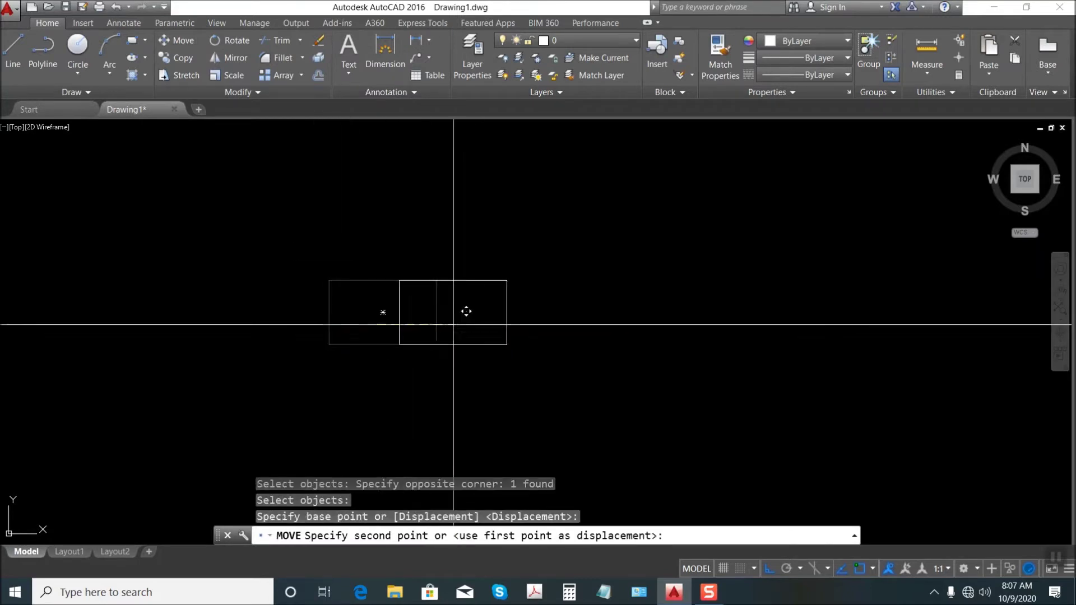
click(560, 326)
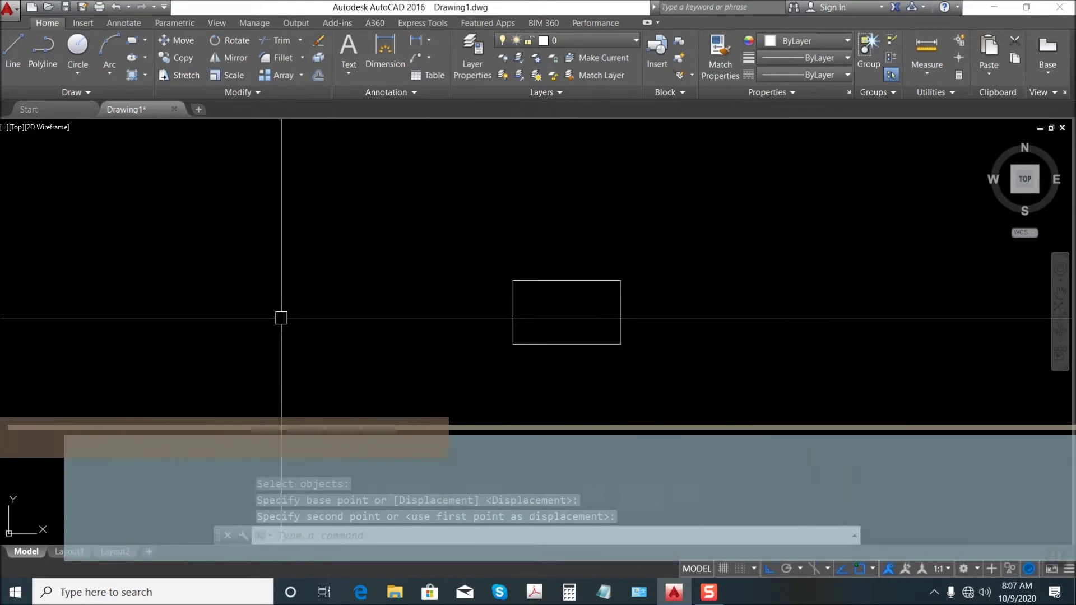
- Move the rectangle horizontally back to the left, past its original position, using its centre as the base point
text(M)
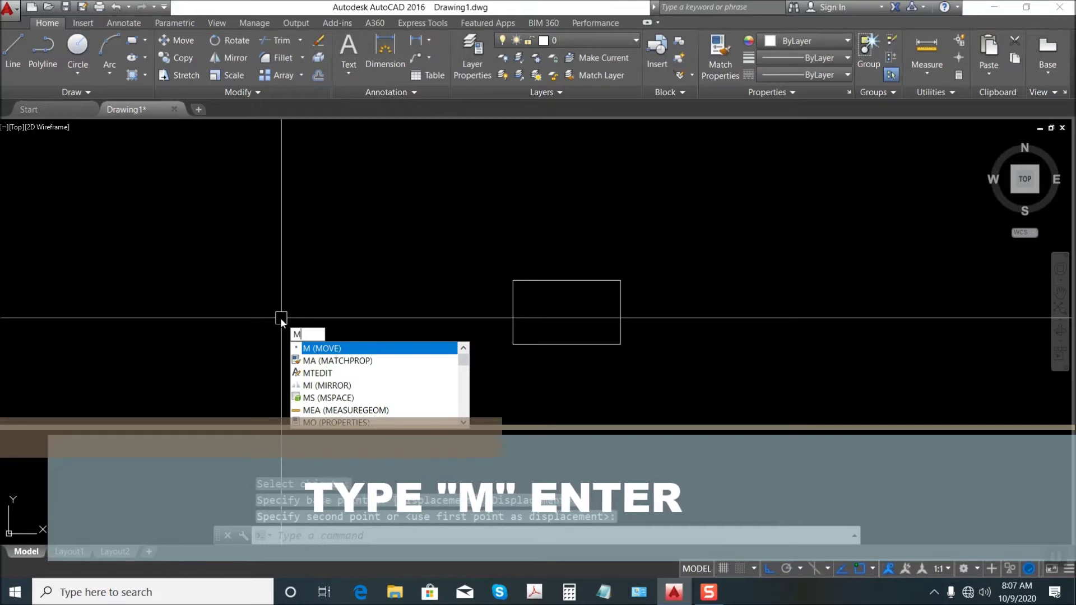
key(Return)
click(692, 377)
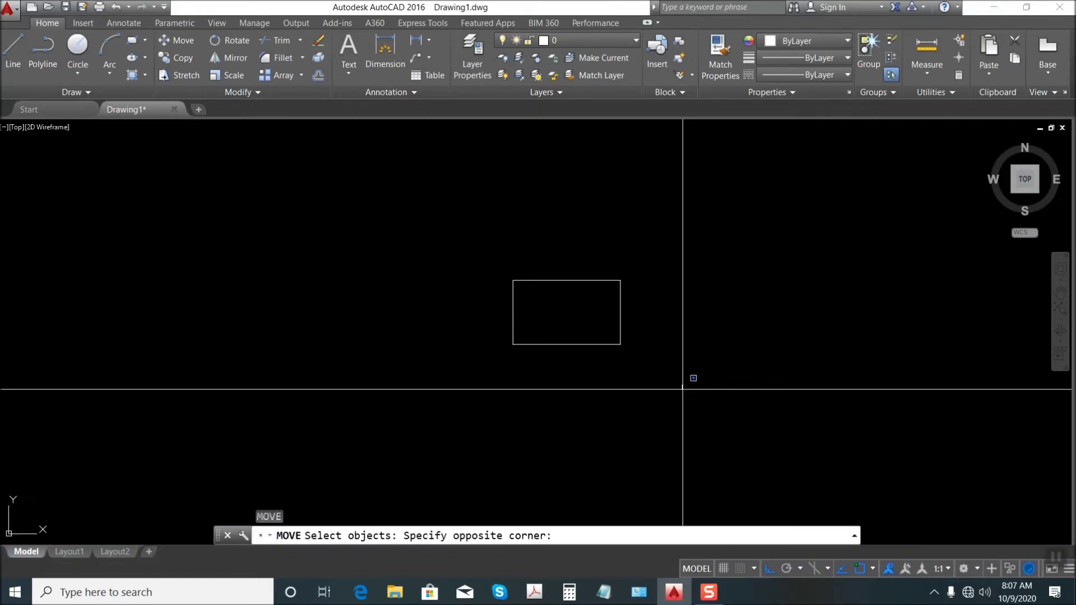
click(446, 241)
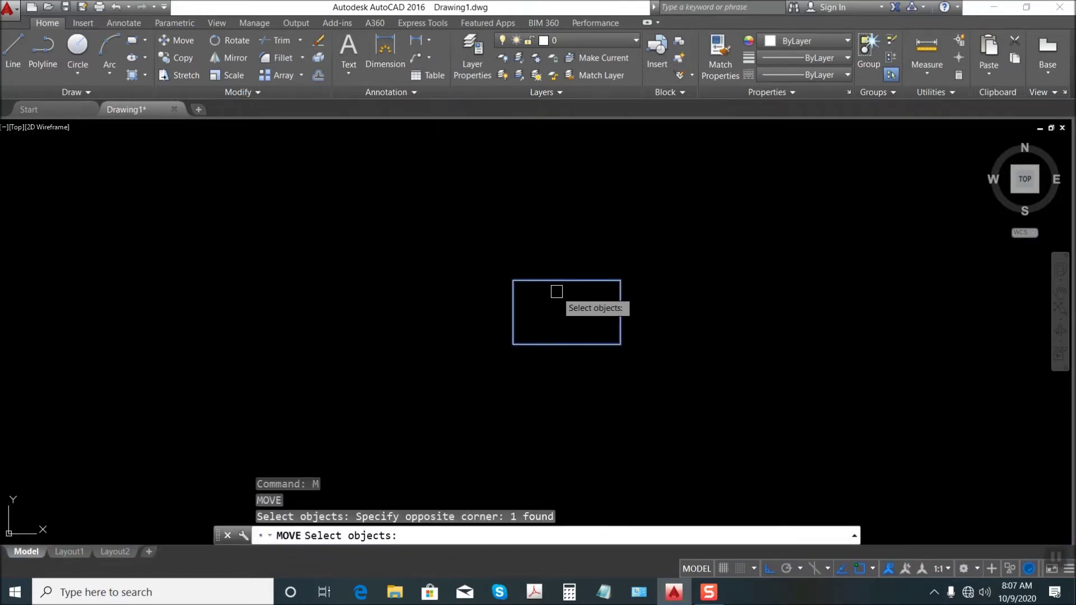
key(Return)
click(566, 312)
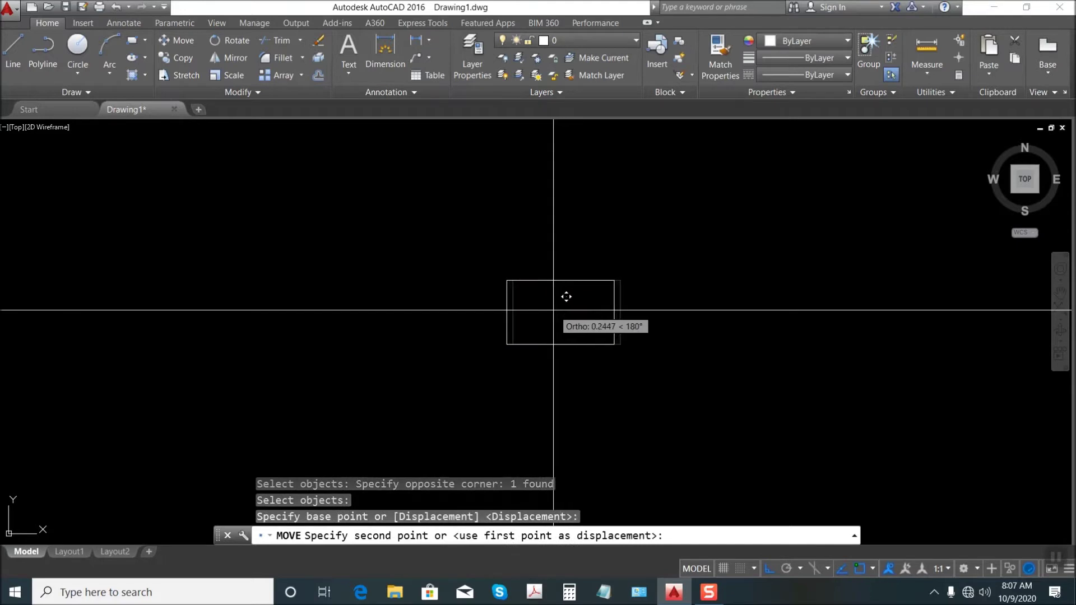
click(331, 313)
key(Escape)
key(Escape)
key(Escape)
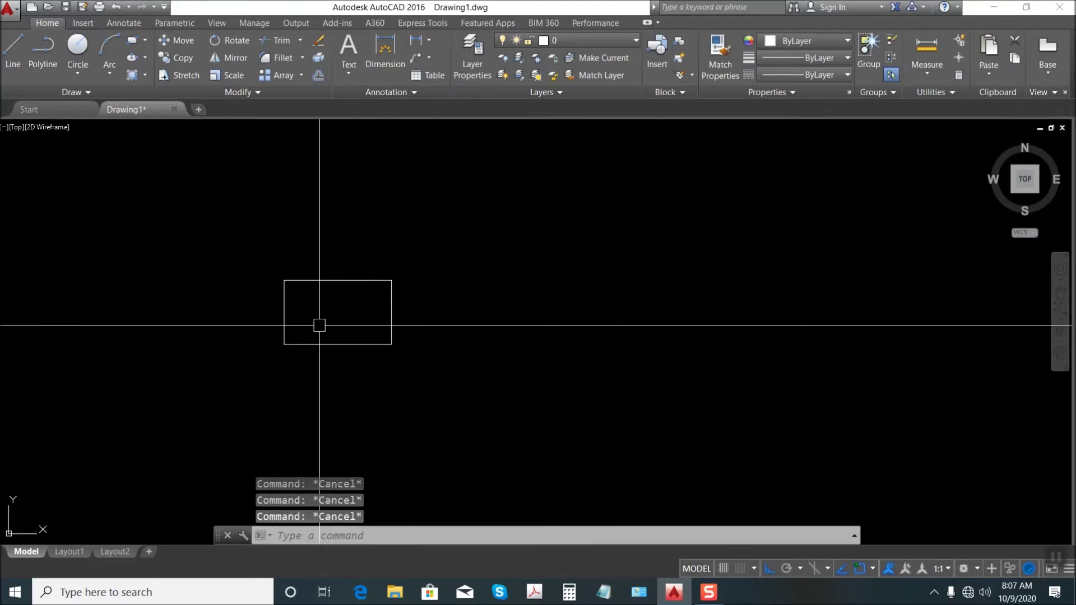
- Copy the rectangle three times to the right in one horizontal row, with the first copy about 6.9 units away
click(176, 60)
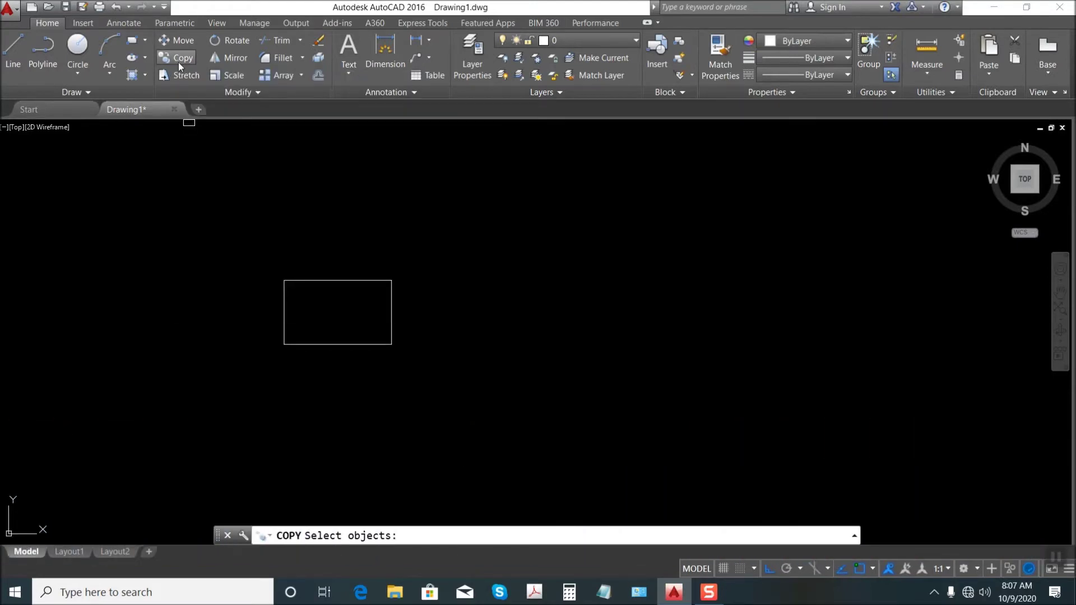
click(466, 376)
click(195, 218)
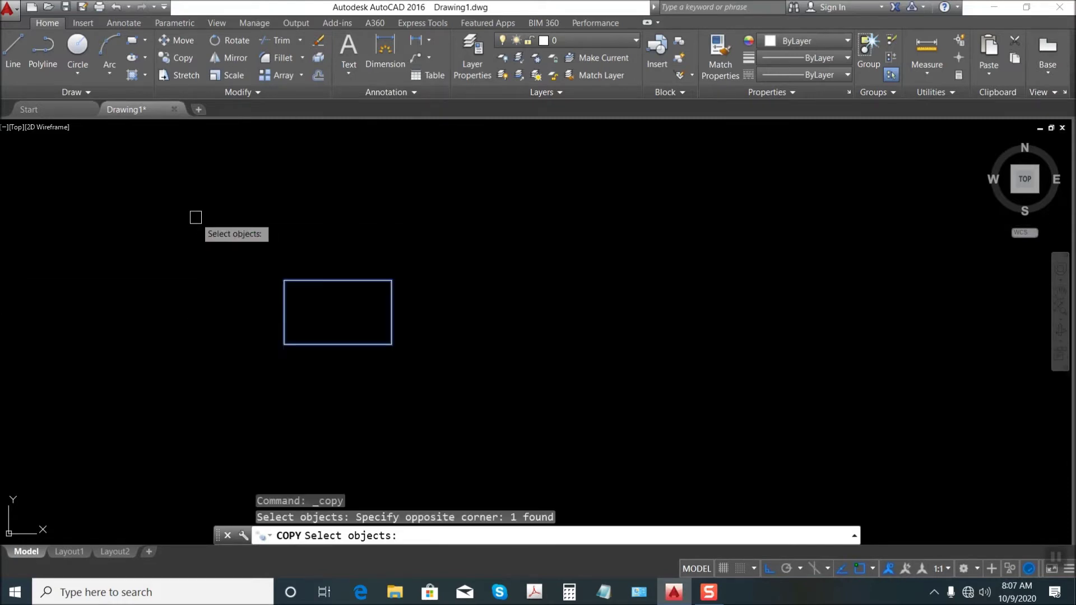
key(Return)
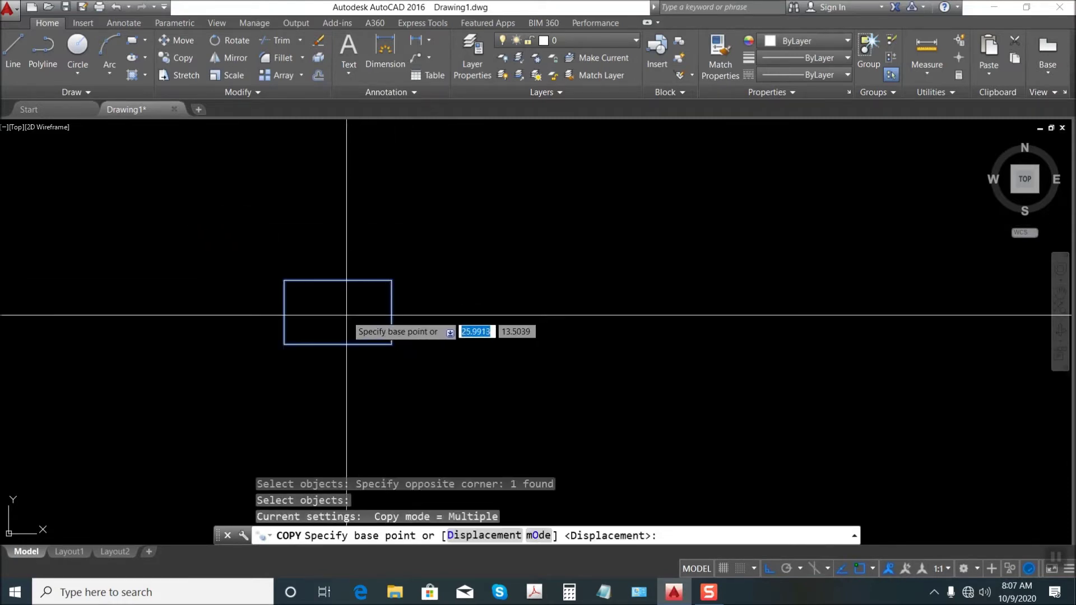
click(346, 315)
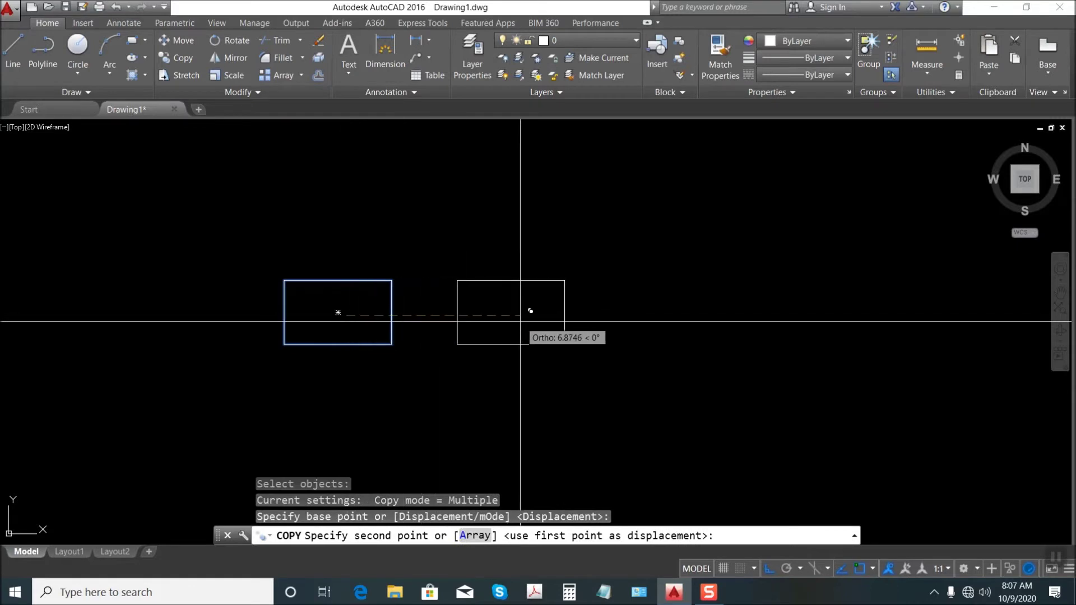
click(521, 321)
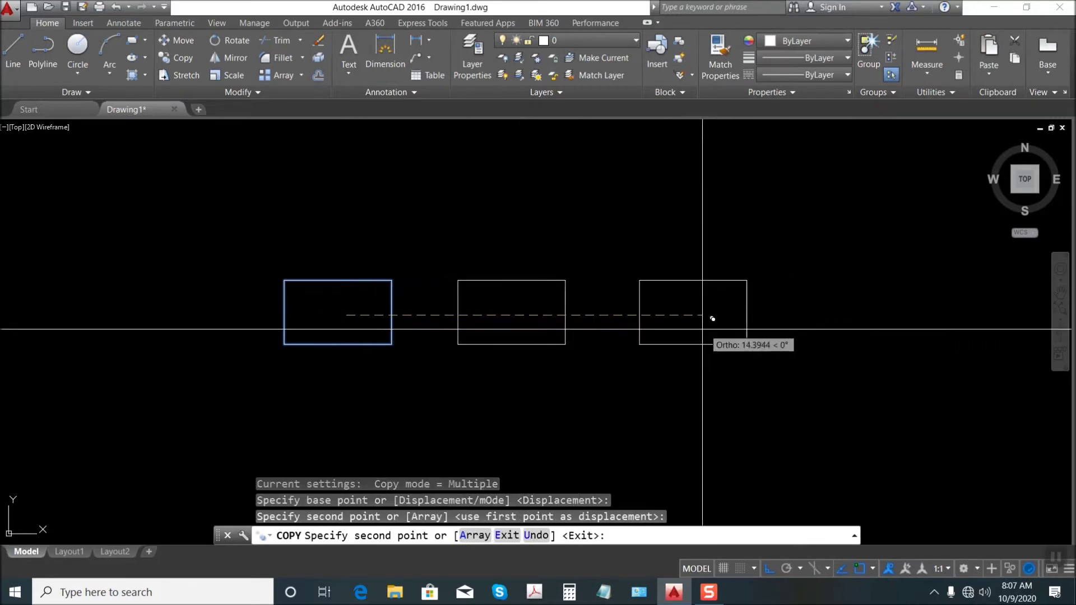
click(851, 327)
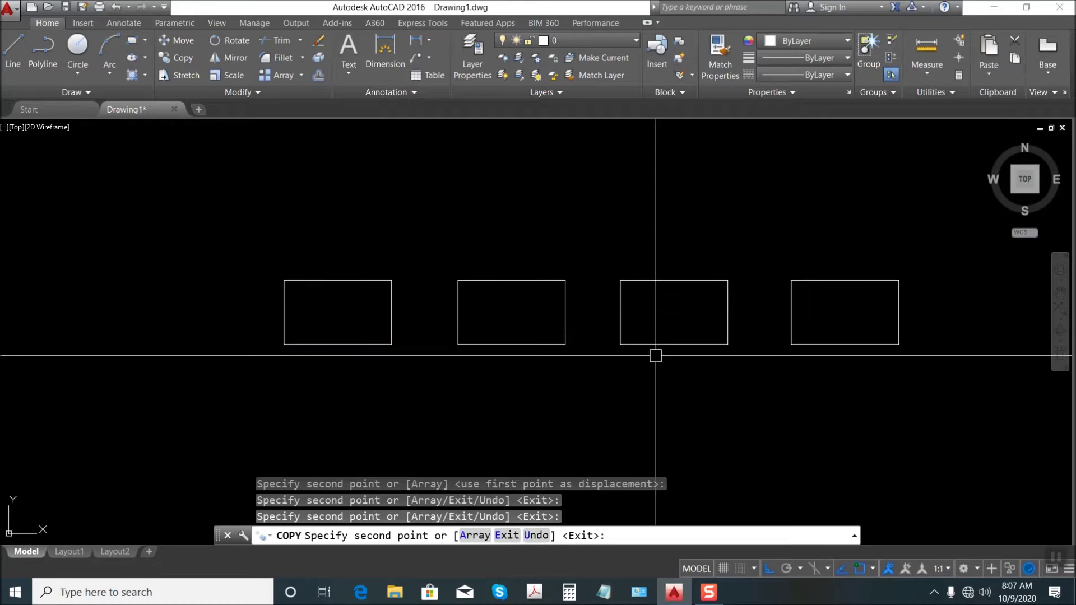
key(Escape)
middle_drag(664, 356, 571, 314)
key(Escape)
key(Escape)
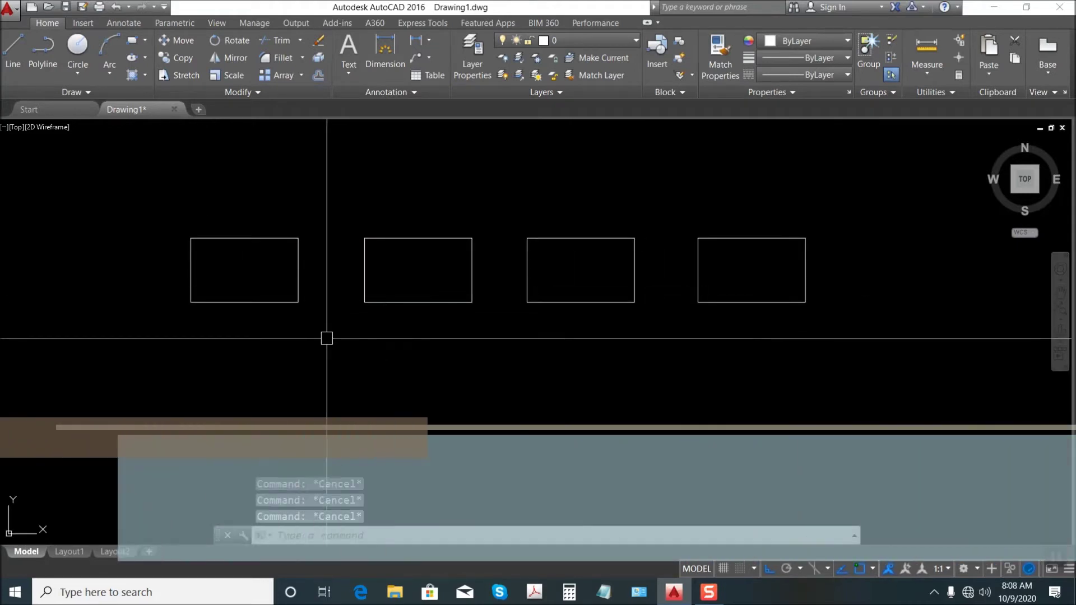
- Copy the leftmost rectangle of the row twice, once straight below it and once straight above it
text(co)
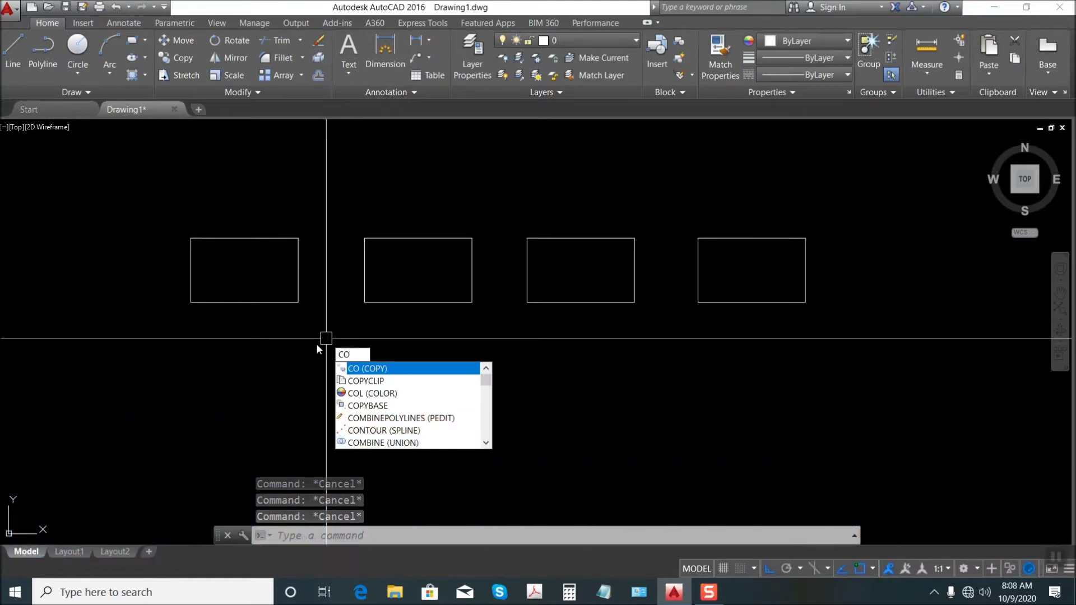
key(Return)
click(323, 331)
click(163, 230)
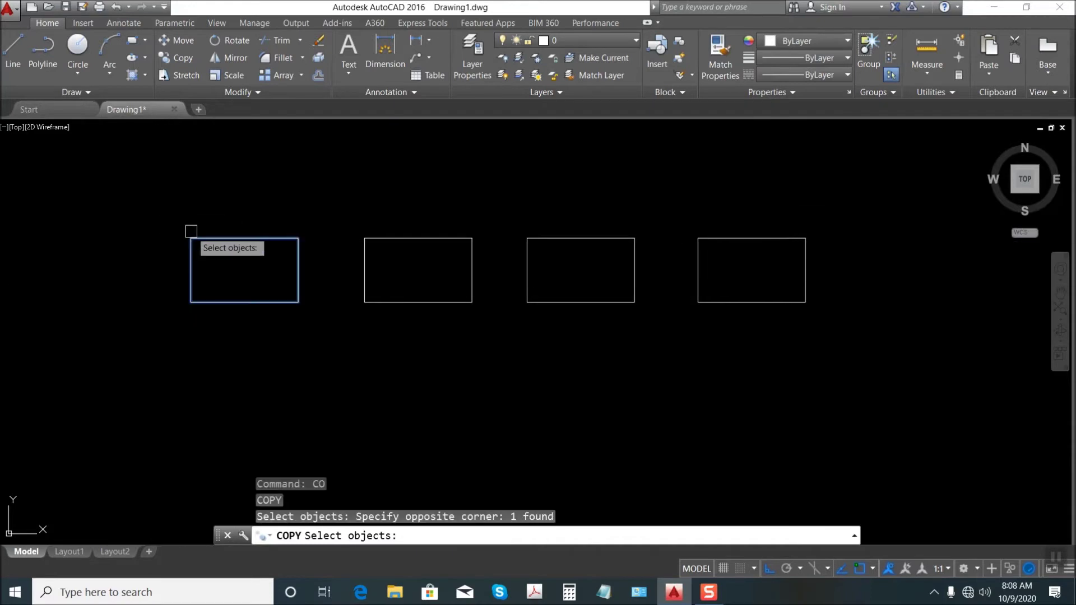
key(Return)
click(243, 270)
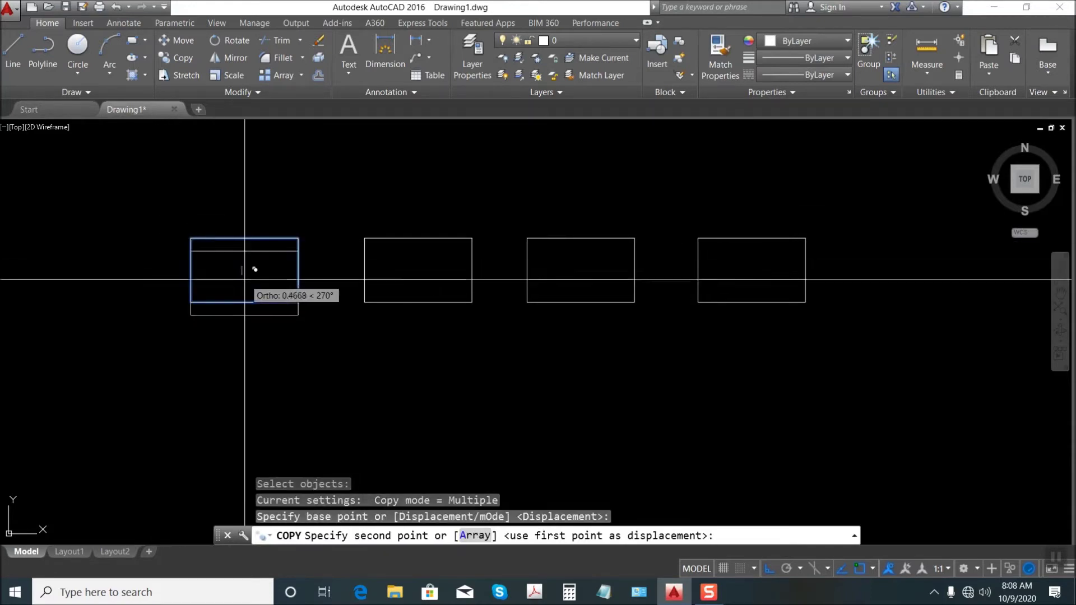
click(243, 383)
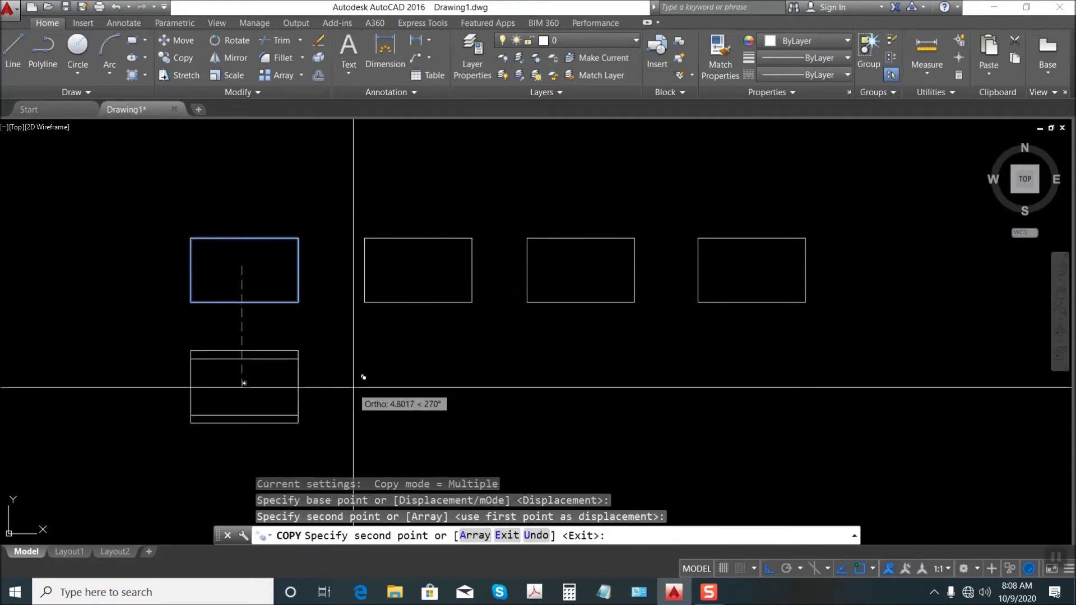
click(244, 176)
scroll(370, 265, down, 2)
key(Escape)
key(Escape)
key(Escape)
scroll(305, 196, up, 2)
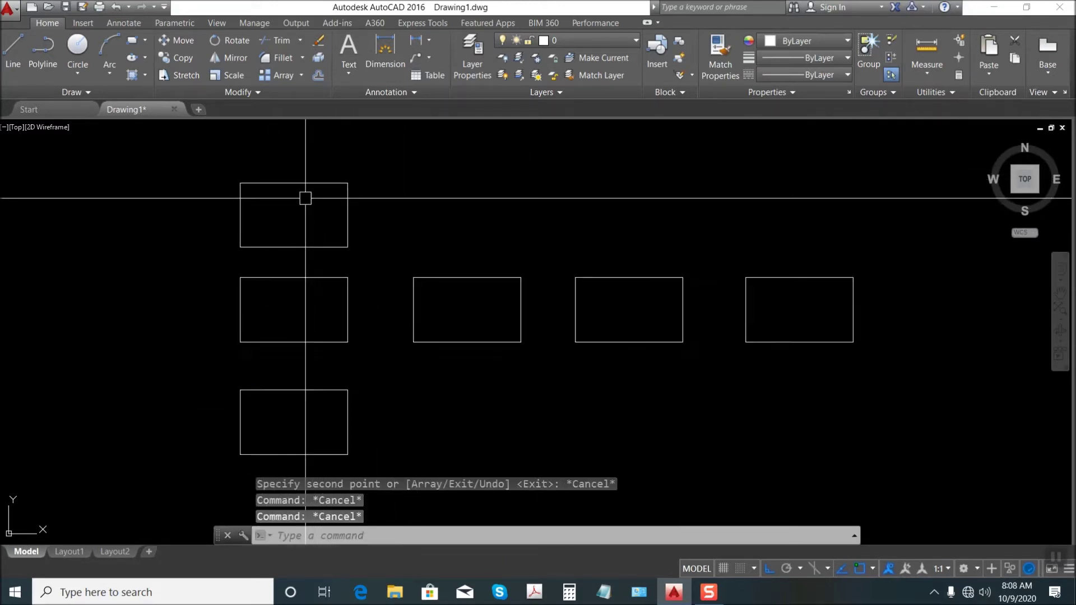
- Copy the uppermost rectangle horizontally to the right at a distance of 10 units
middle_drag(306, 221, 317, 243)
key(Escape)
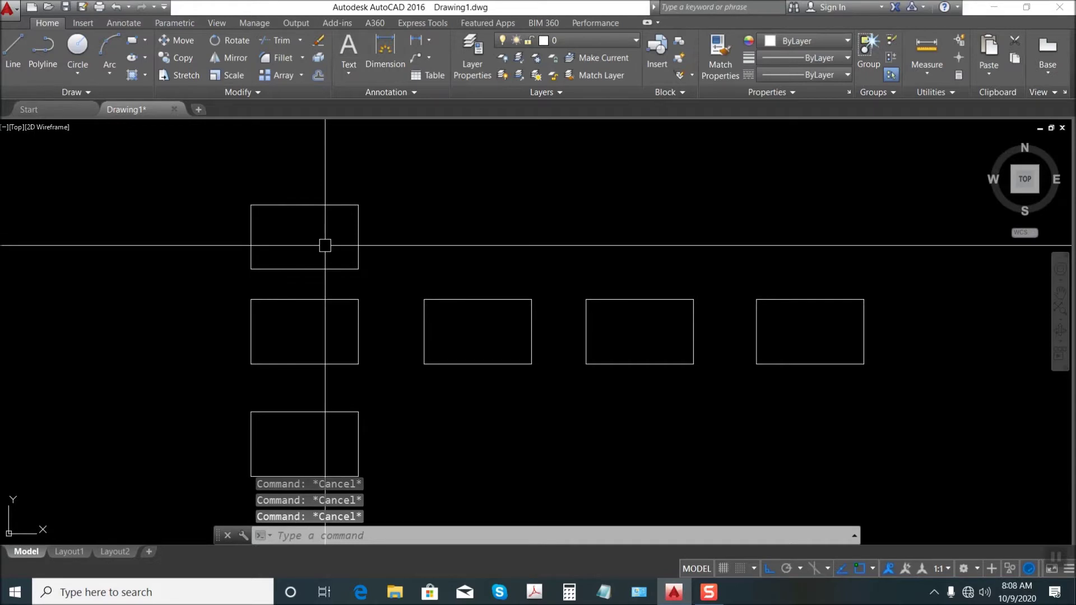
text(CO)
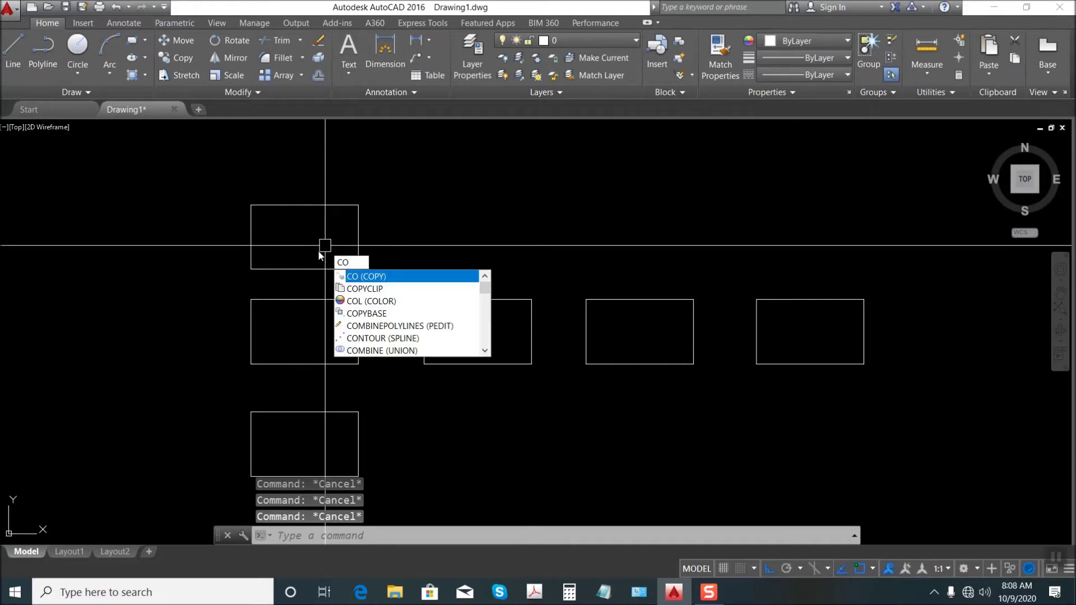
key(Return)
click(209, 168)
click(365, 276)
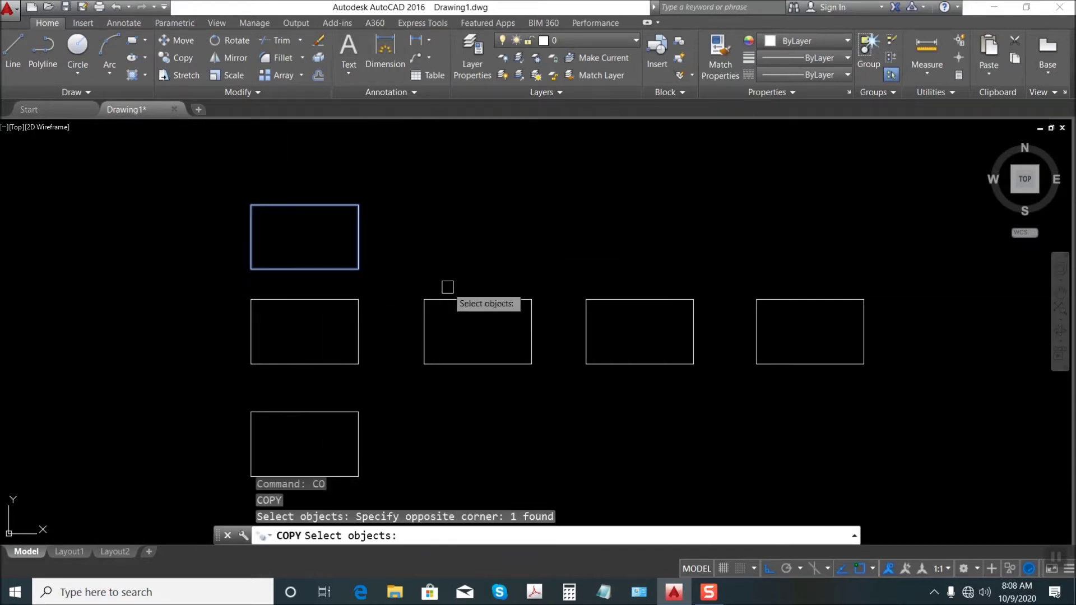
key(Return)
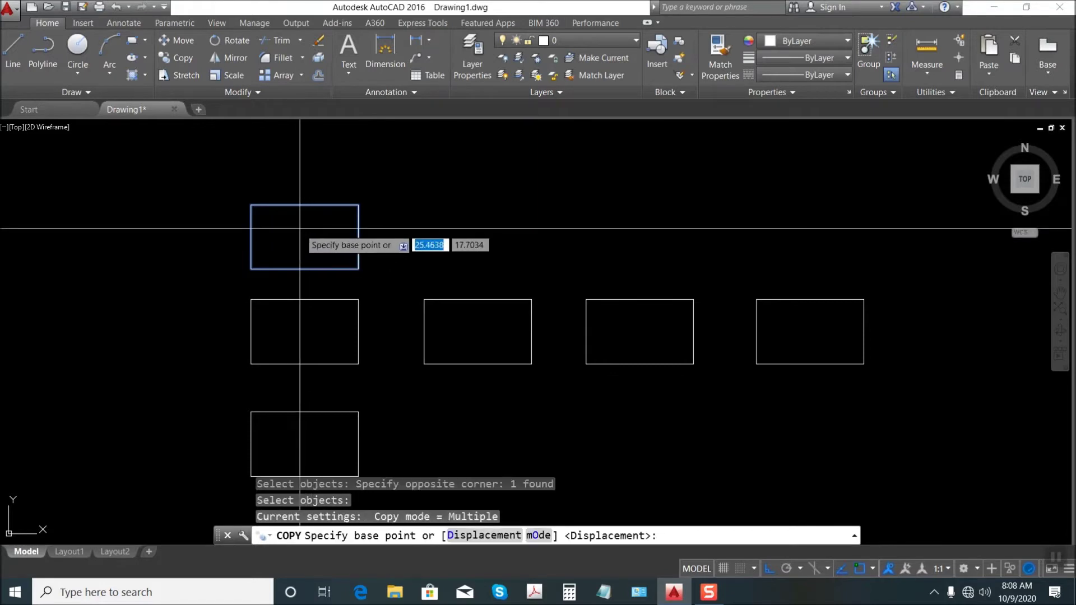
click(300, 229)
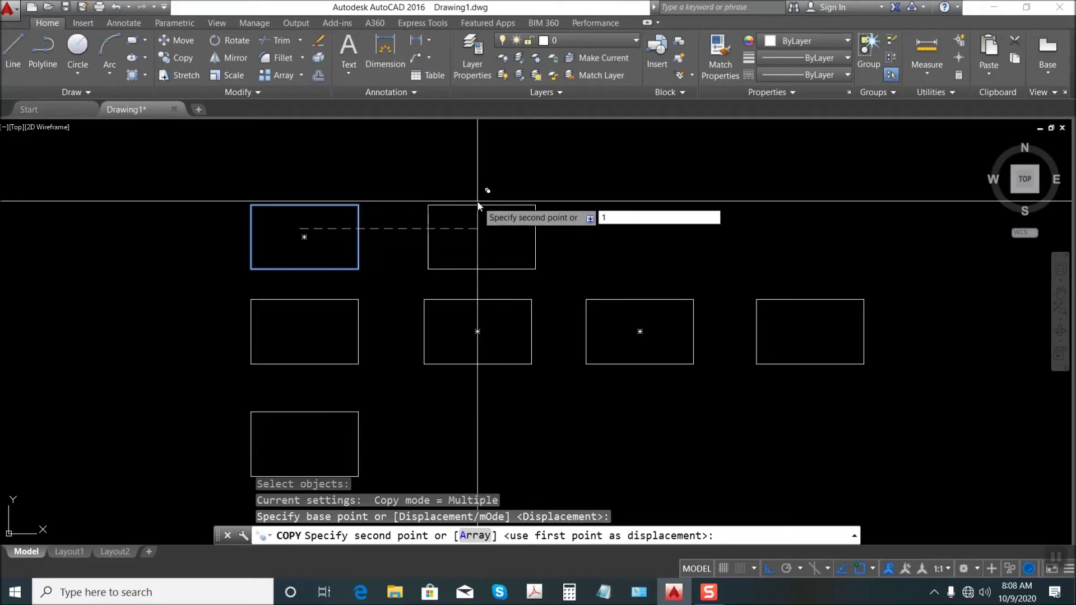
key(Return)
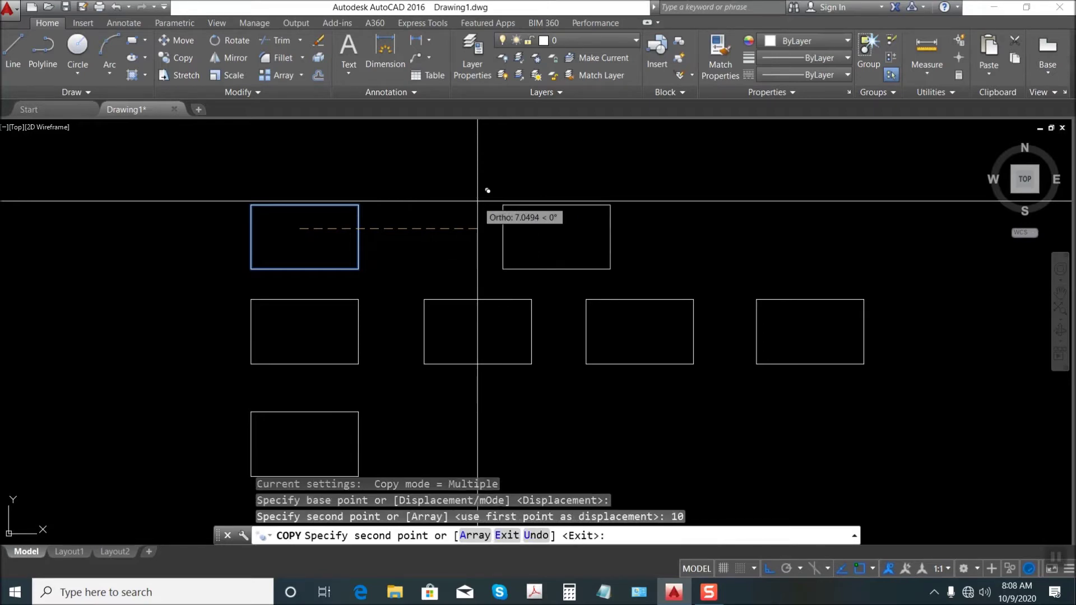
key(Escape)
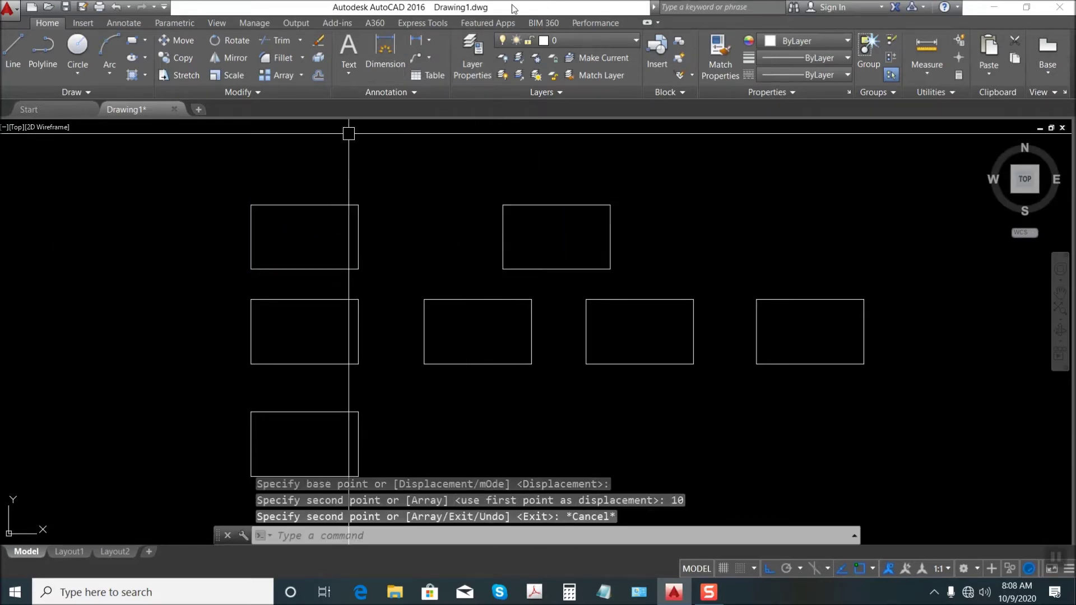
- Add a linear dimension between the centres of the two rectangles in the top row, placed above them
click(418, 45)
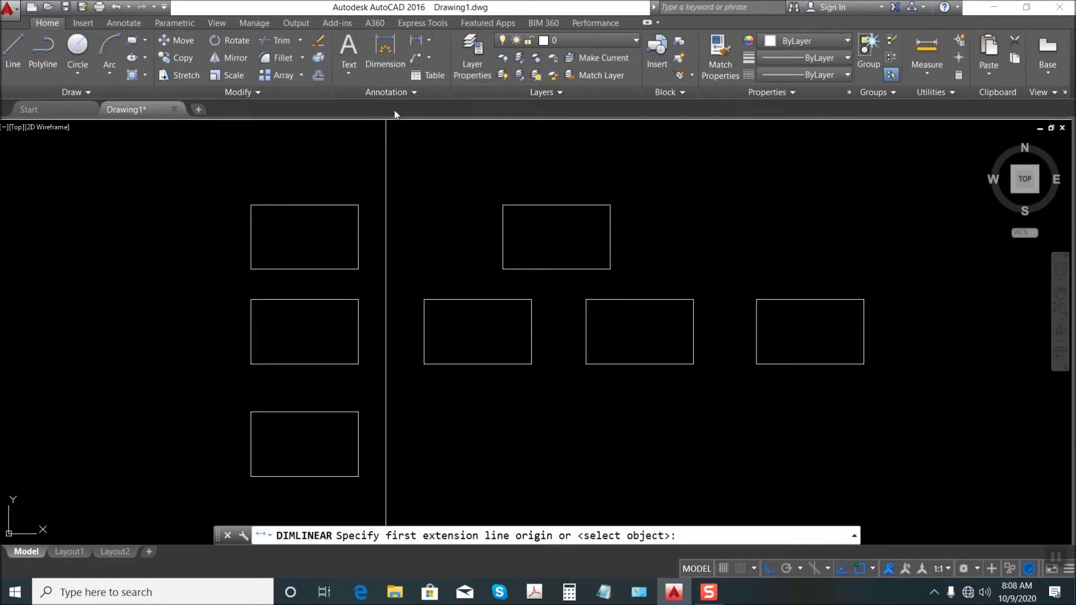
click(304, 237)
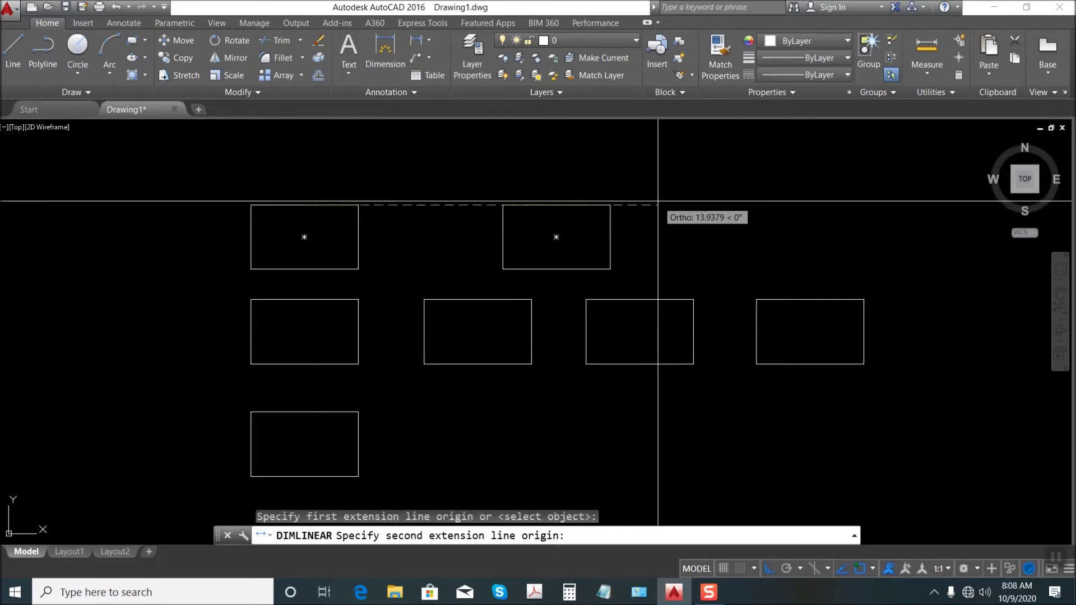
click(555, 237)
click(542, 179)
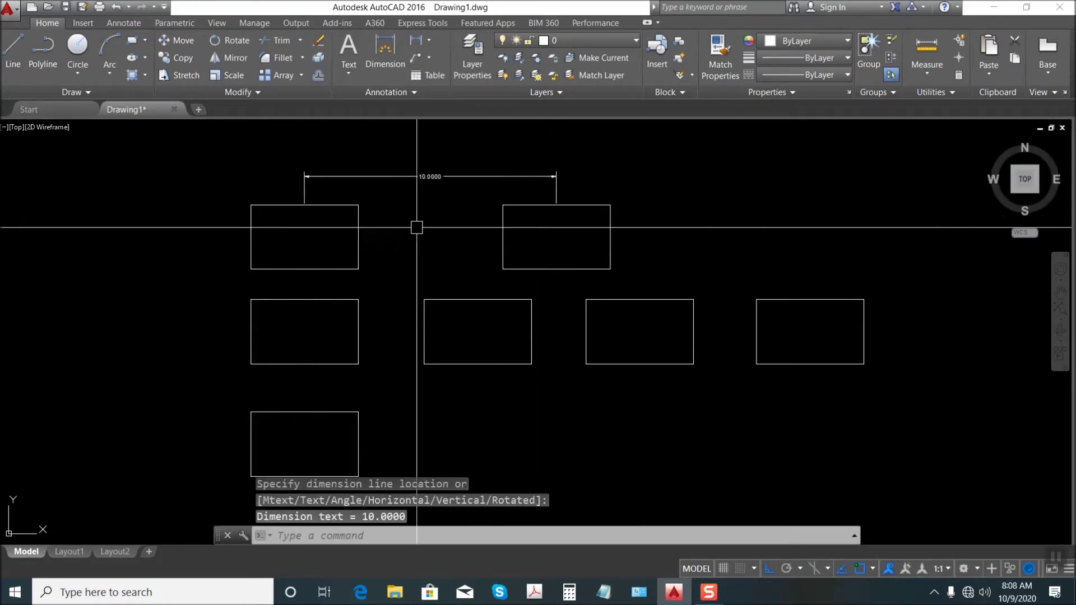
scroll(418, 225, up, 4)
scroll(410, 217, down, 2)
scroll(419, 257, down, 2)
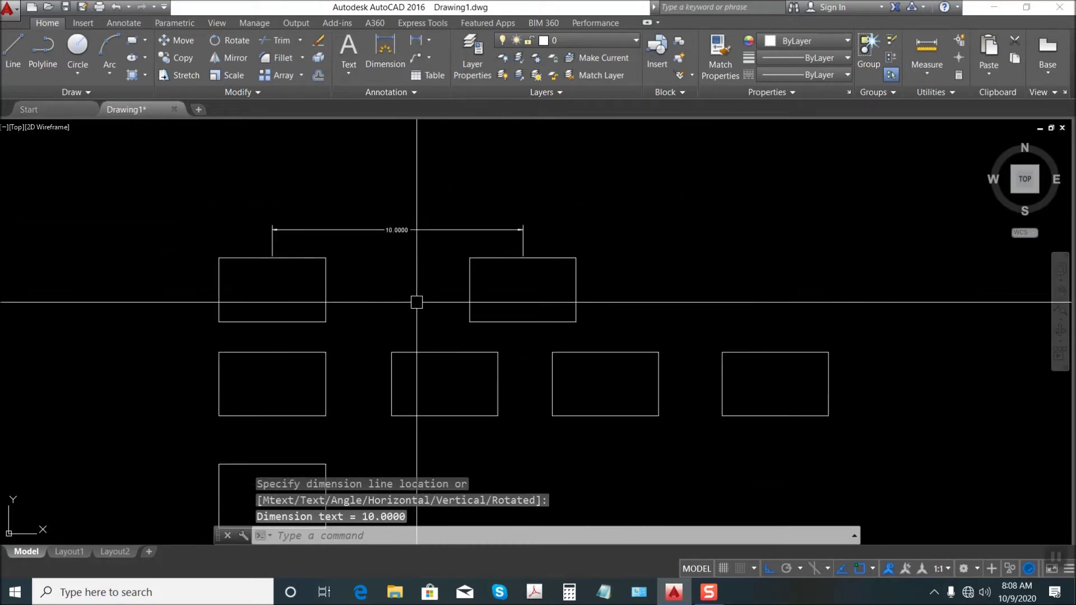
- Erase the linear dimension and the surplus rectangle copies, keeping only one rectangle in the drawing
key(Escape)
text(e)
key(Return)
click(429, 267)
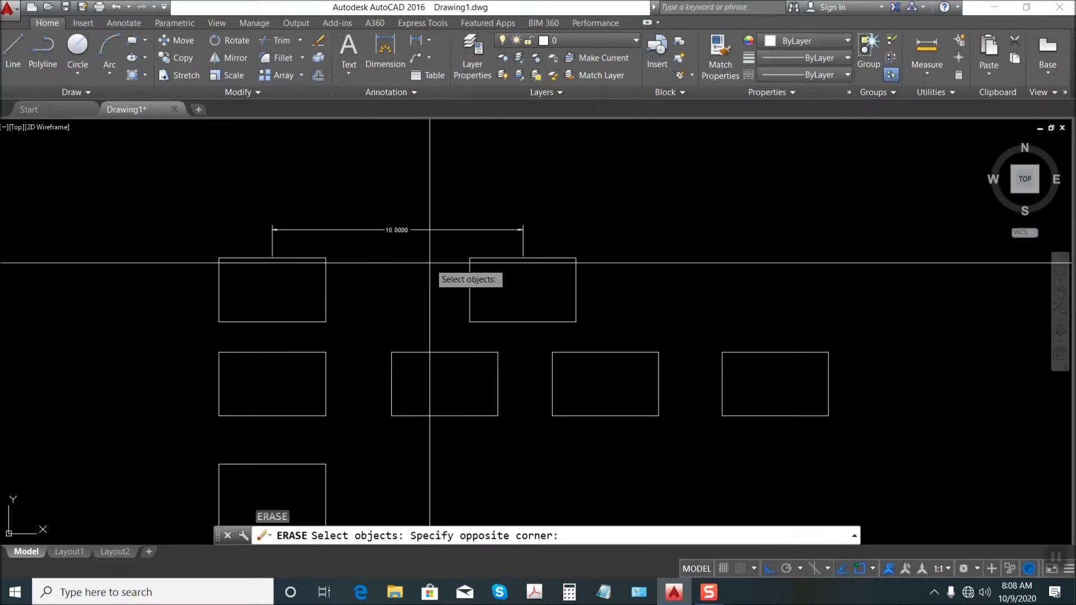
scroll(351, 164, down, 3)
click(351, 164)
click(540, 283)
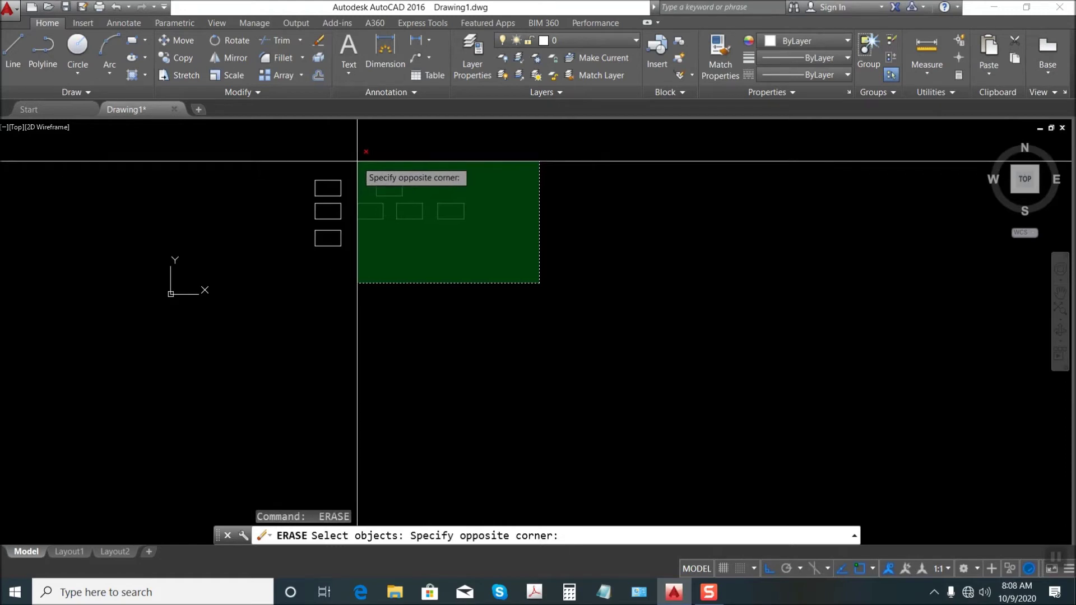
click(353, 164)
scroll(384, 286, up, 2)
click(397, 297)
click(299, 230)
key(Return)
scroll(302, 146, up, 6)
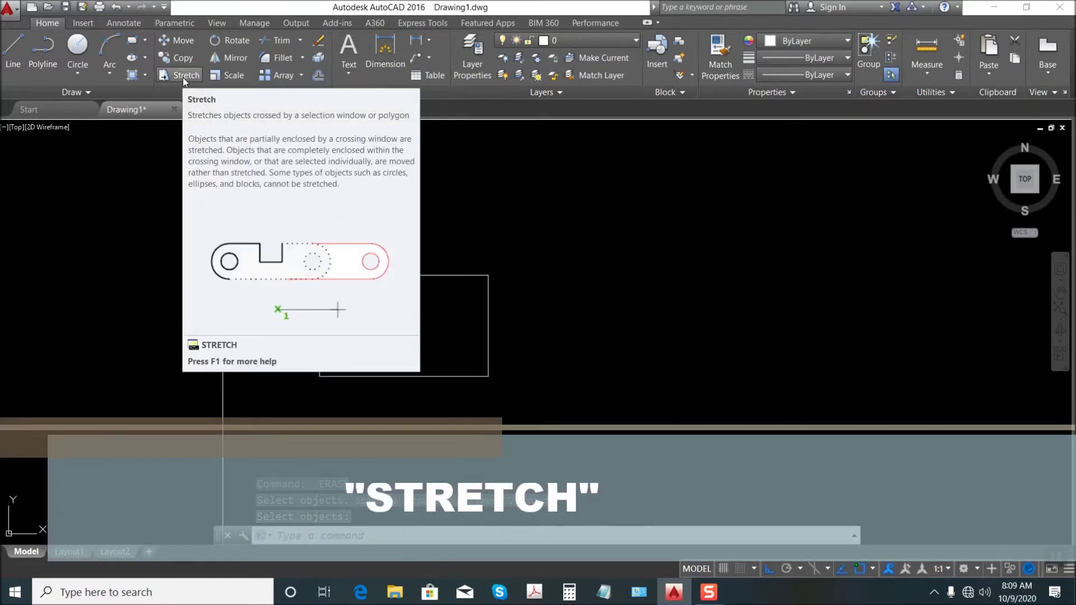
- Stretch the rectangle's right end horizontally to the right, roughly doubling its length
click(183, 77)
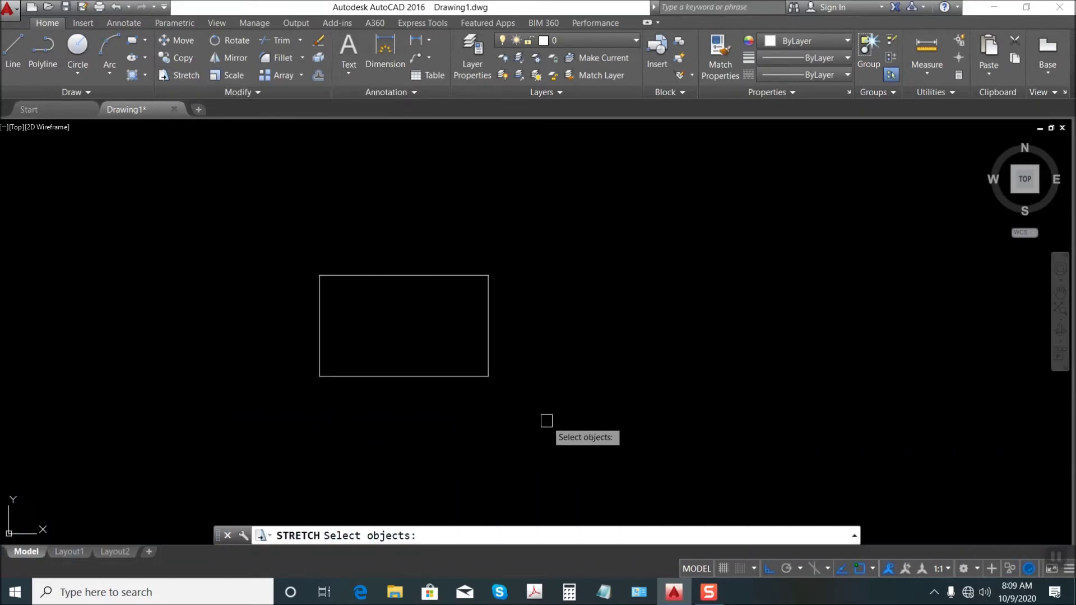
click(552, 444)
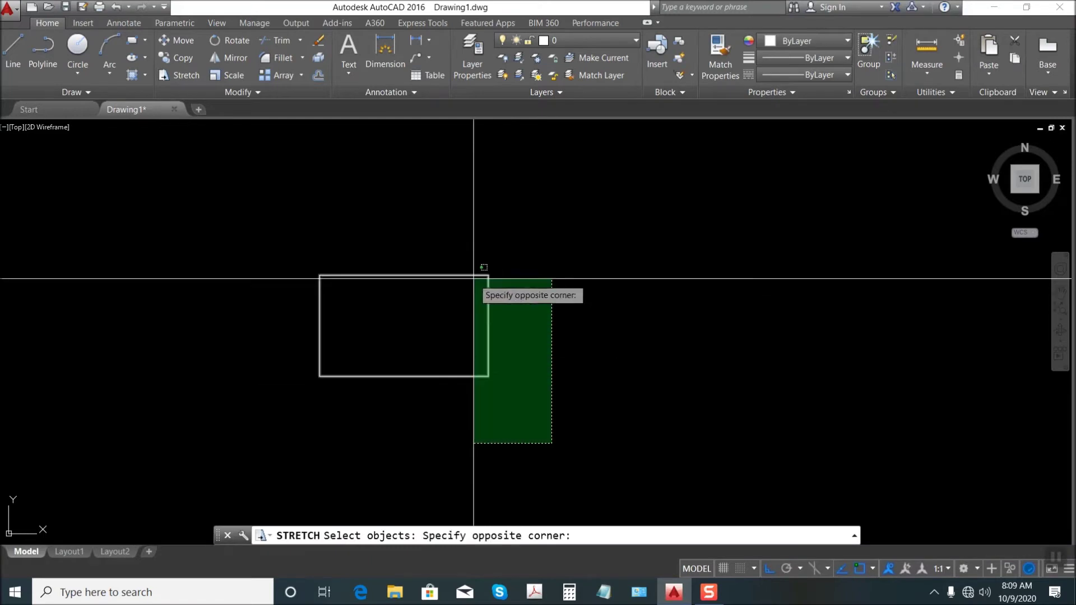
click(439, 233)
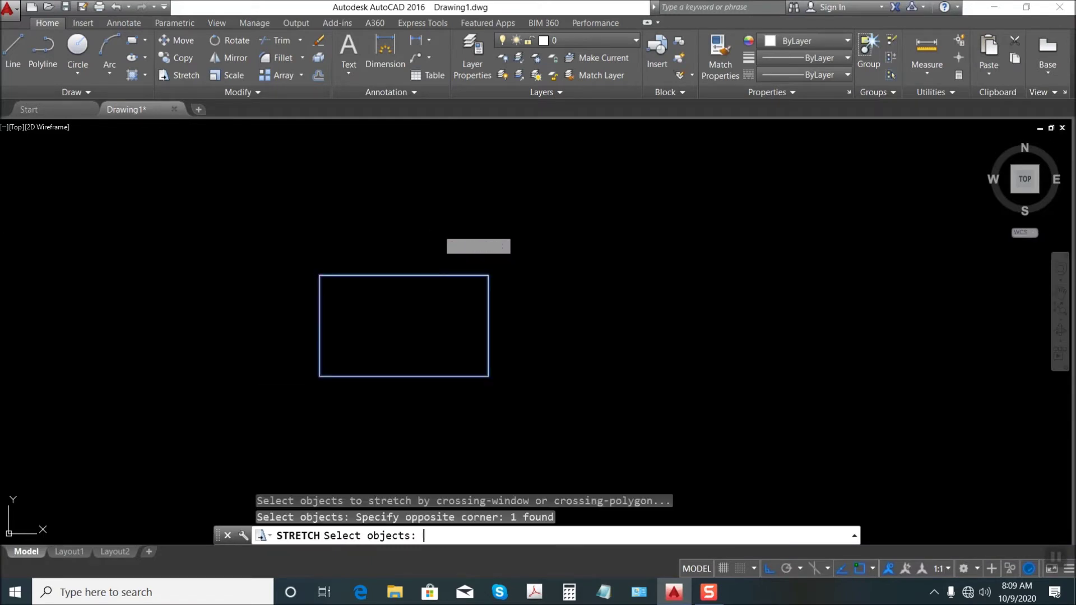
key(Return)
click(432, 269)
click(612, 284)
- Stretch the right end of the rectangle farther to the right into a long, narrow bar
scroll(336, 250, down, 4)
key(Return)
click(411, 290)
click(355, 238)
key(Return)
click(333, 253)
click(403, 253)
scroll(284, 227, up, 3)
key(Escape)
key(Escape)
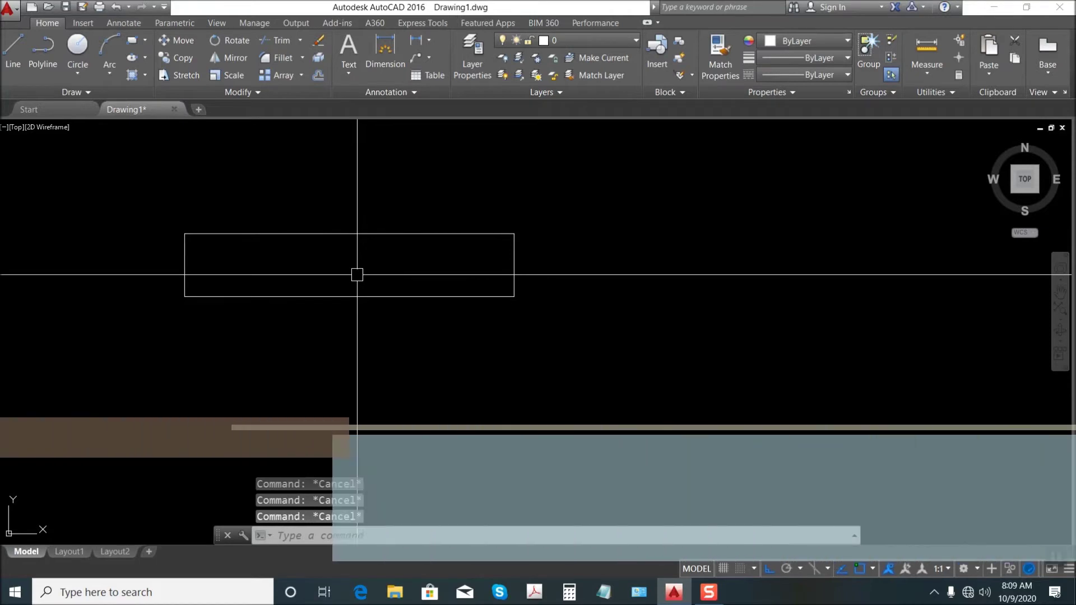
- Stretch the long rectangle's right end back to the left from its edge midpoint, shortening it to about twice its height
text(s)
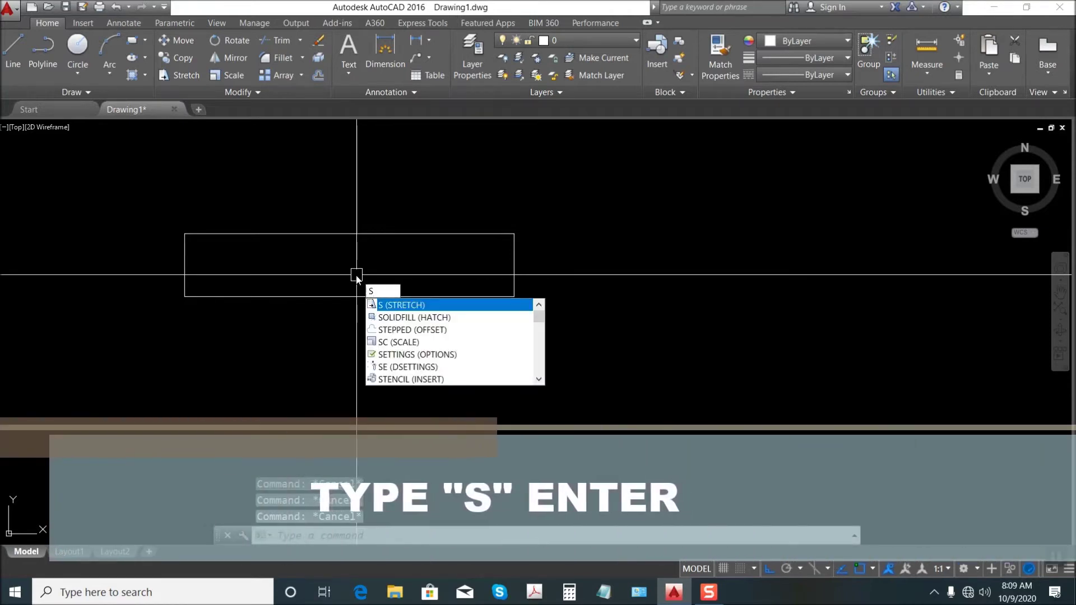
key(Return)
click(563, 351)
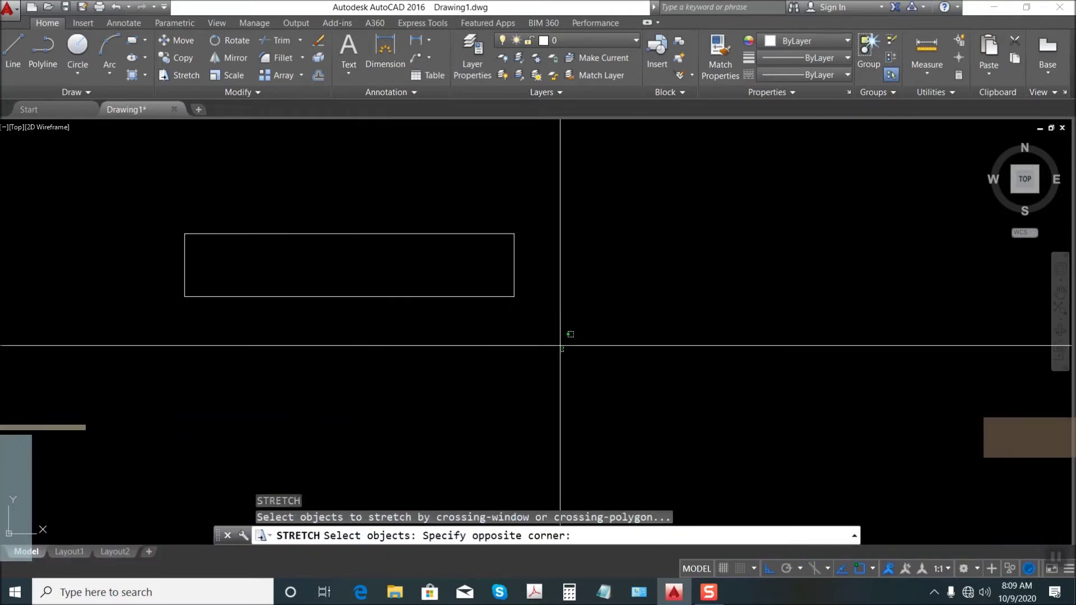
click(509, 233)
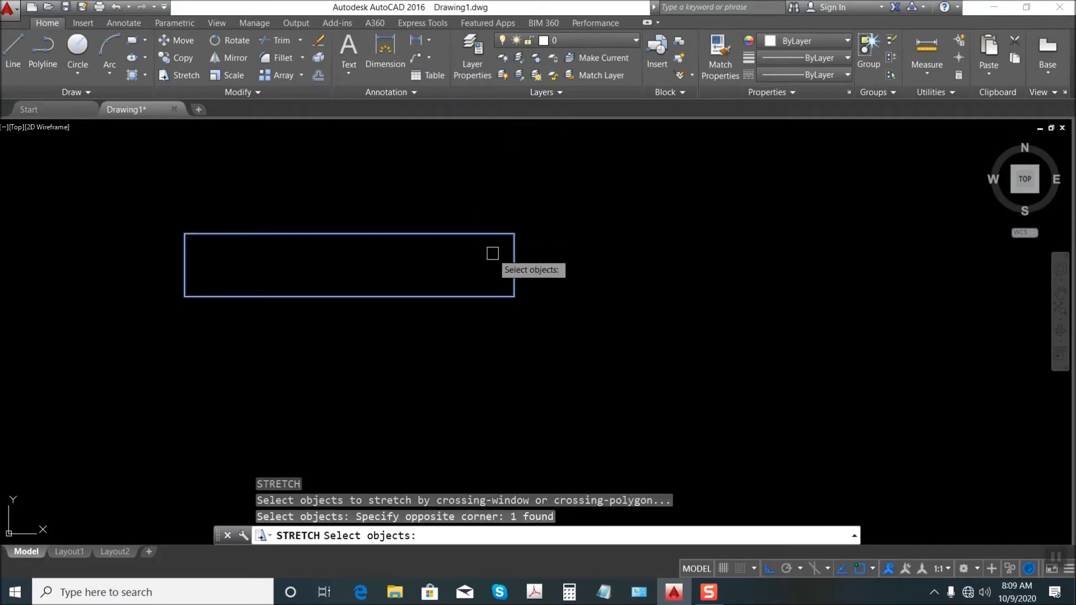
key(Return)
click(514, 265)
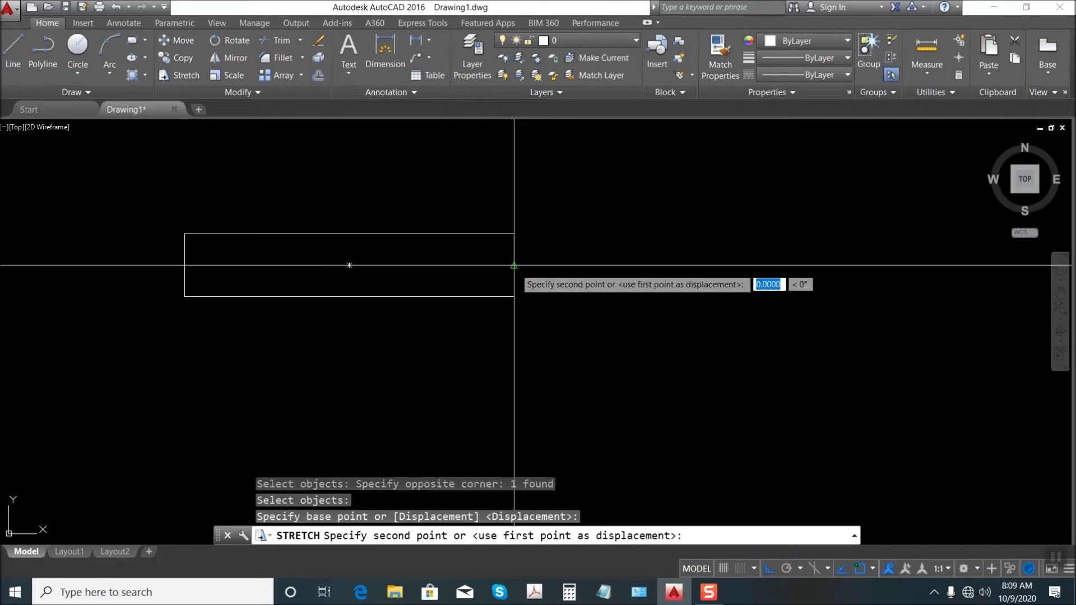
click(308, 268)
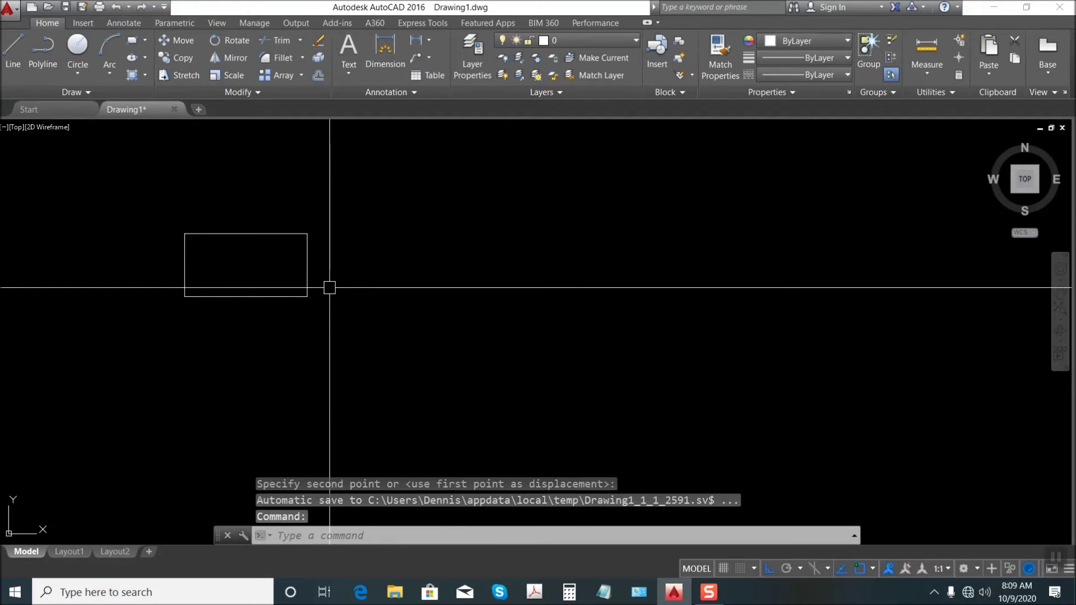
- Stretch the shortened rectangle's right end horizontally to the right from its edge midpoint, about doubling its length
key(Return)
click(343, 334)
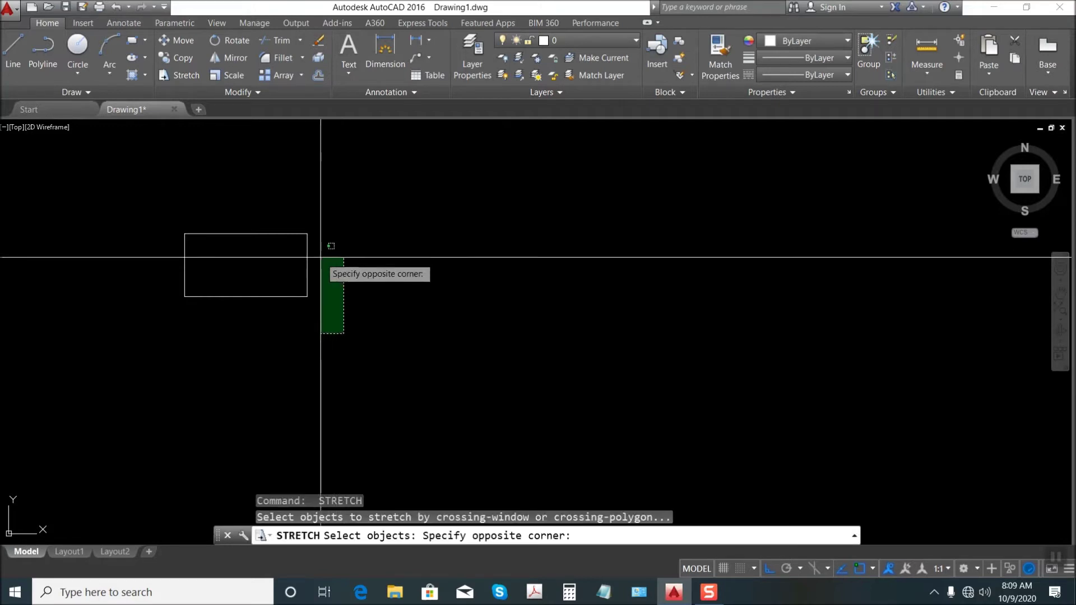
click(303, 227)
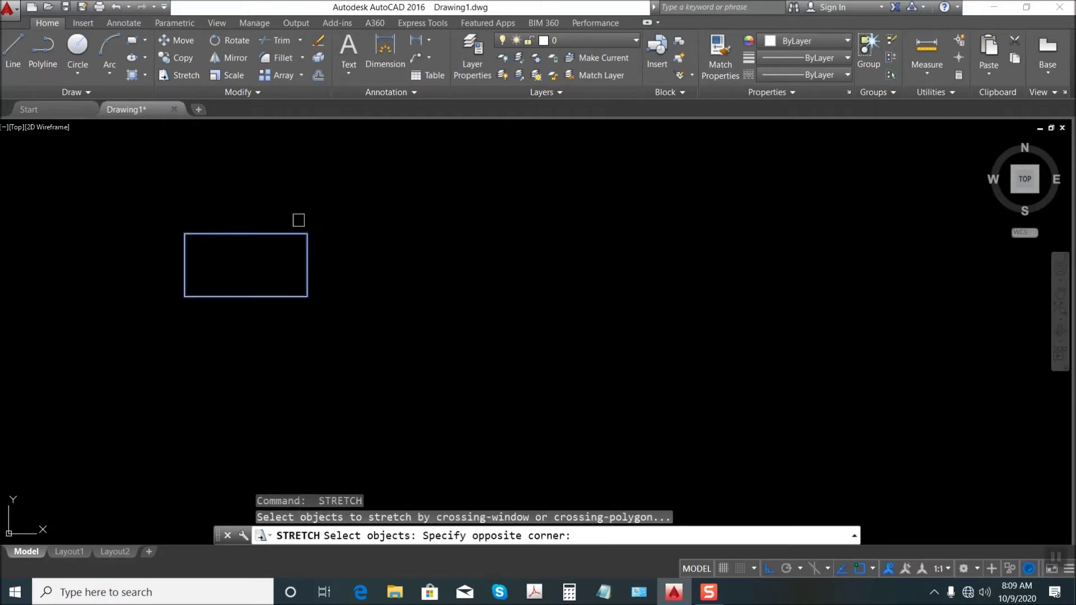
key(Return)
click(306, 265)
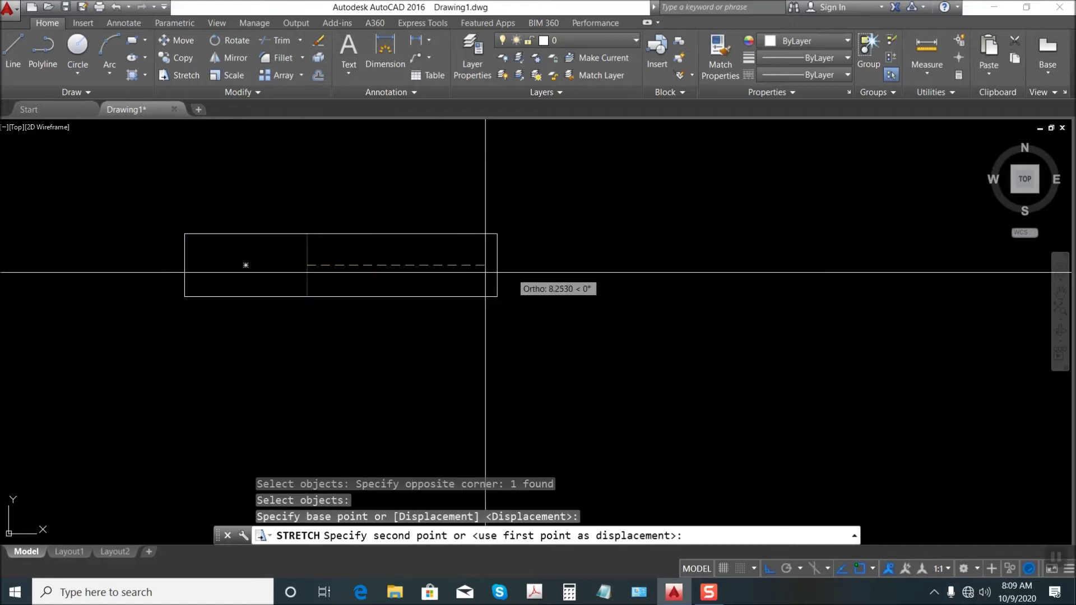
key(Escape)
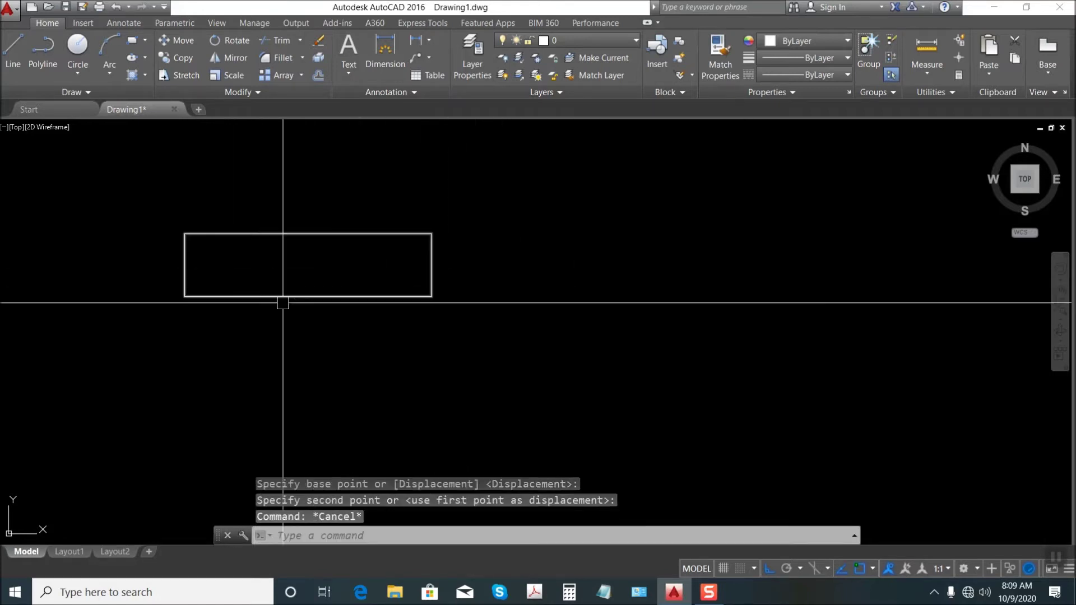
key(Escape)
key(Escape)
middle_drag(291, 297, 406, 289)
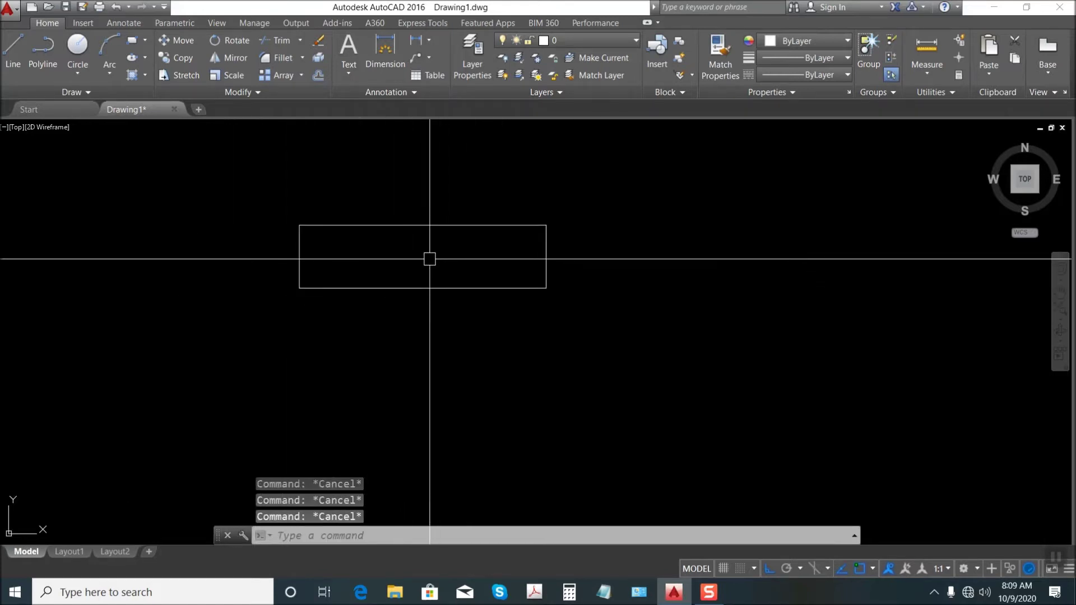
- Rotate the rectangle about a point near its centre with Ortho off, using the Reference option with reference angle 45 and new angle 0
click(221, 41)
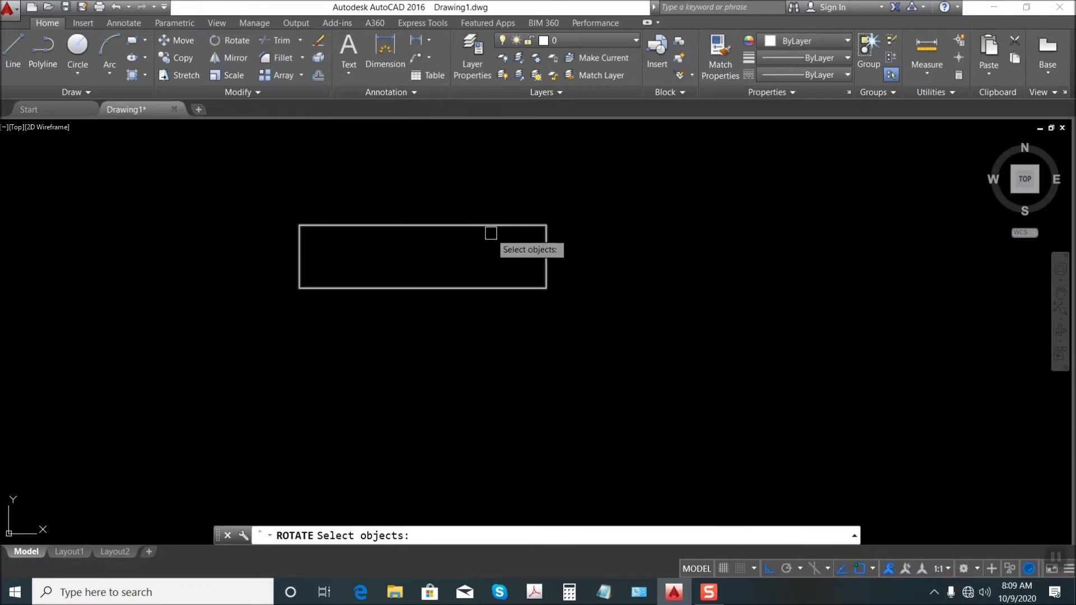
click(601, 326)
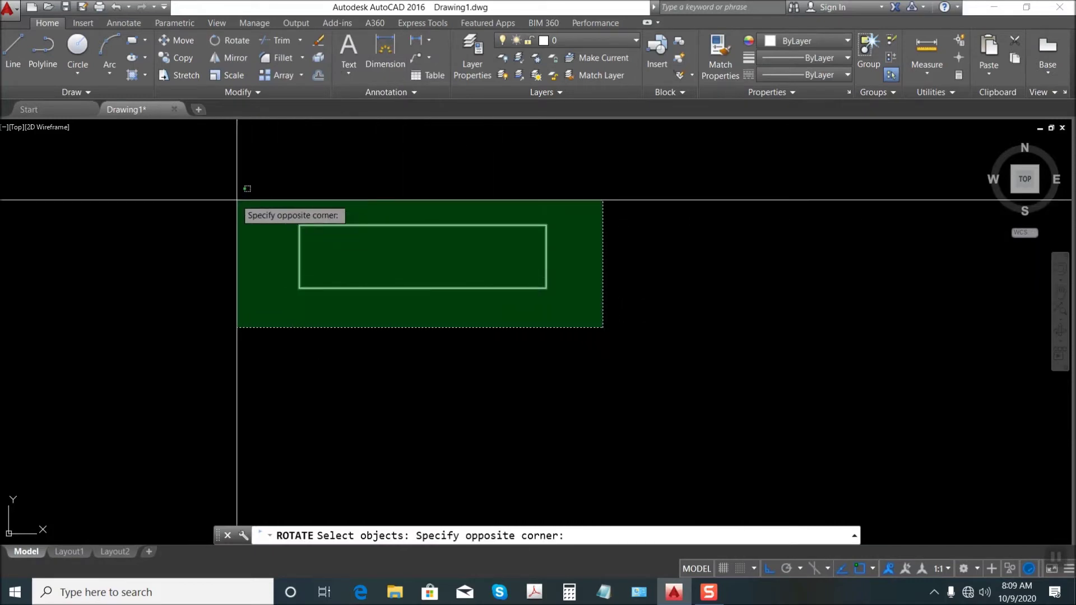
click(213, 197)
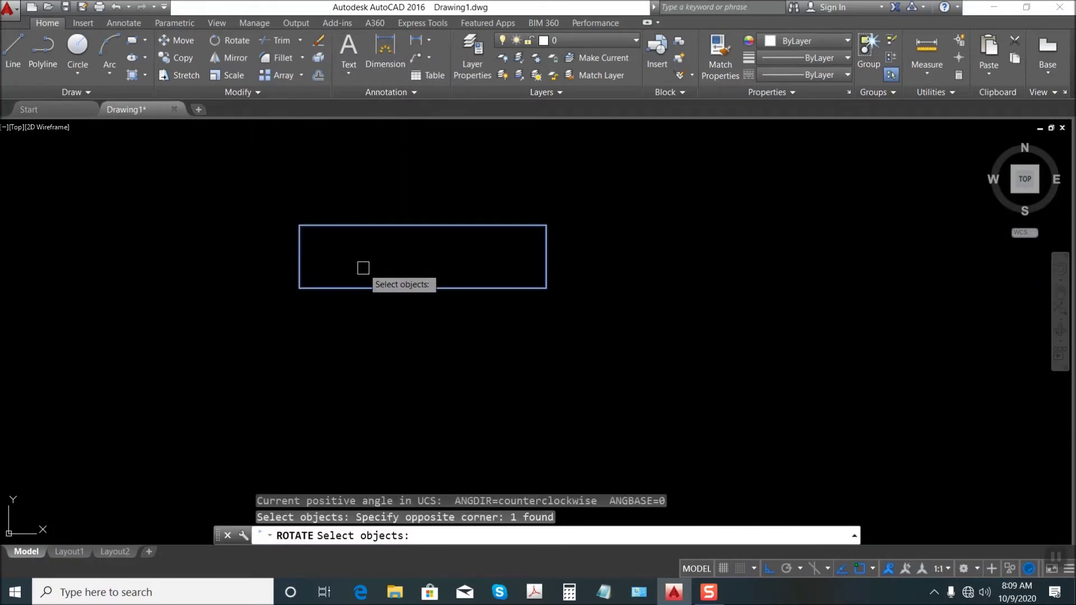
key(Return)
click(422, 257)
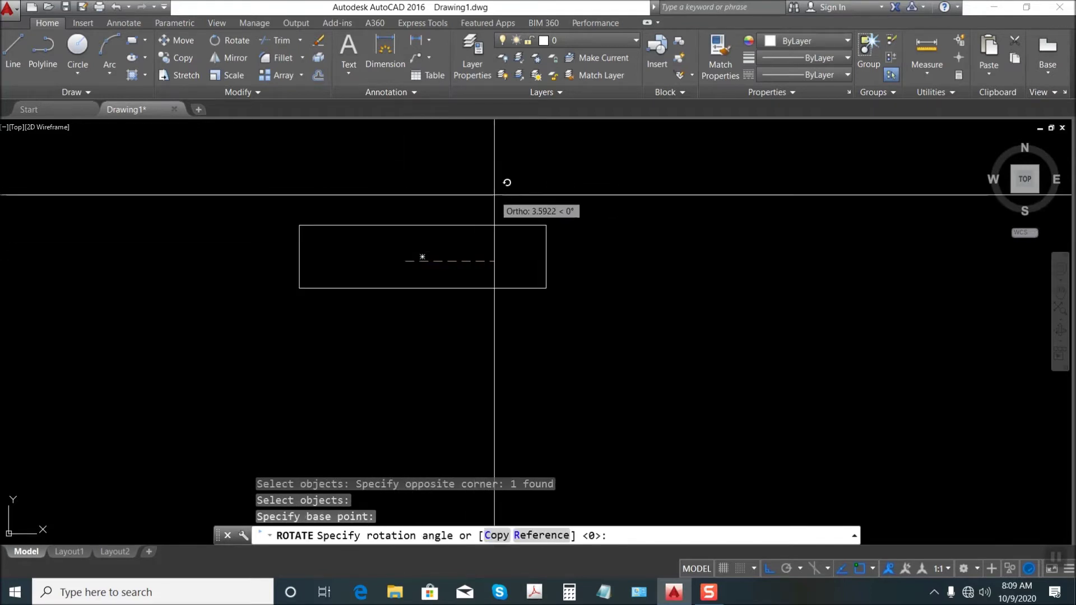
key(F8)
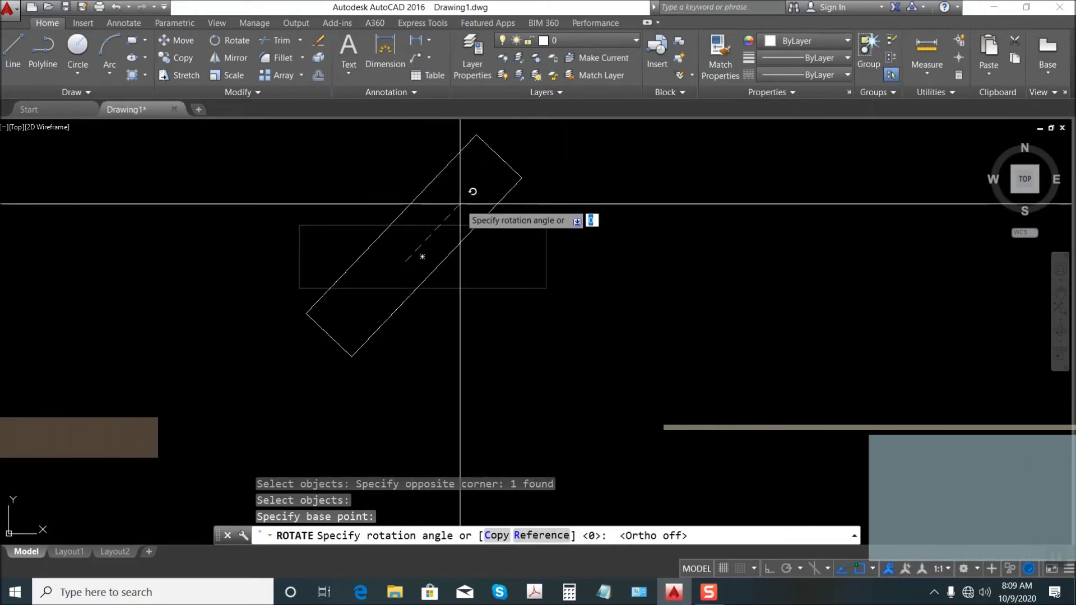
text(r)
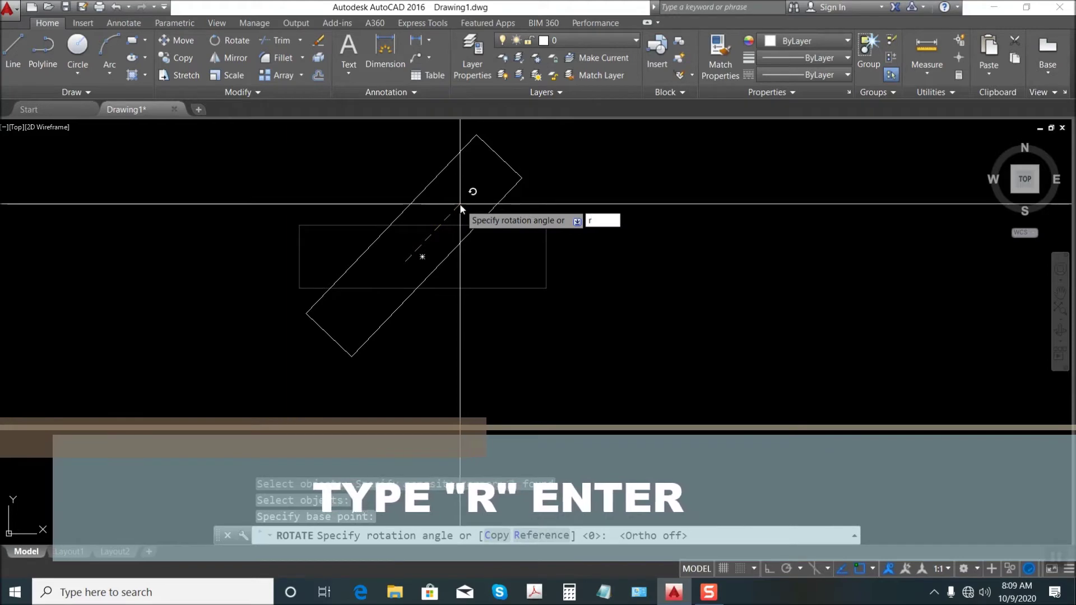
key(Return)
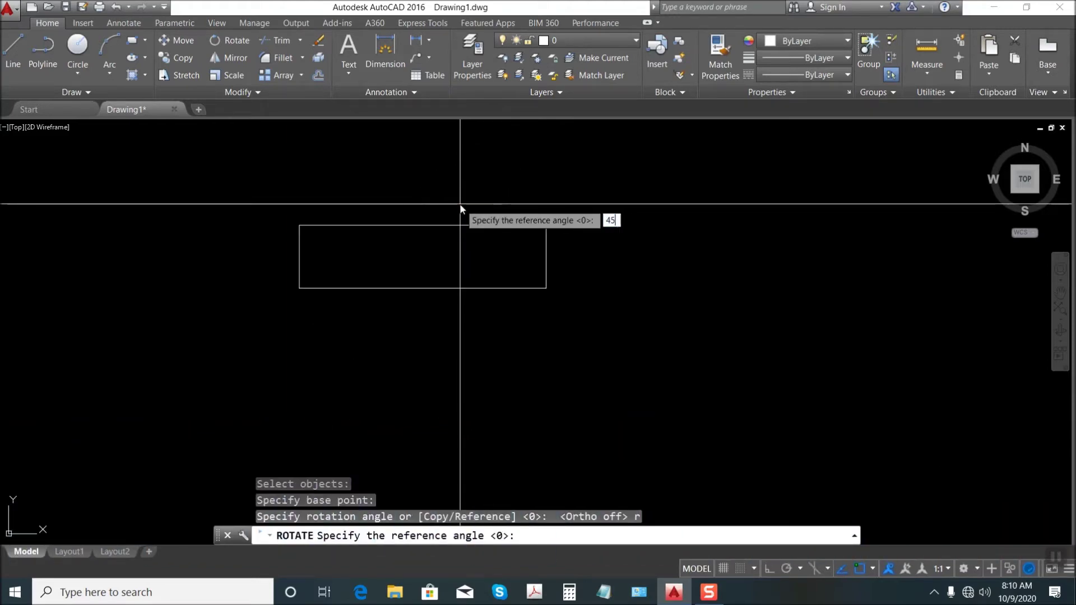
key(Return)
key(Return)
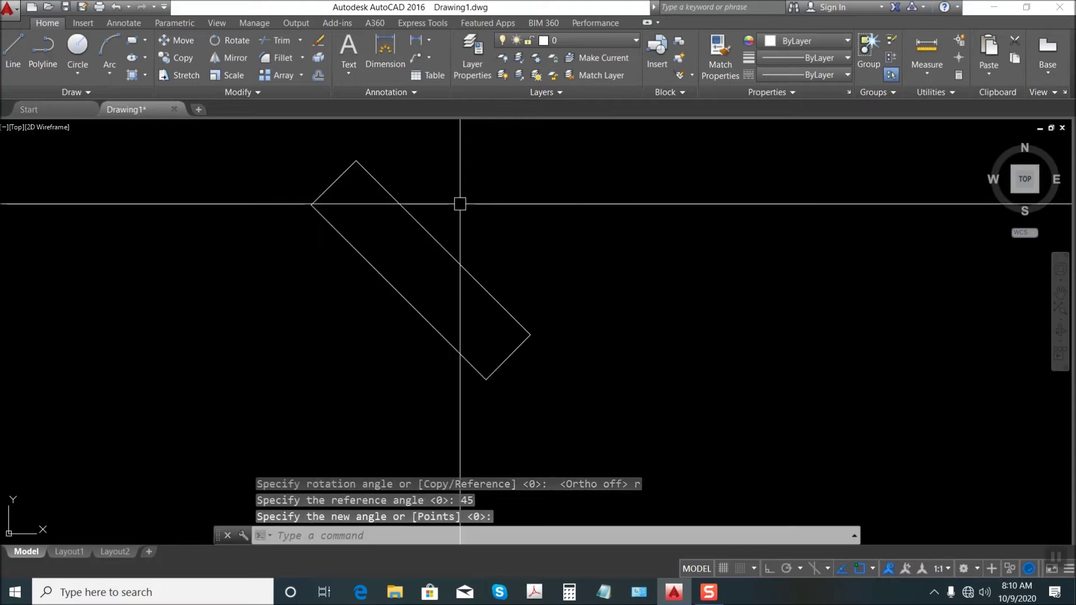
scroll(417, 316, down, 2)
click(485, 315)
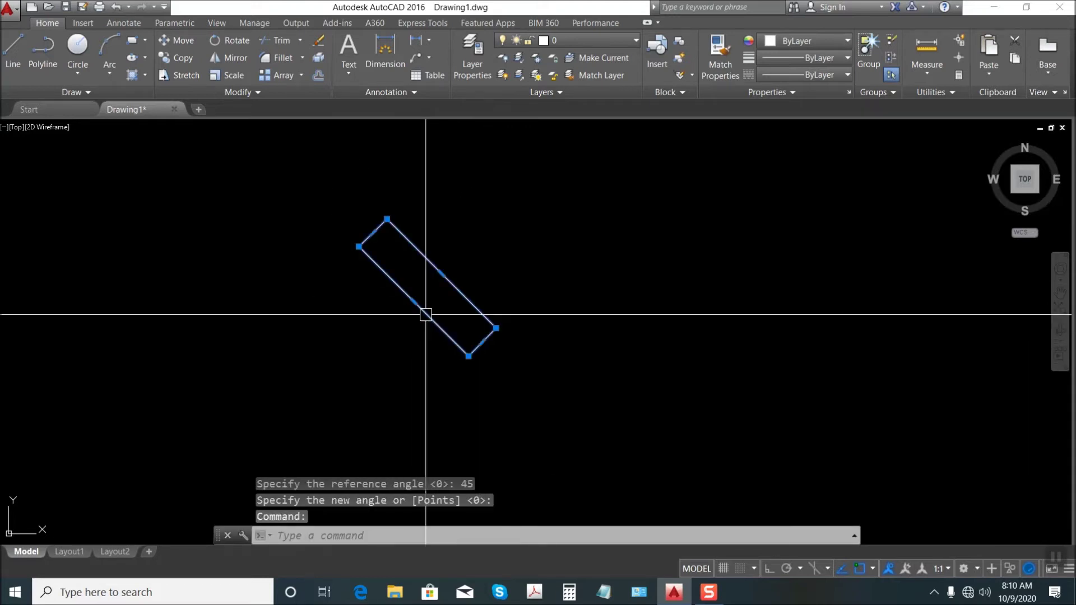
key(Escape)
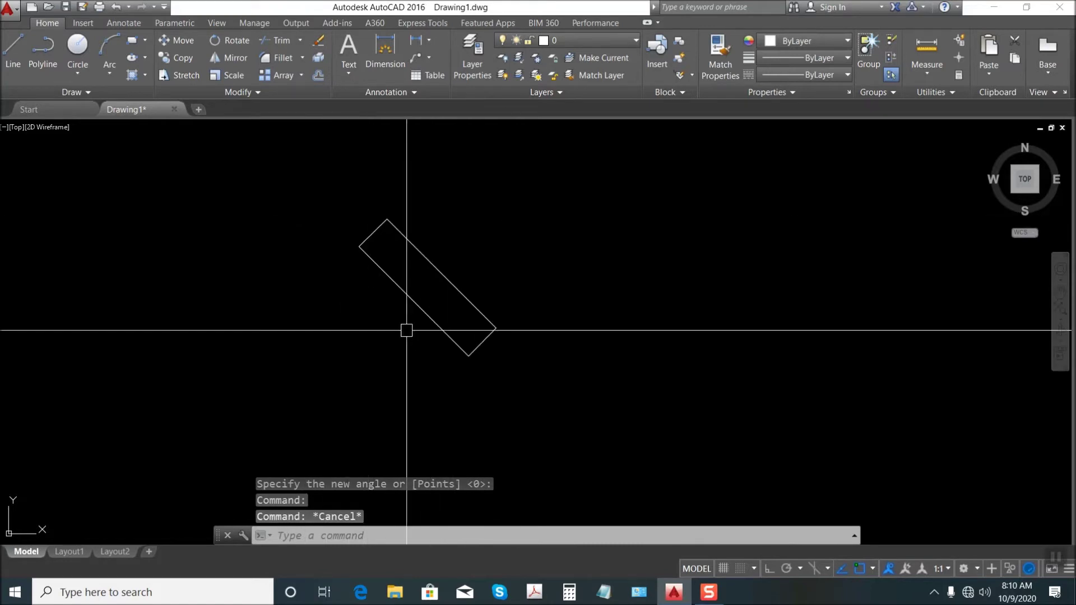
key(Escape)
key(Escape)
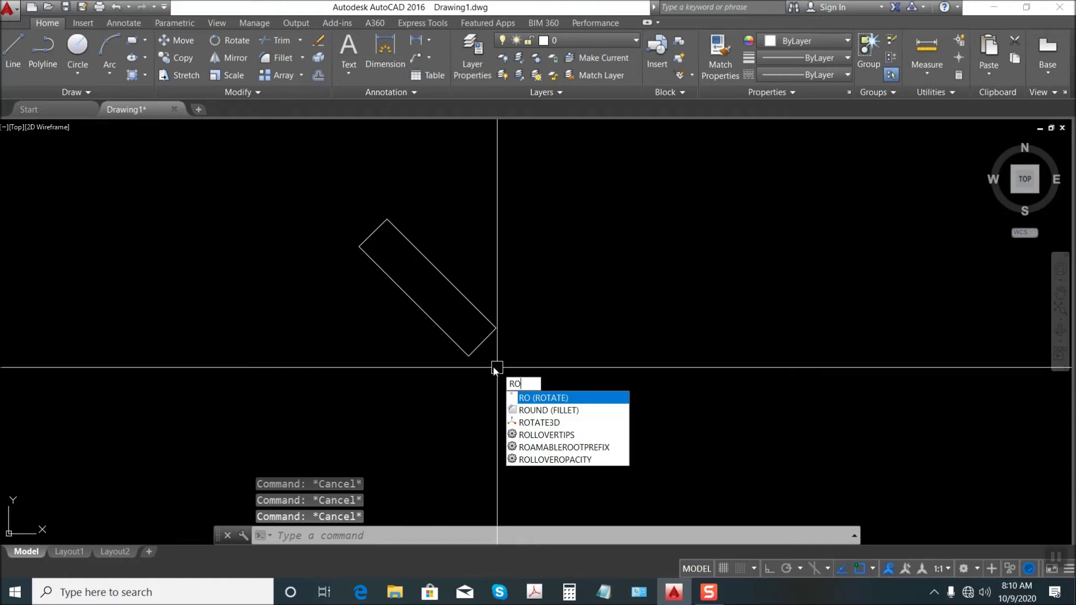
- Rotate the slanted rectangle freehand about its lowest corner until it slopes up to the right
key(Return)
click(519, 381)
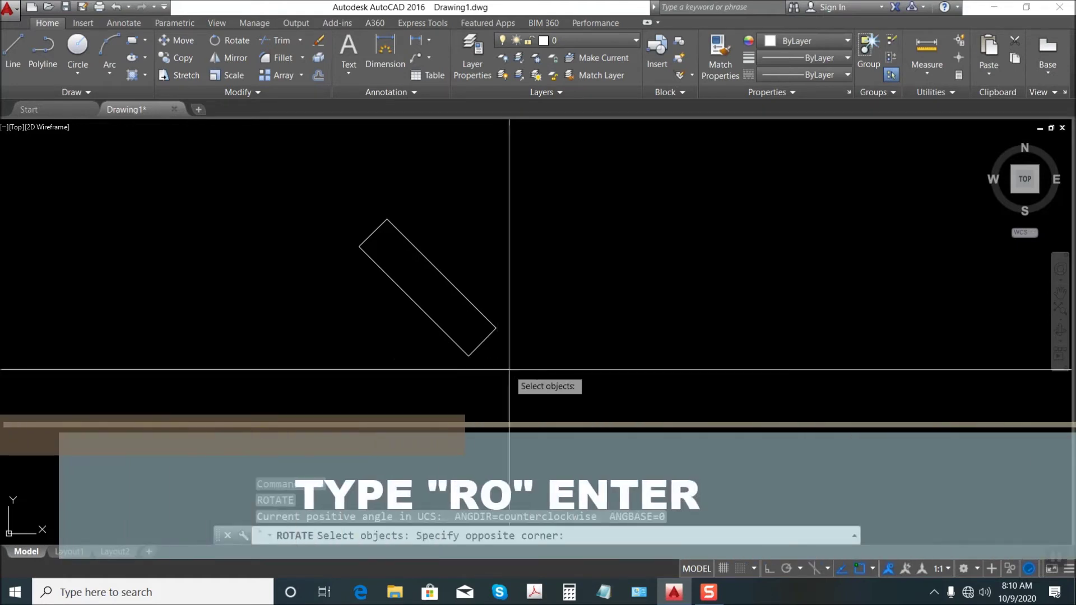
click(319, 210)
key(Return)
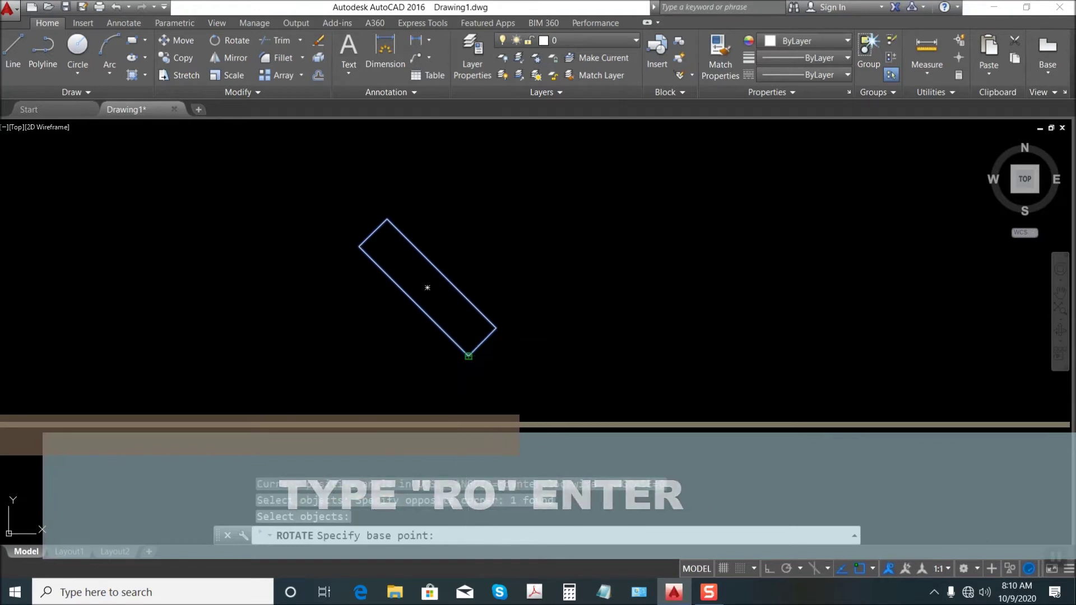
click(468, 356)
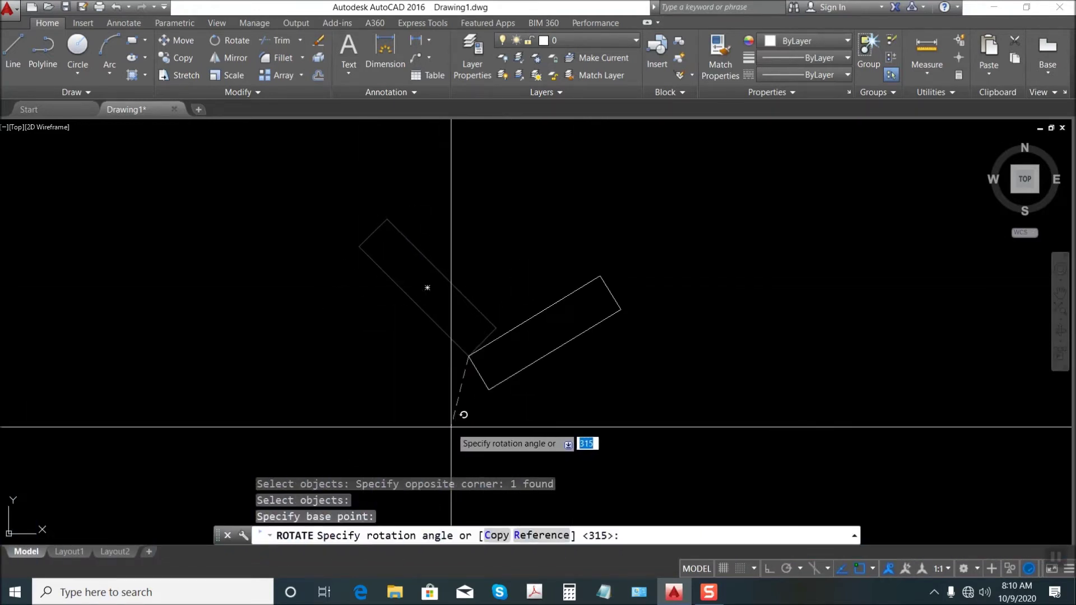
key(Escape)
key(Escape)
key(Escape)
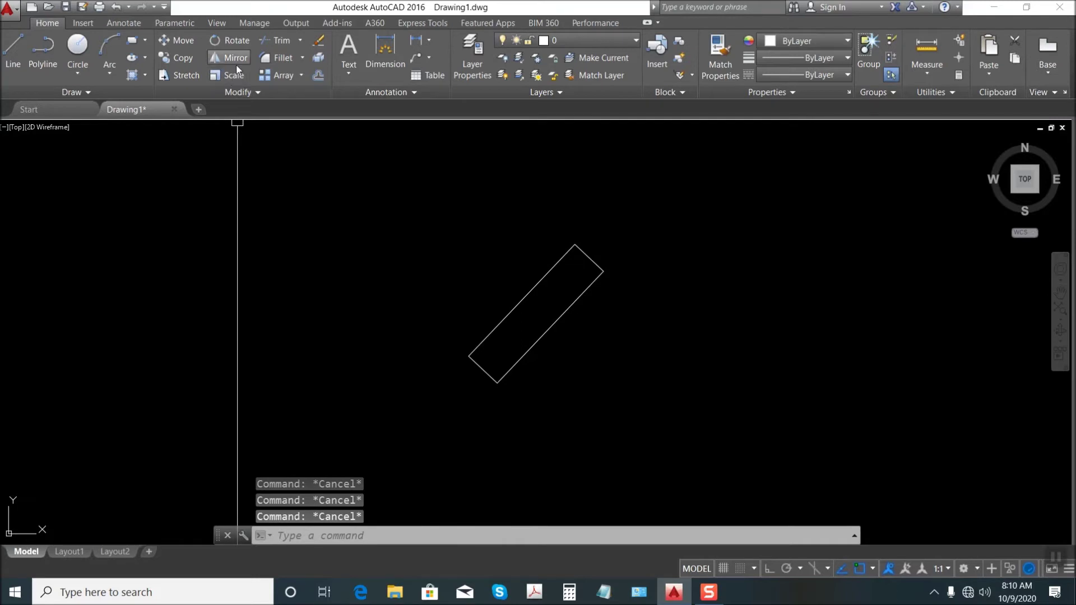
- Draw an upright rectangle, about twice as tall as wide, in the empty space left of the slanted rectangle
middle_drag(274, 240, 355, 310)
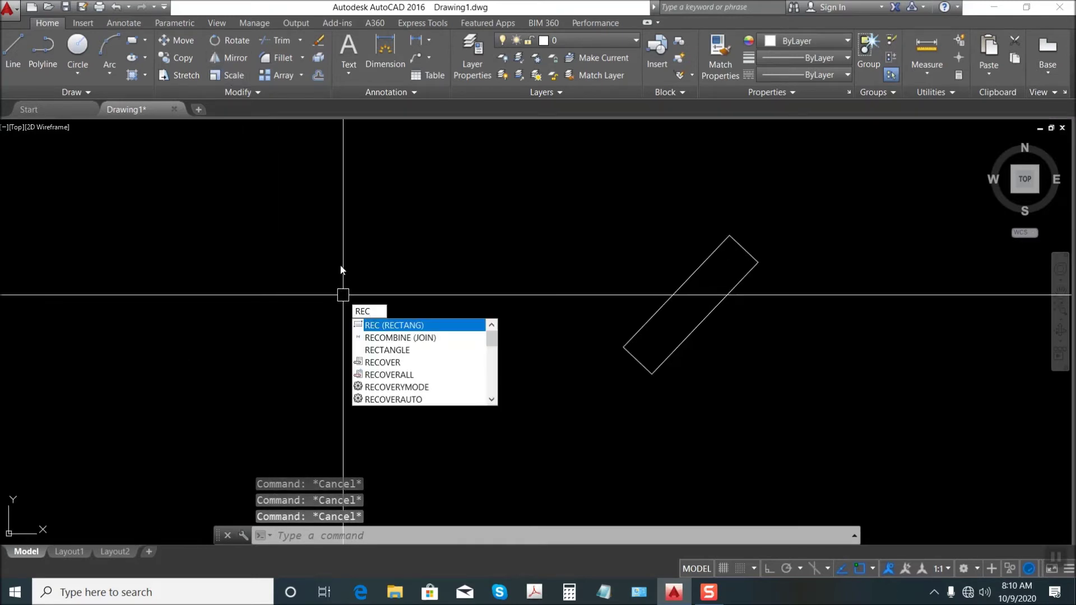
key(Return)
click(305, 222)
click(360, 337)
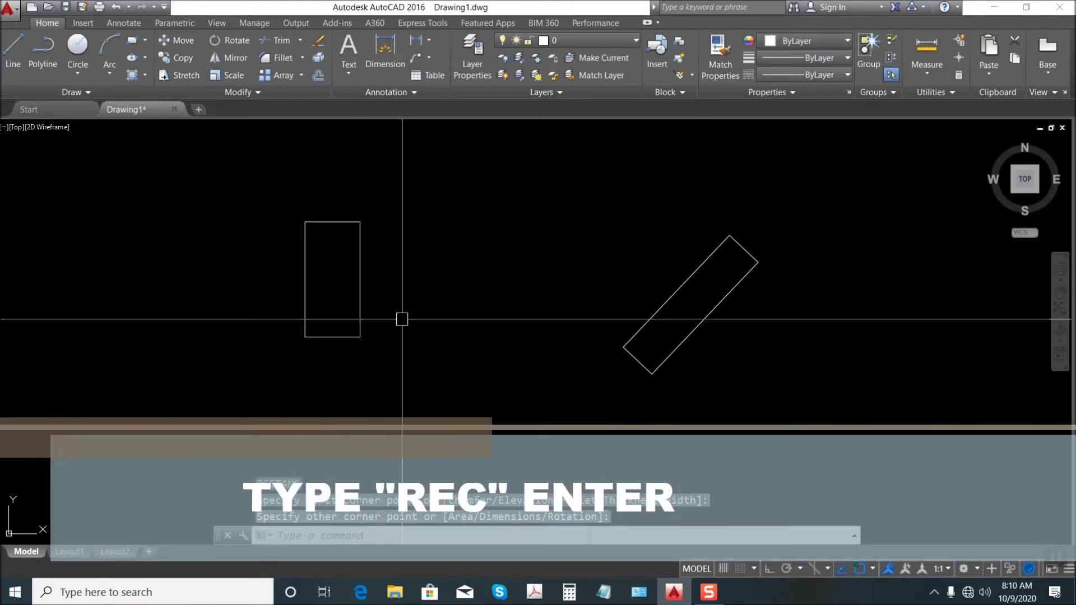
key(Escape)
key(Escape)
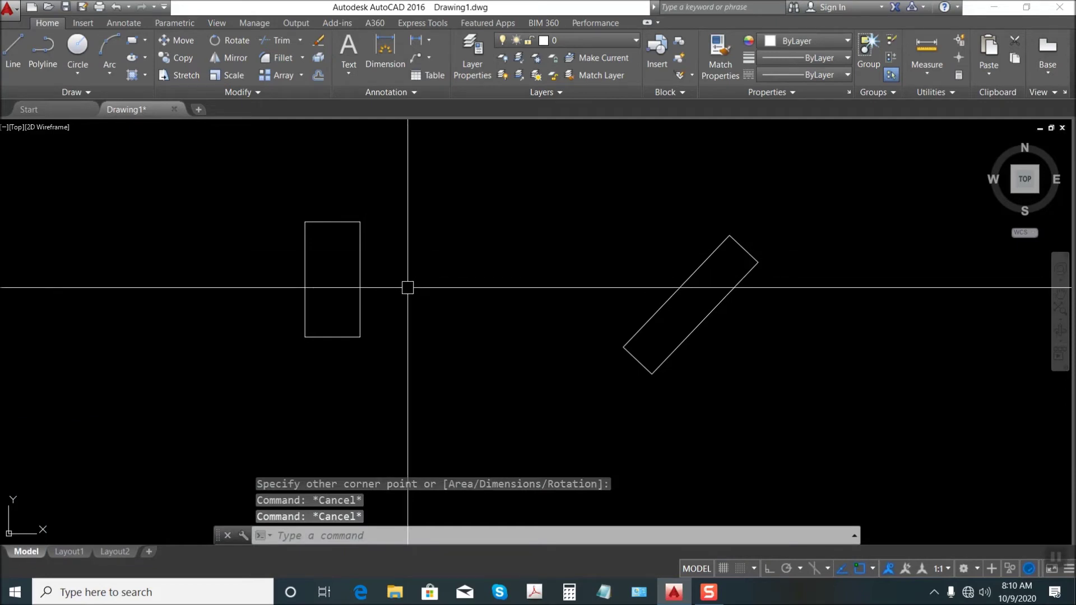
- Mirror the upright rectangle across a vertical line just to its right with Ortho on, keeping the source object
click(229, 58)
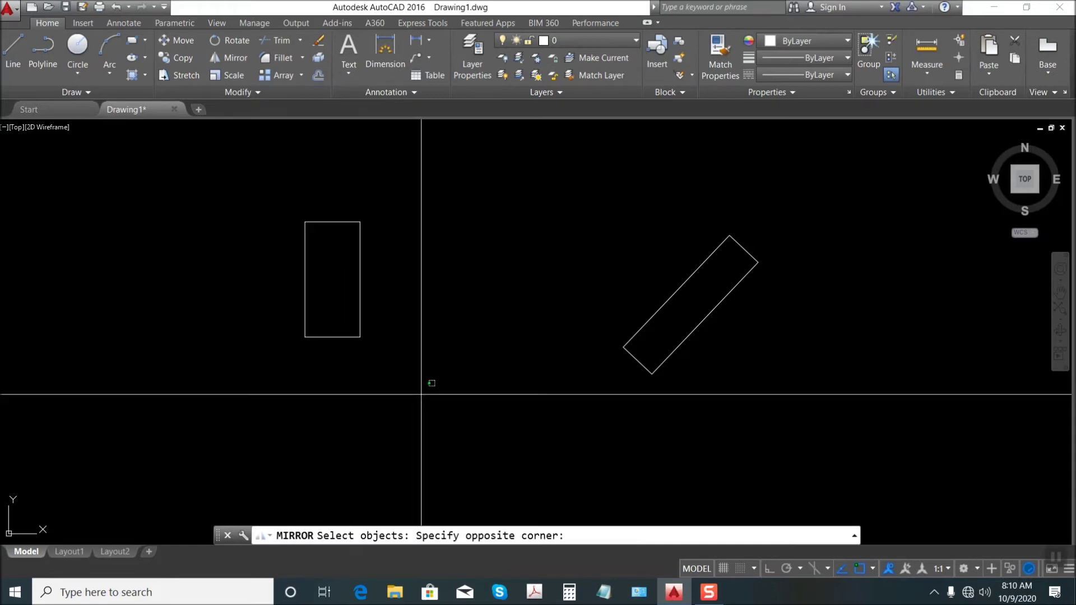
click(270, 196)
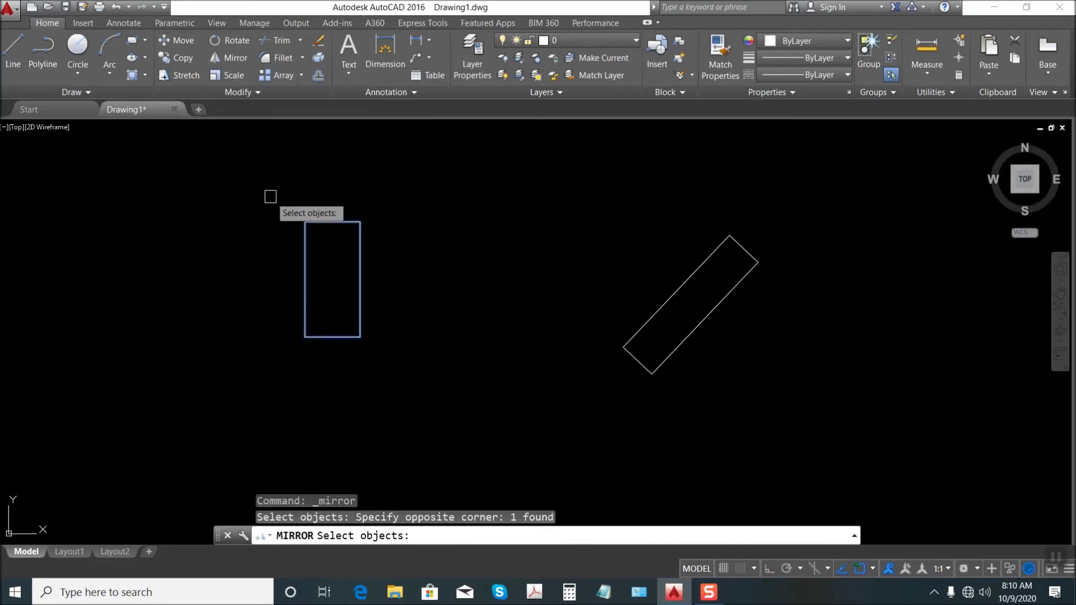
click(394, 207)
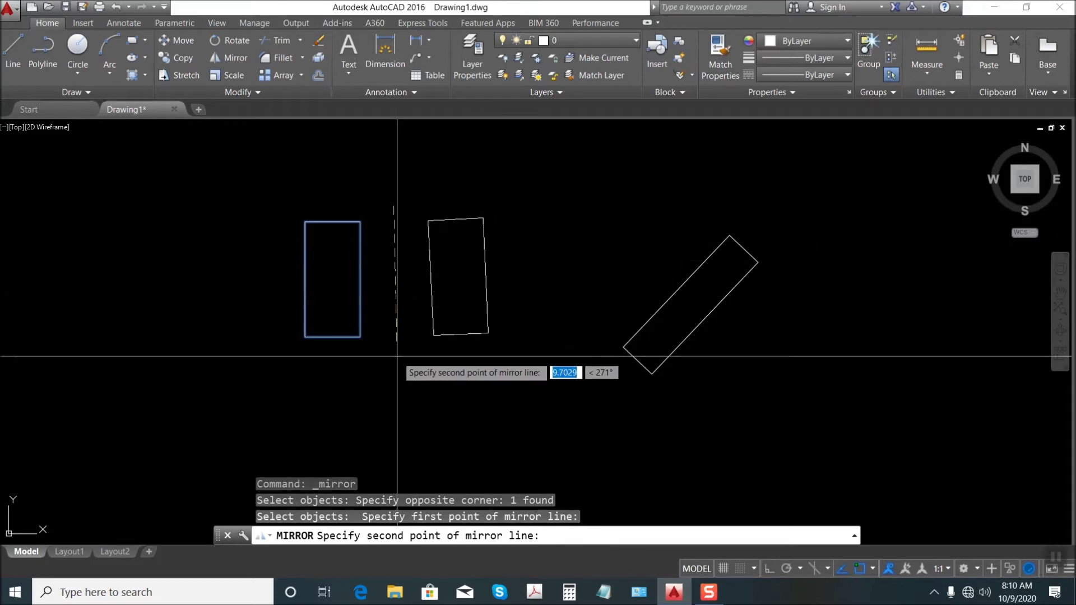
key(F8)
click(423, 387)
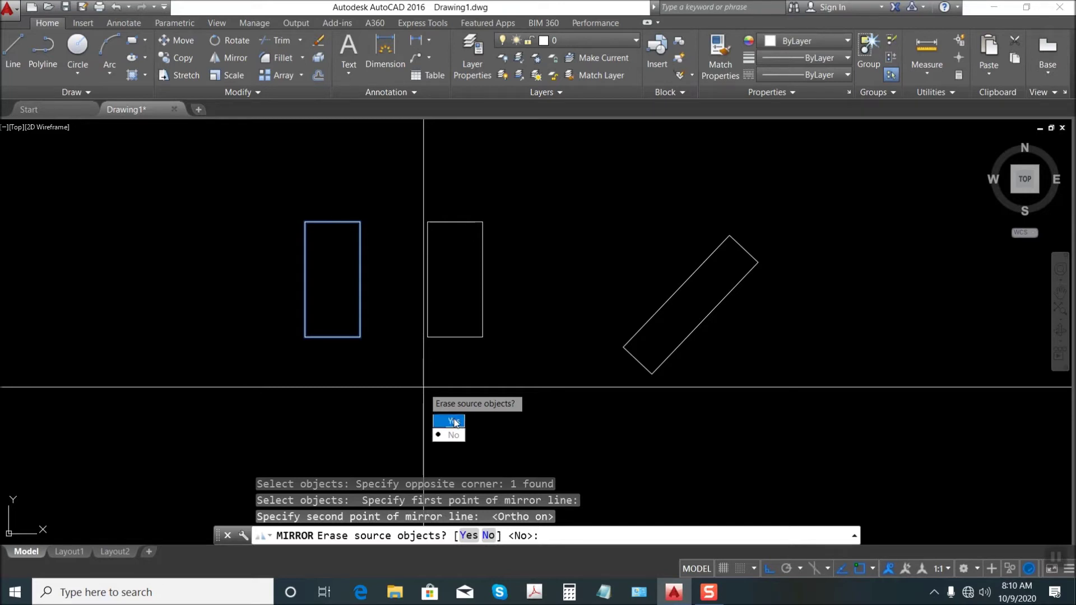
click(451, 435)
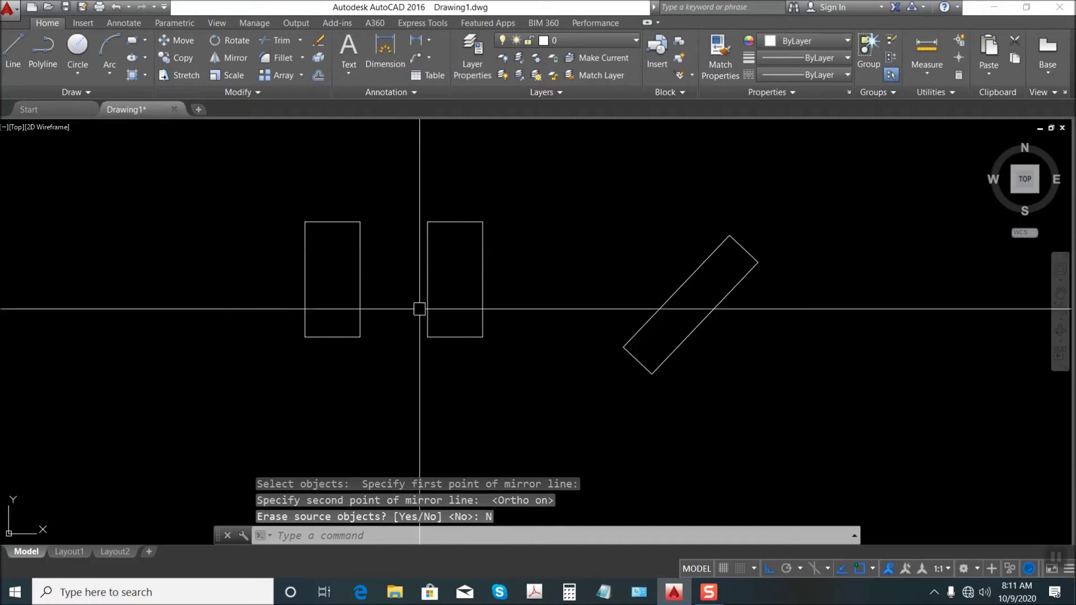
- Mirror the new copy across a vertical line between it and the slanted rectangle, erasing the source object
middle_drag(416, 341, 281, 305)
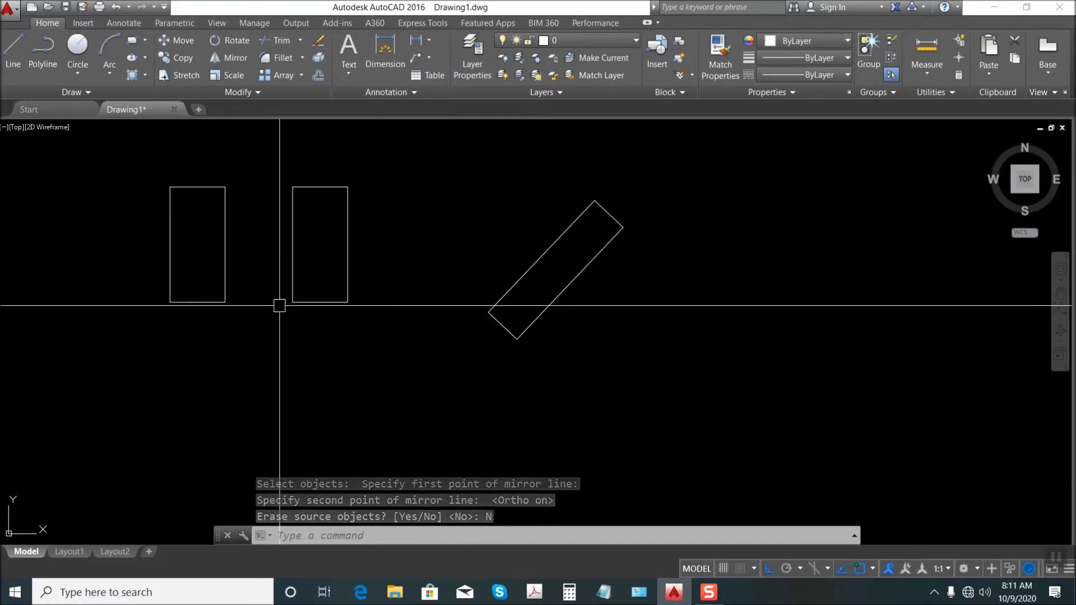
text(mi)
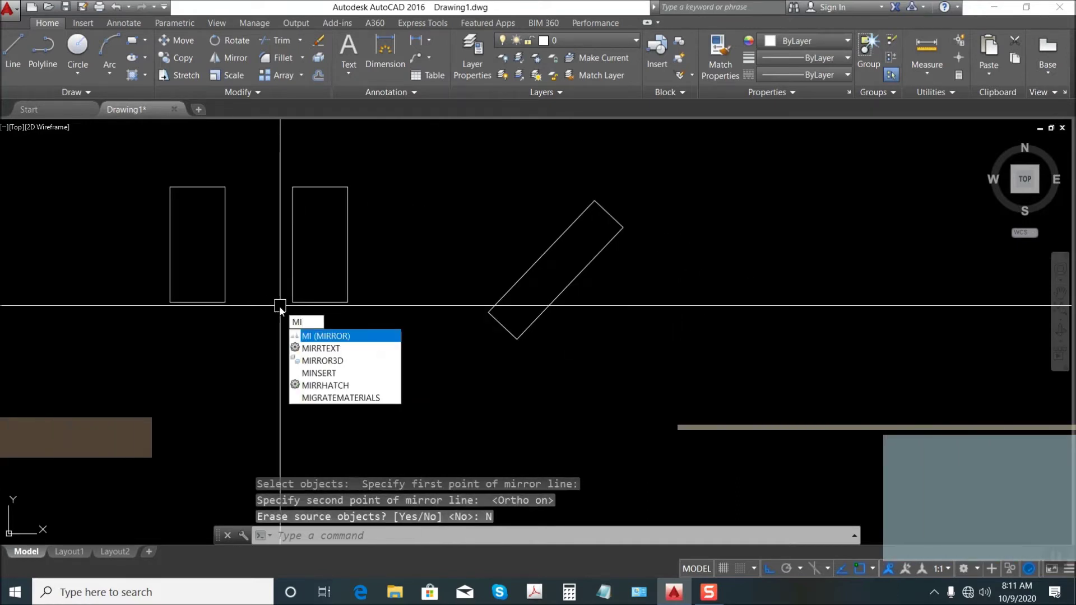
key(Return)
click(361, 316)
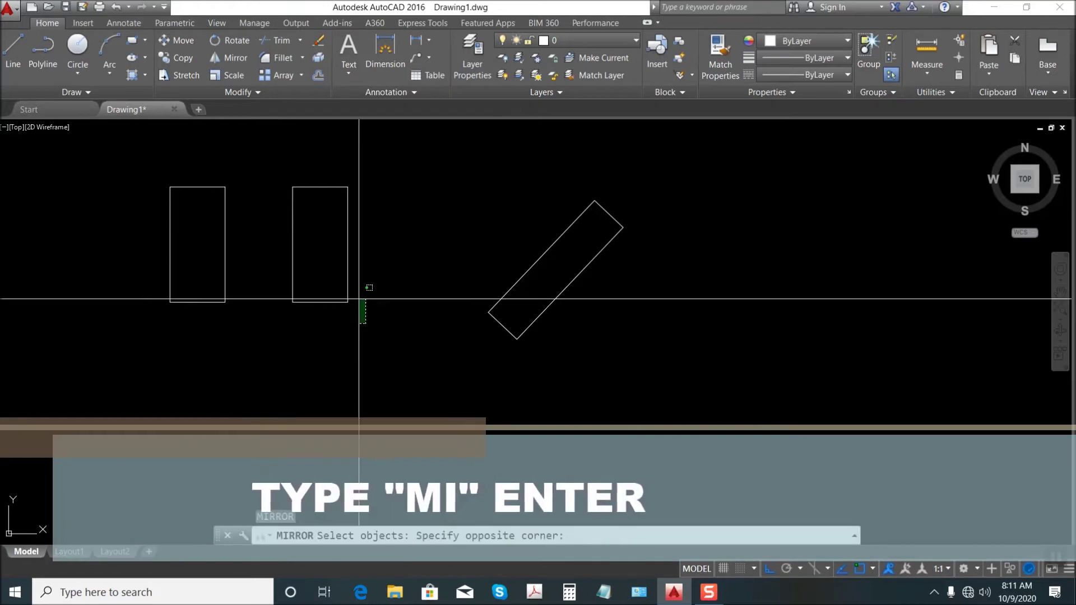
click(264, 142)
key(Return)
click(378, 178)
click(366, 314)
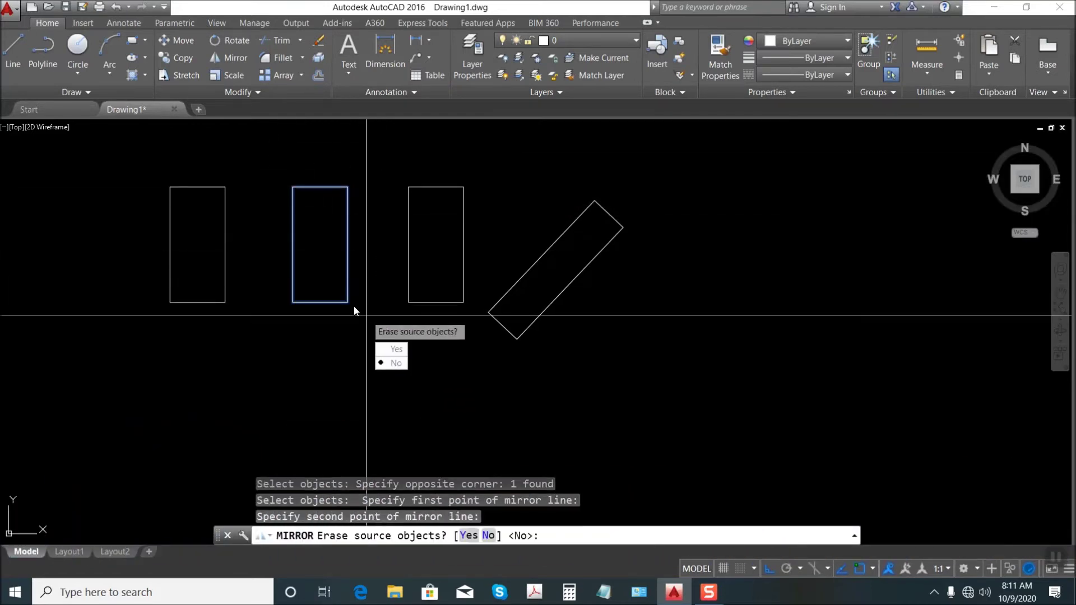
click(396, 350)
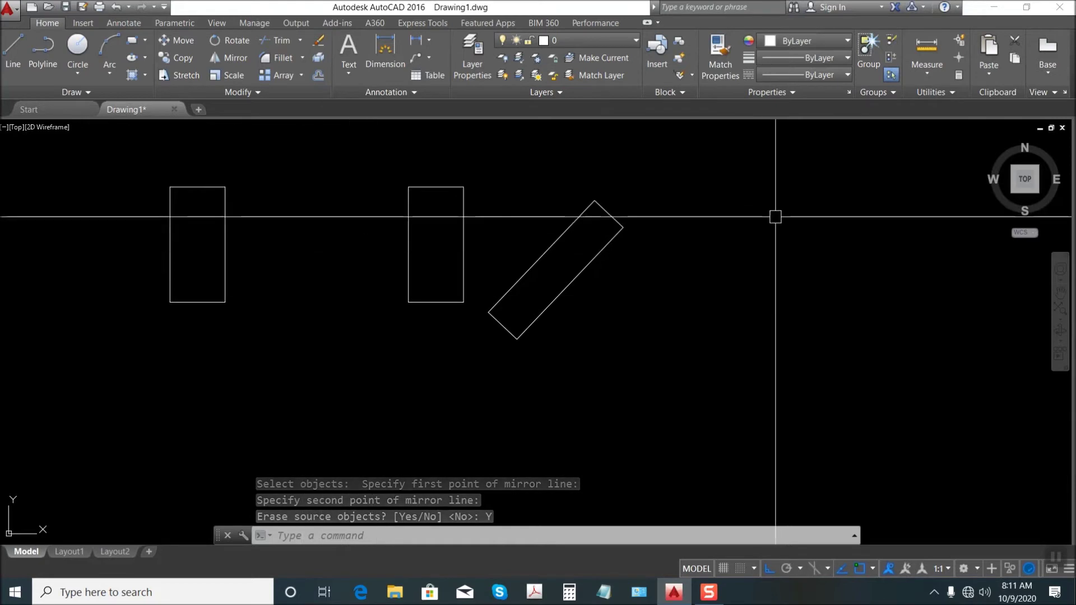
key(Escape)
key(Escape)
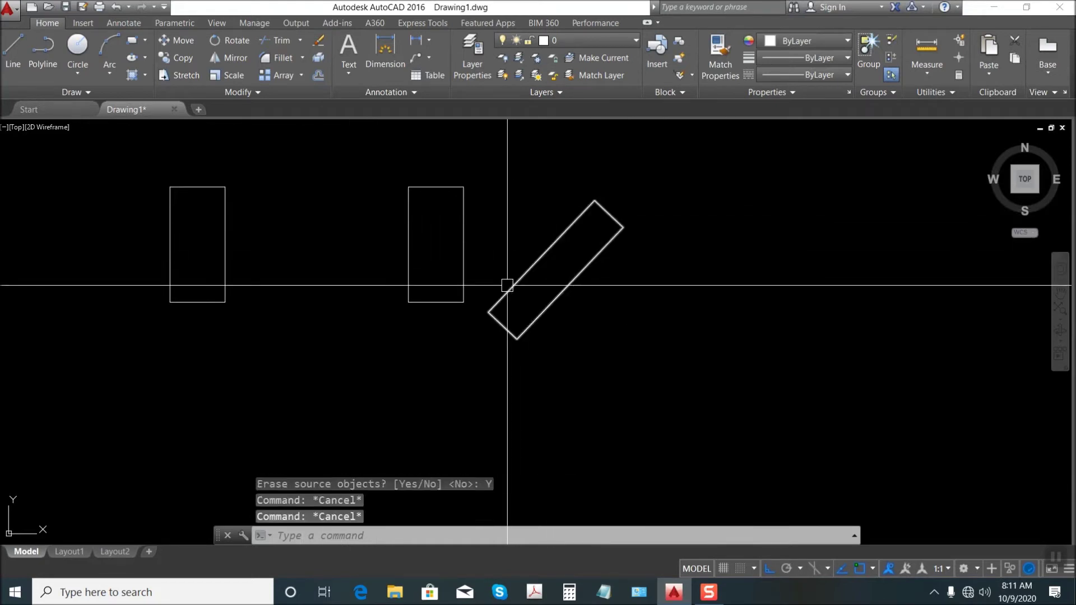
- Mirror the upright rectangle nearest the slanted one back across a vertical line on its left, keeping the source object
key(Return)
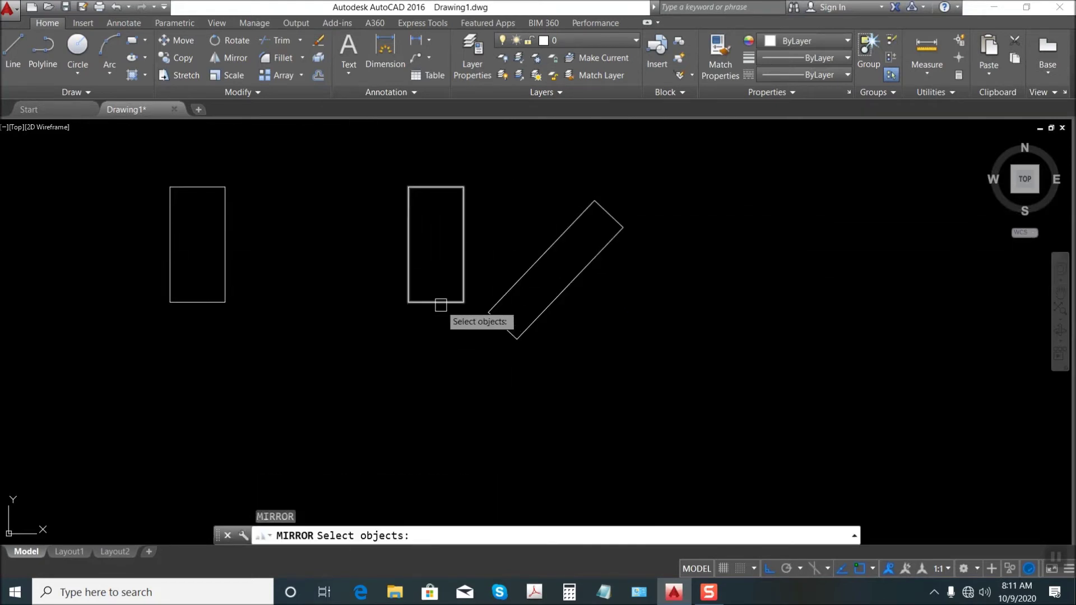
key(Return)
click(376, 224)
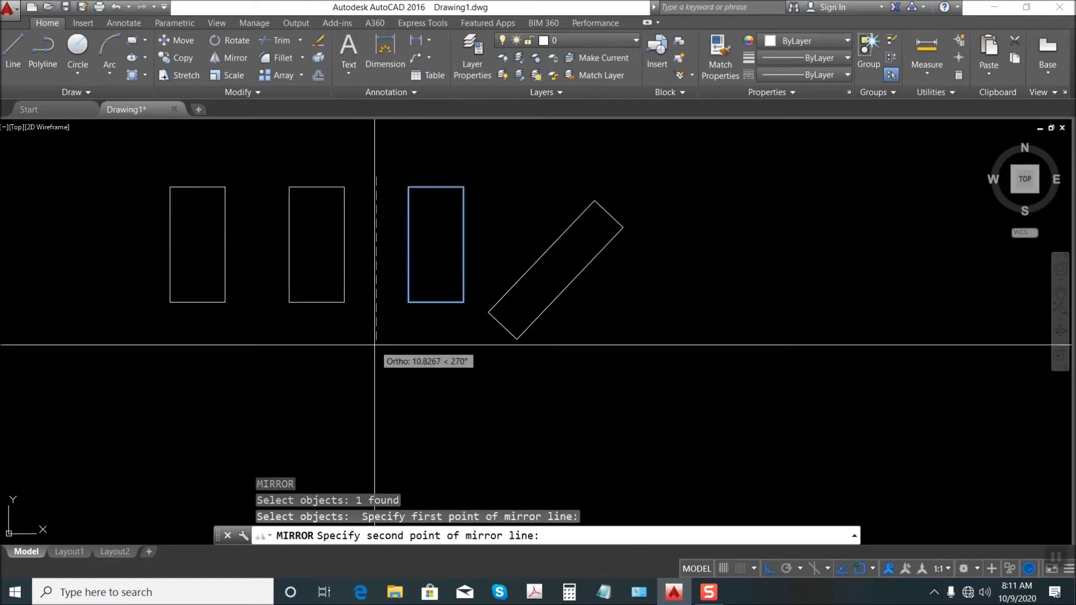
click(374, 346)
click(404, 394)
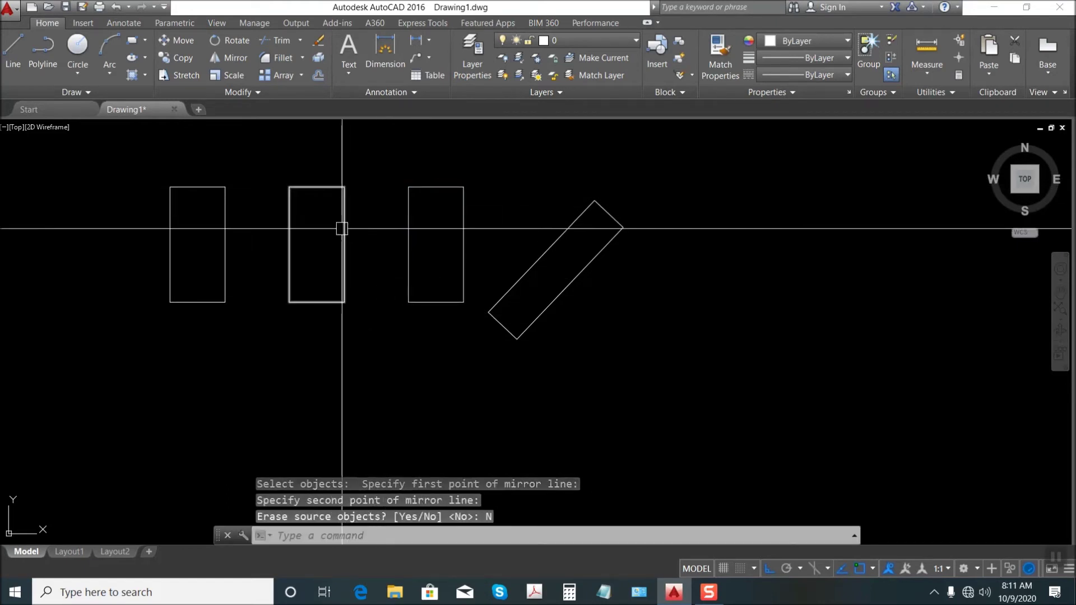
key(Escape)
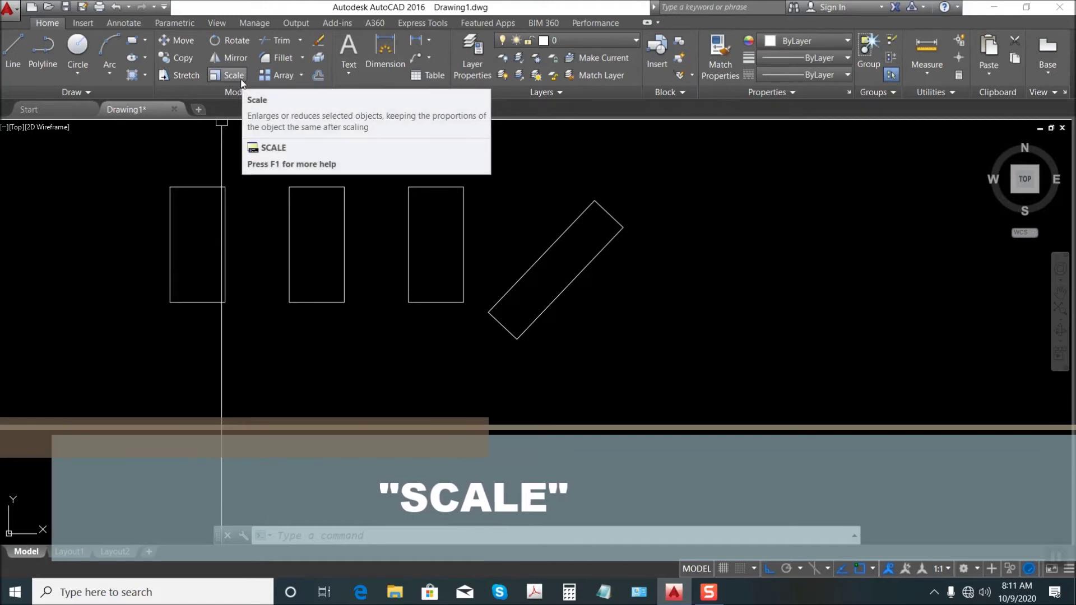
- Scale the leftmost rectangle by a factor of 2 from its lower-left corner
click(240, 81)
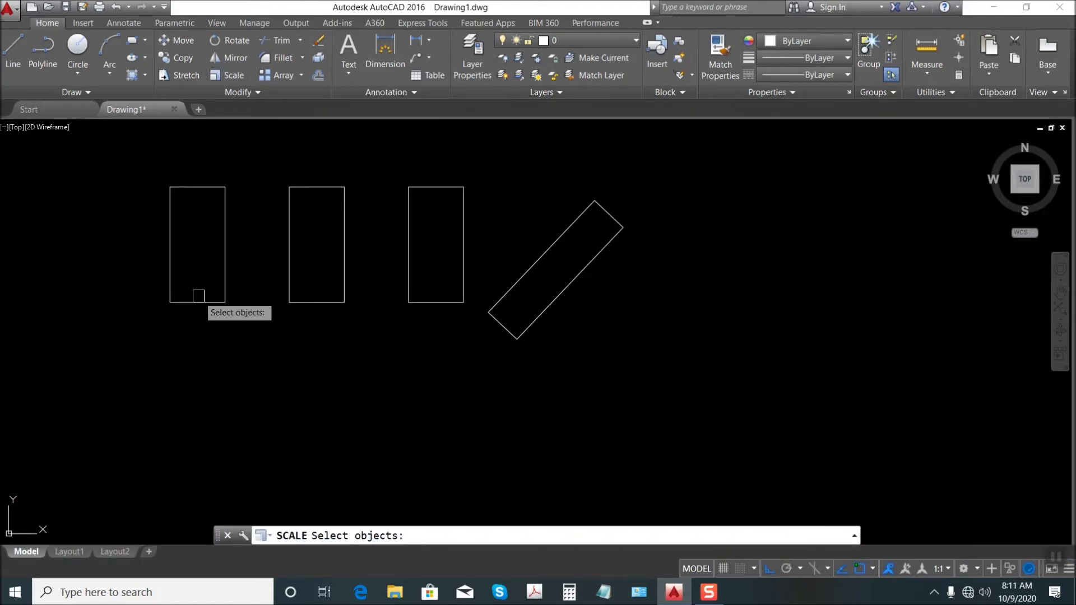
key(Return)
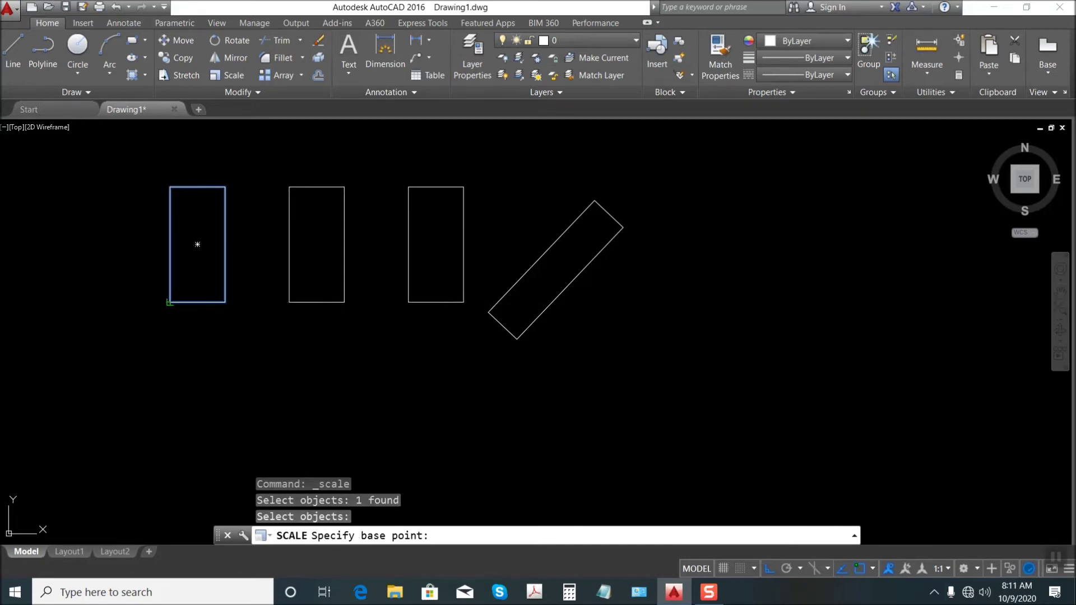
click(169, 302)
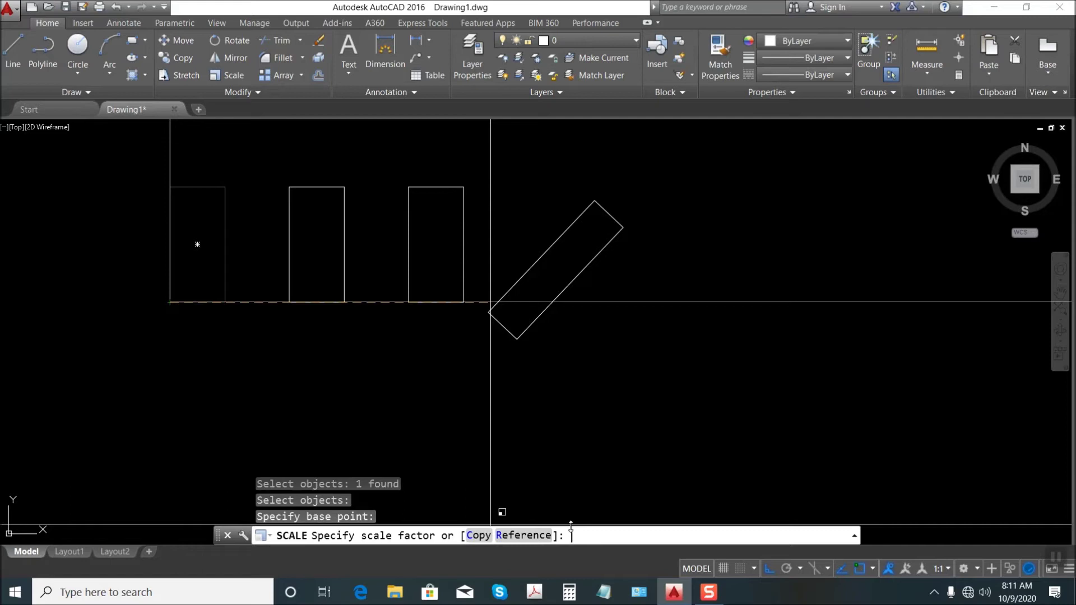
text(2)
key(Return)
scroll(192, 288, down, 3)
scroll(392, 314, up, 2)
key(Escape)
- Move the enlarged rectangle horizontally to the left, clear of the neighbouring upright rectangle
text(m)
key(Return)
click(430, 404)
click(418, 358)
key(Return)
click(432, 401)
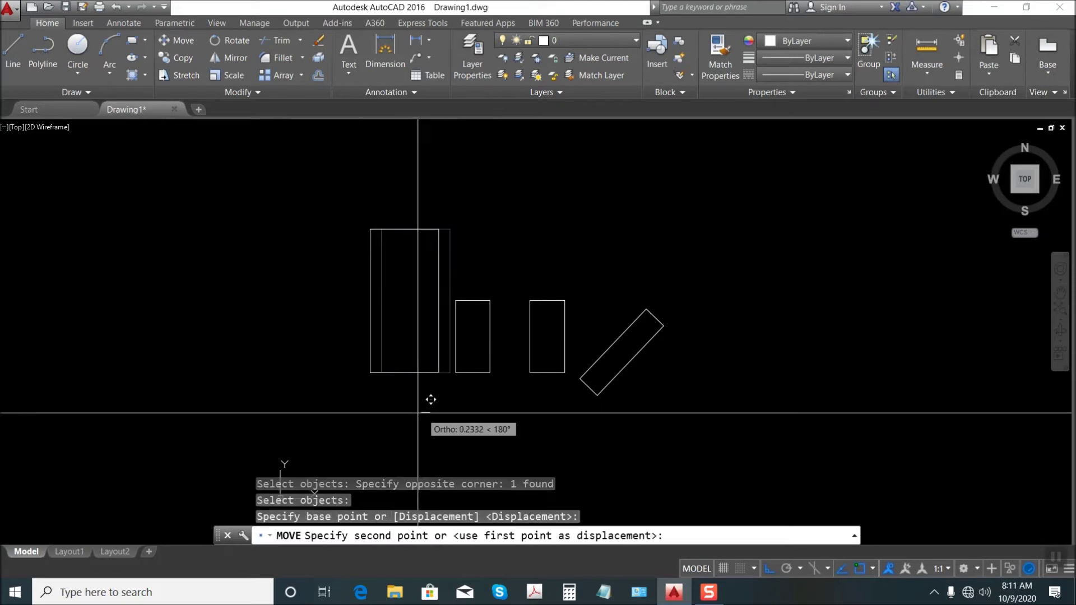
click(377, 392)
key(Escape)
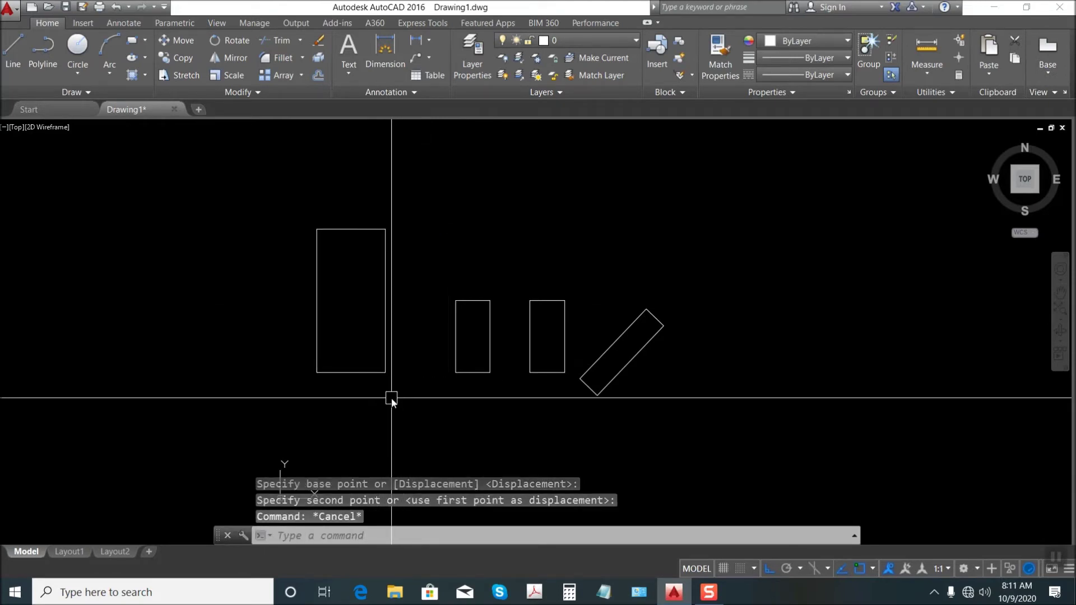
- Scale the large rectangle by a factor of .5 from its lower-left corner
text(sc)
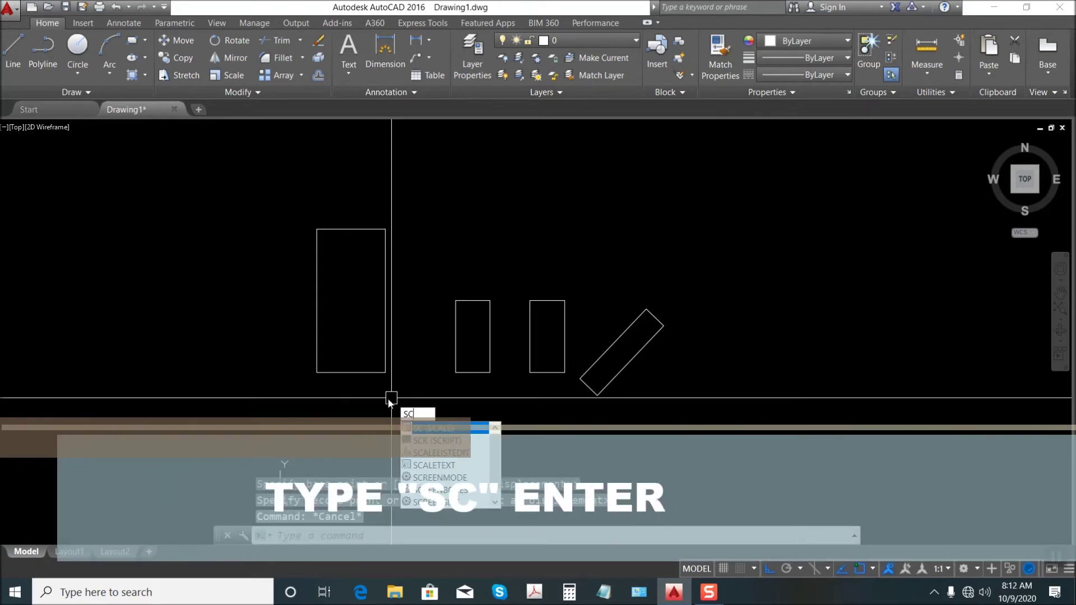
key(Return)
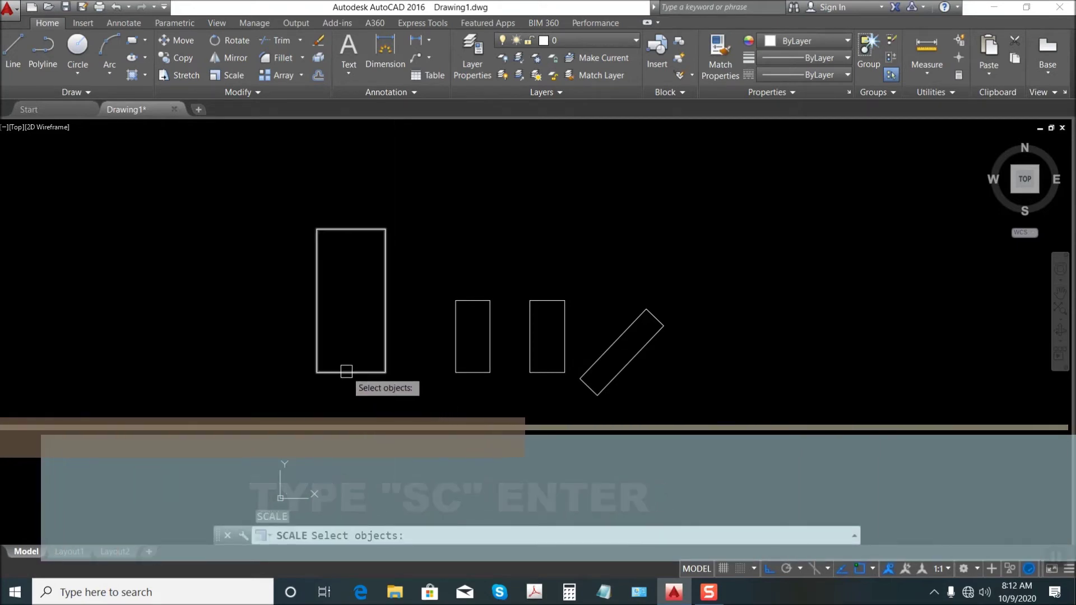
click(346, 371)
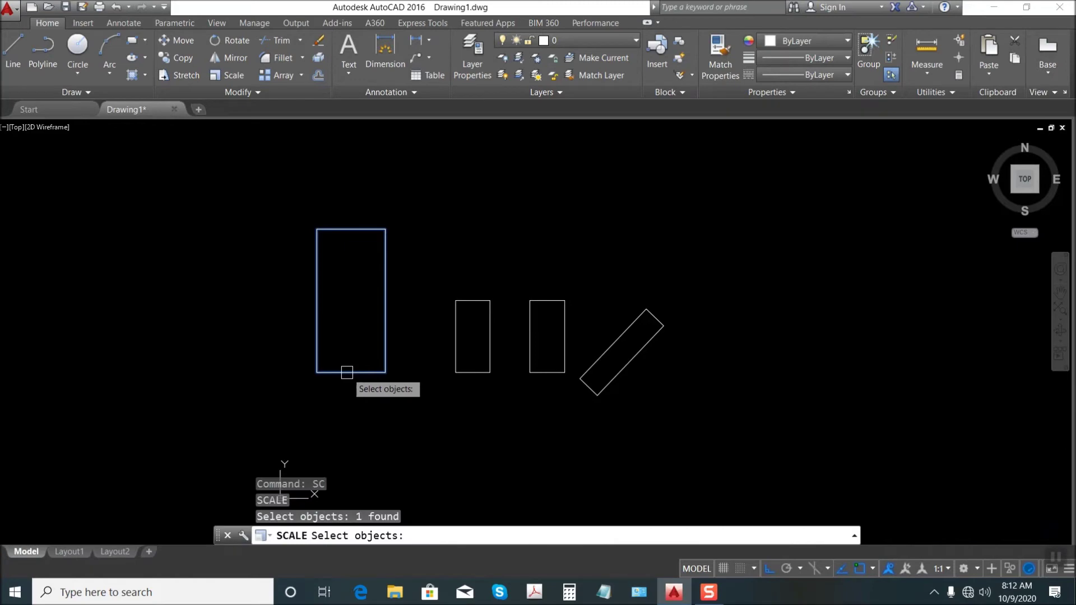
key(Return)
click(317, 372)
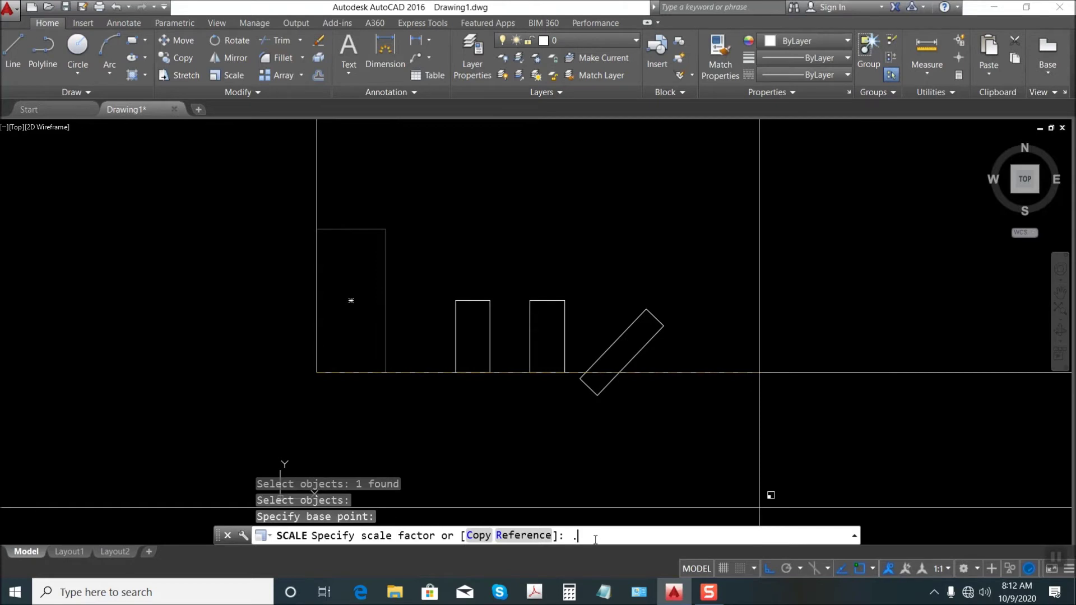
key(Return)
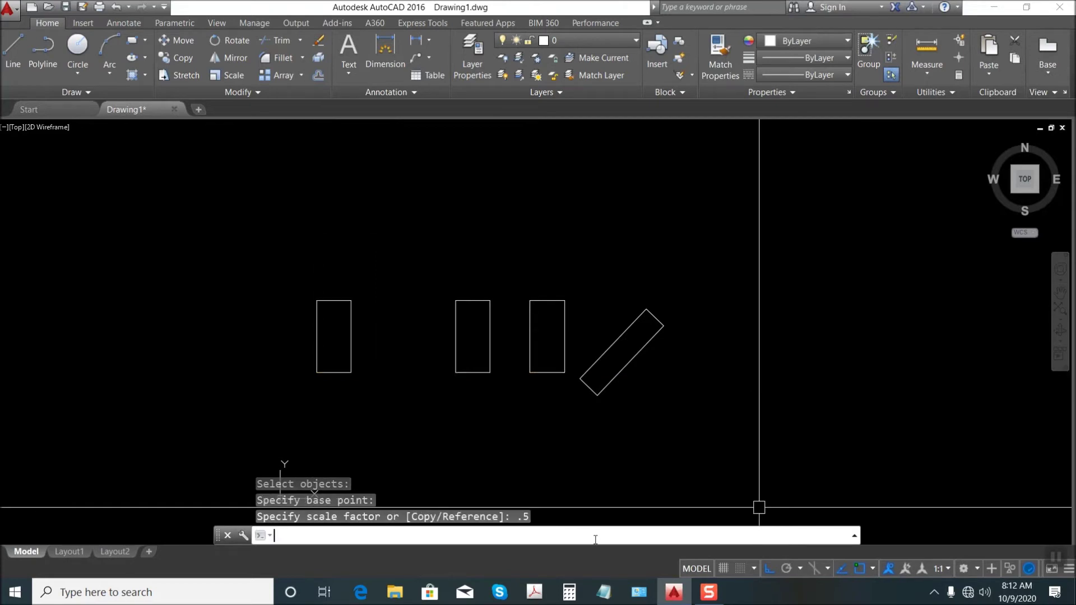
key(Escape)
key(Escape)
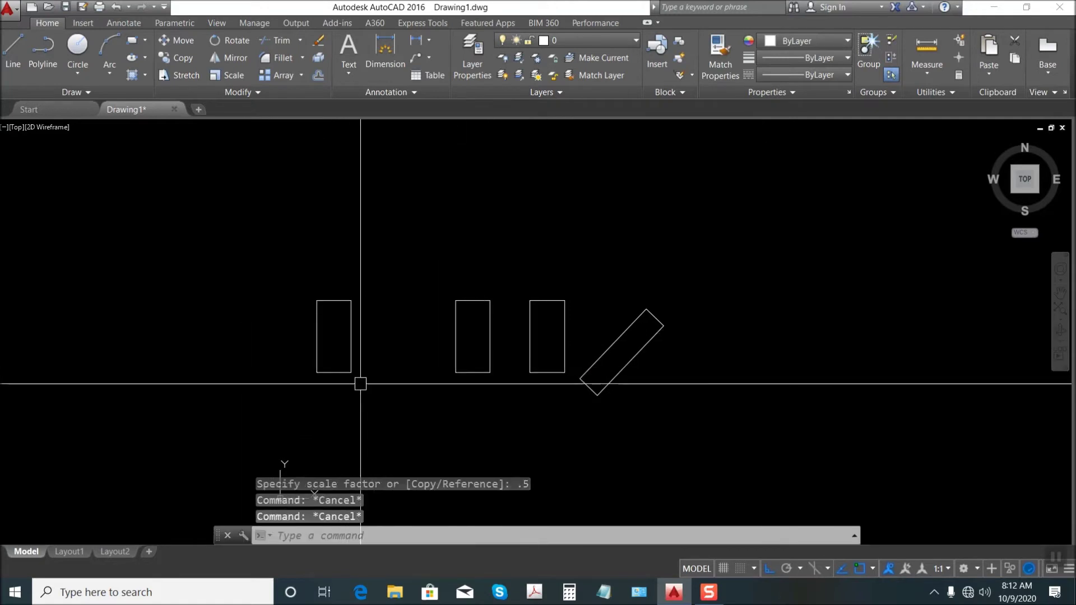
- Move the leftmost rectangle horizontally to the right, closer to the other two upright rectangles
text(m)
key(Return)
click(305, 289)
click(355, 421)
key(Return)
click(367, 394)
click(426, 395)
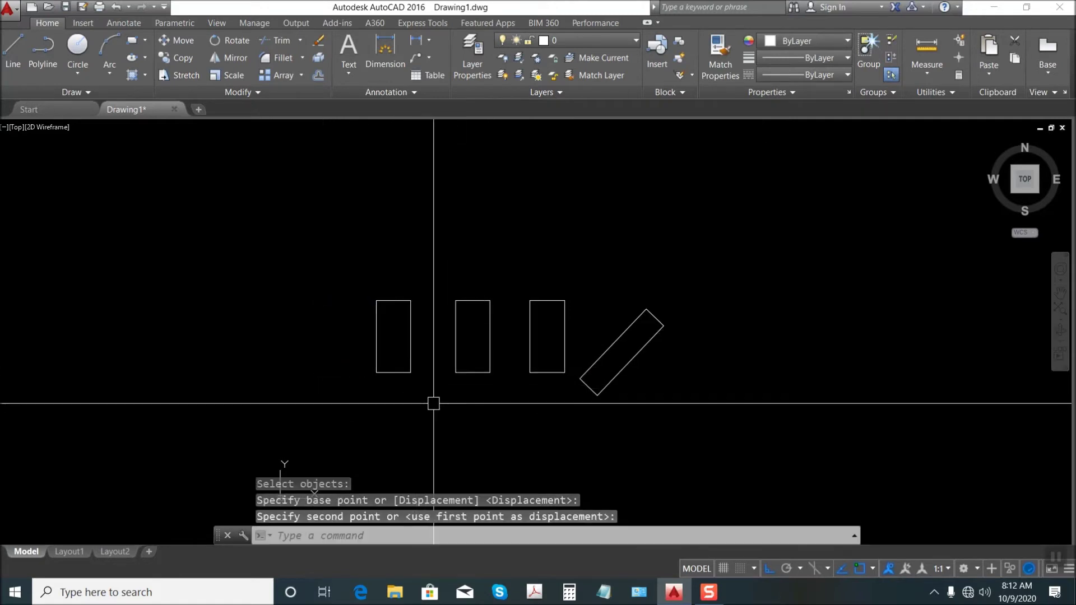
key(Escape)
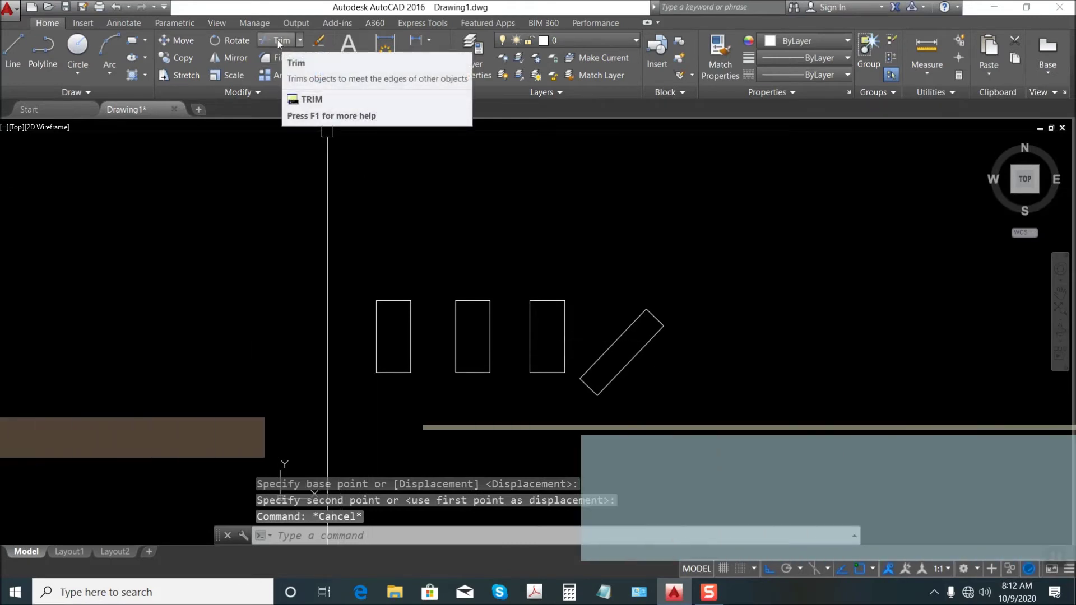
- Draw a horizontal line in the empty space left of the rectangles
middle_drag(233, 311, 408, 276)
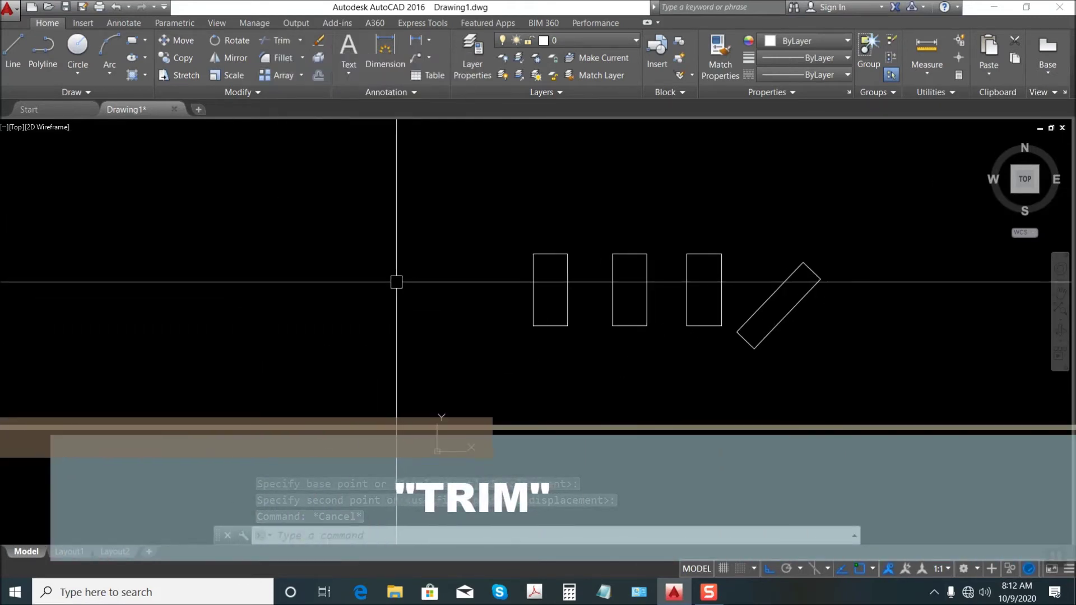
key(Escape)
key(Escape)
text(l)
key(Return)
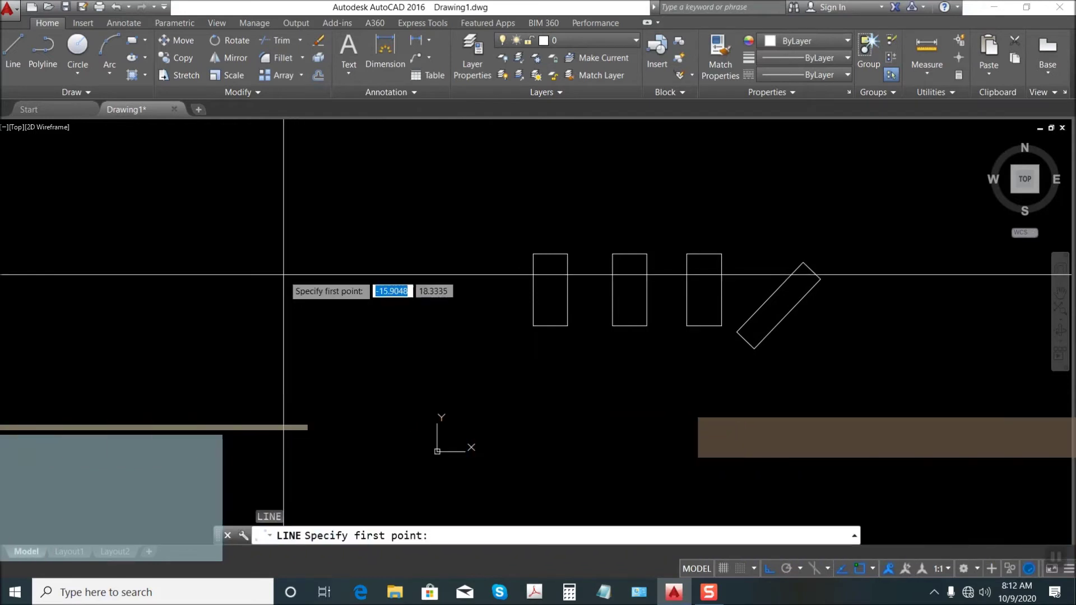
click(413, 276)
click(284, 274)
key(Escape)
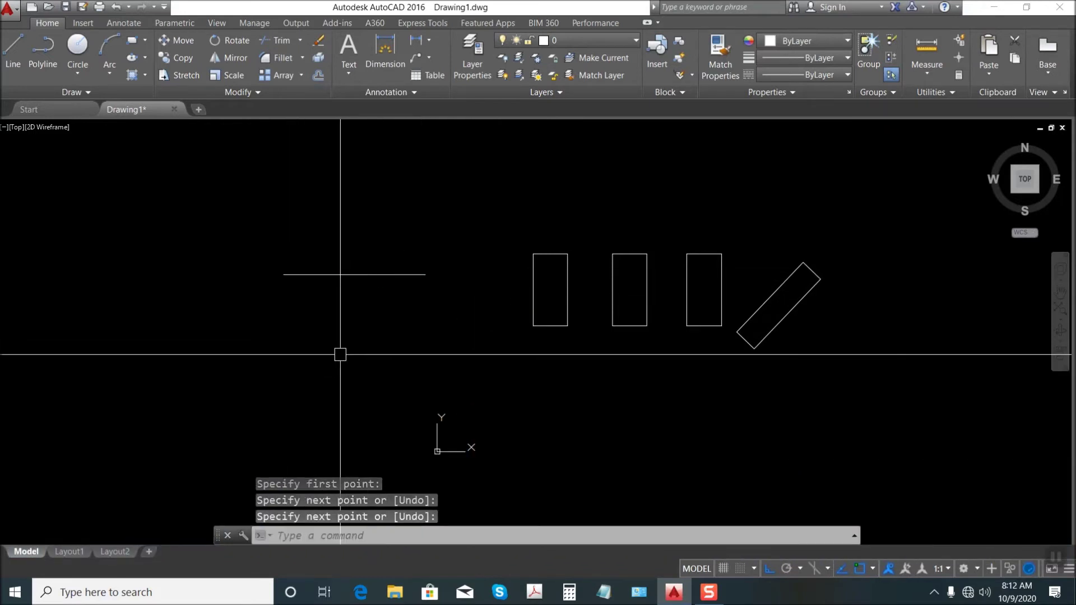
key(Escape)
- Draw a vertical line through the middle of the horizontal line, slightly longer than it, to form a cross
key(Return)
click(350, 196)
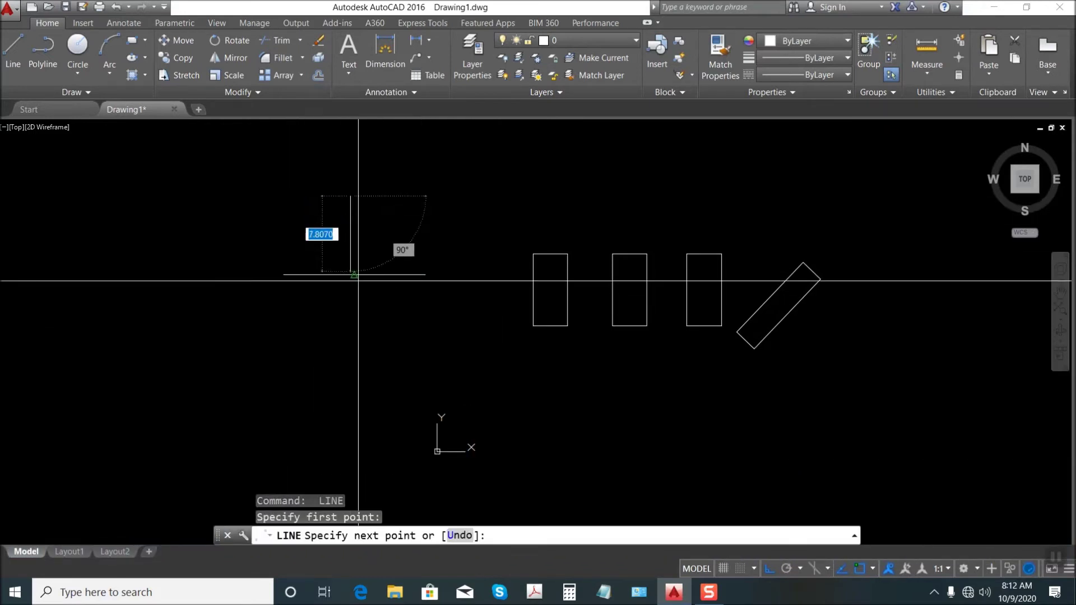
click(351, 357)
key(Return)
key(Escape)
key(Escape)
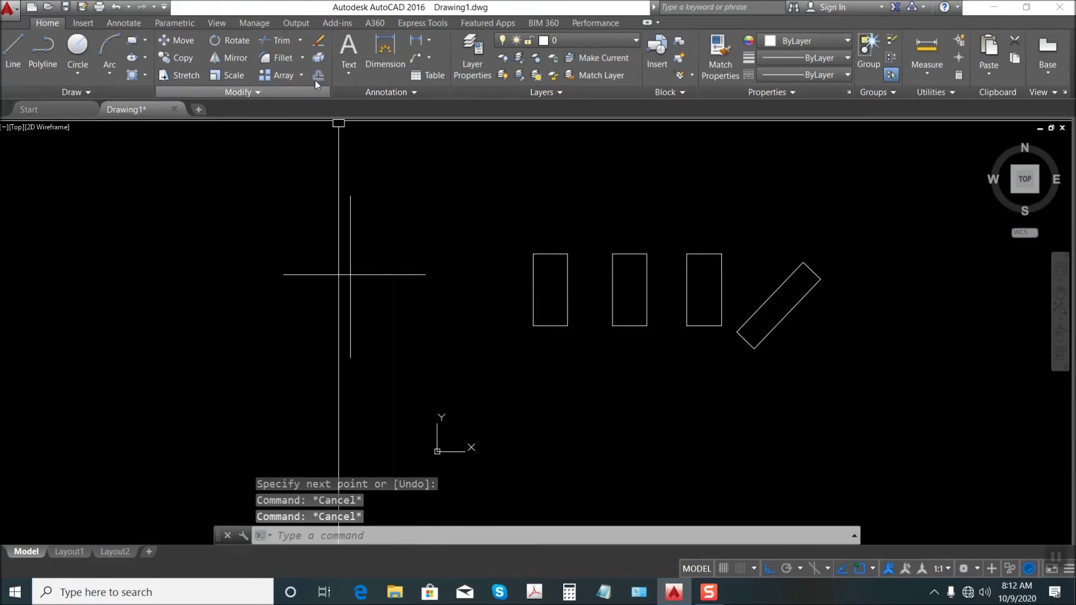
- Trim off the part of the cross's horizontal line right of the vertical line, using the vertical line as cutting edge
click(280, 41)
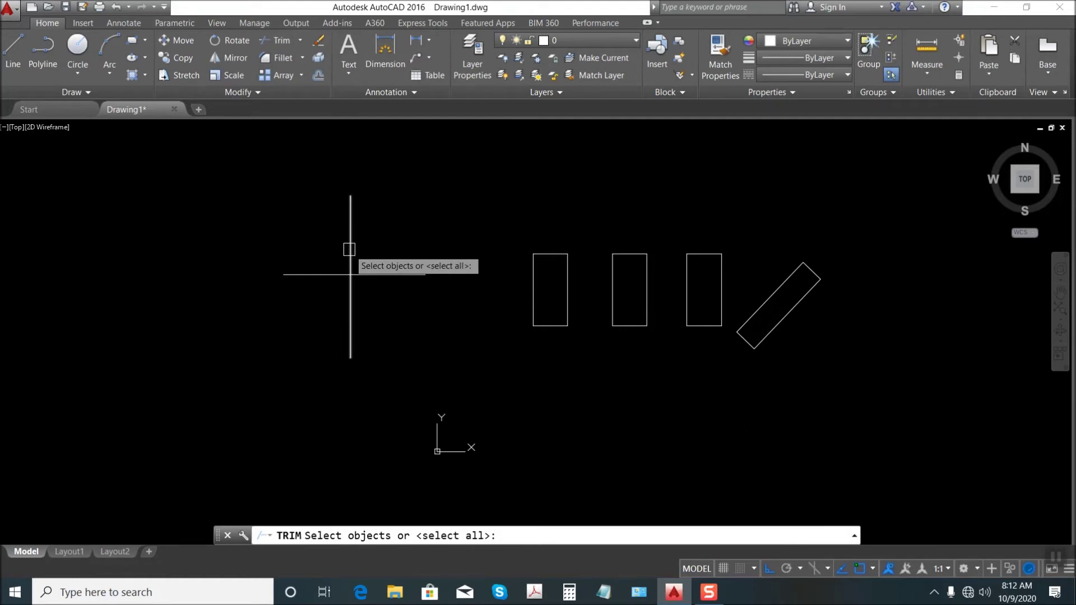
click(349, 250)
key(Return)
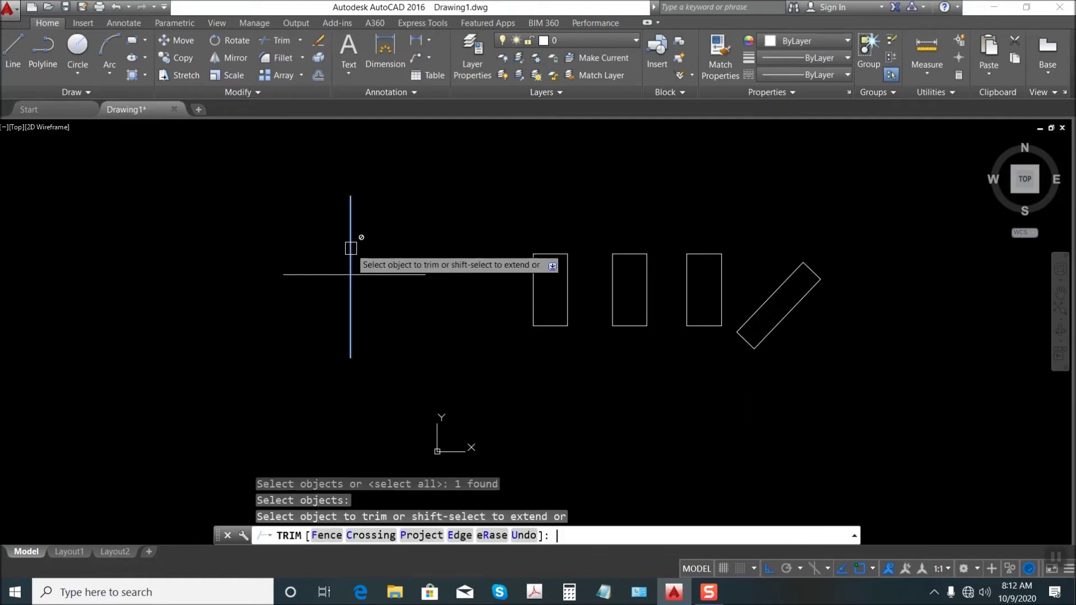
click(381, 274)
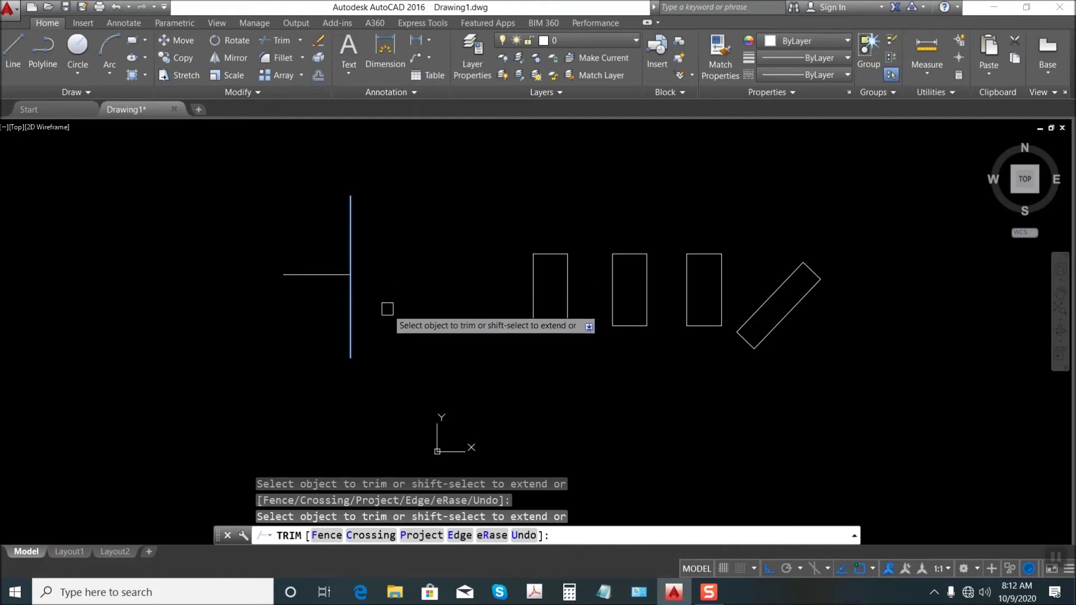
key(Escape)
key(Escape)
scroll(340, 287, up, 2)
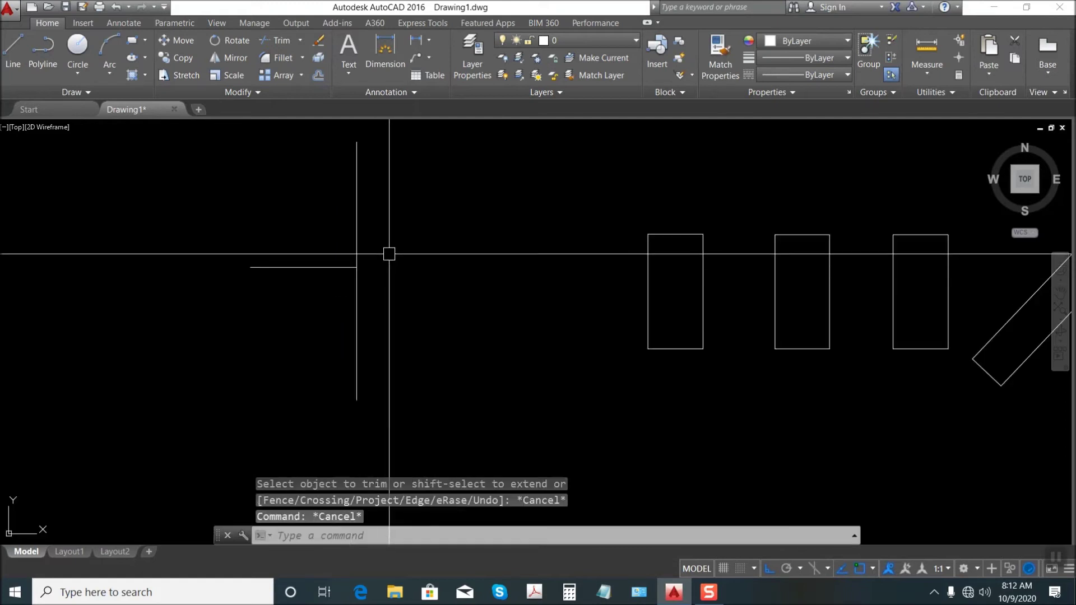
click(359, 235)
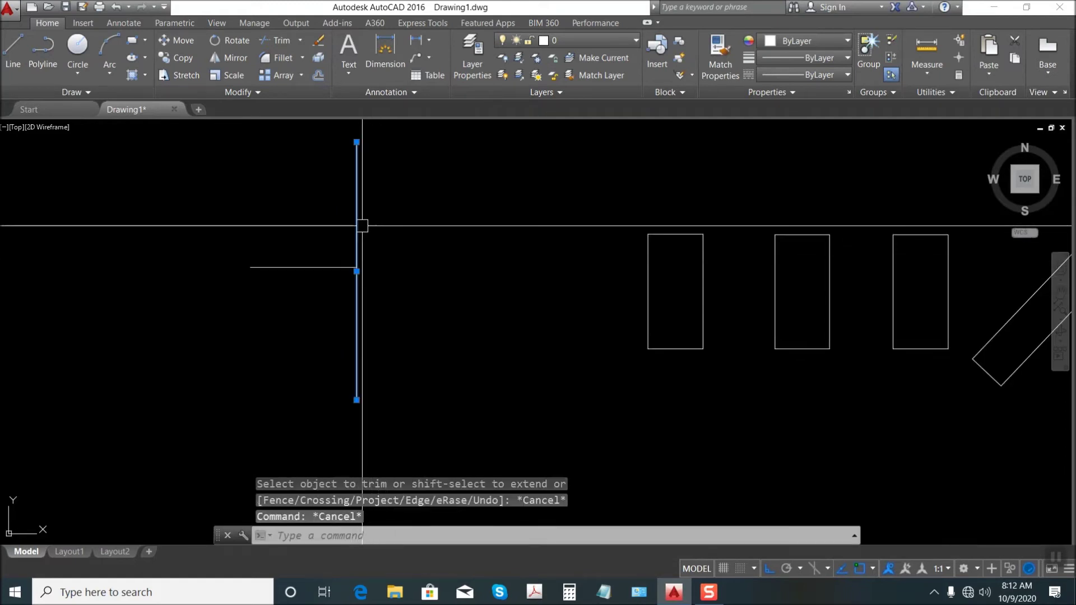
key(Escape)
key(Escape)
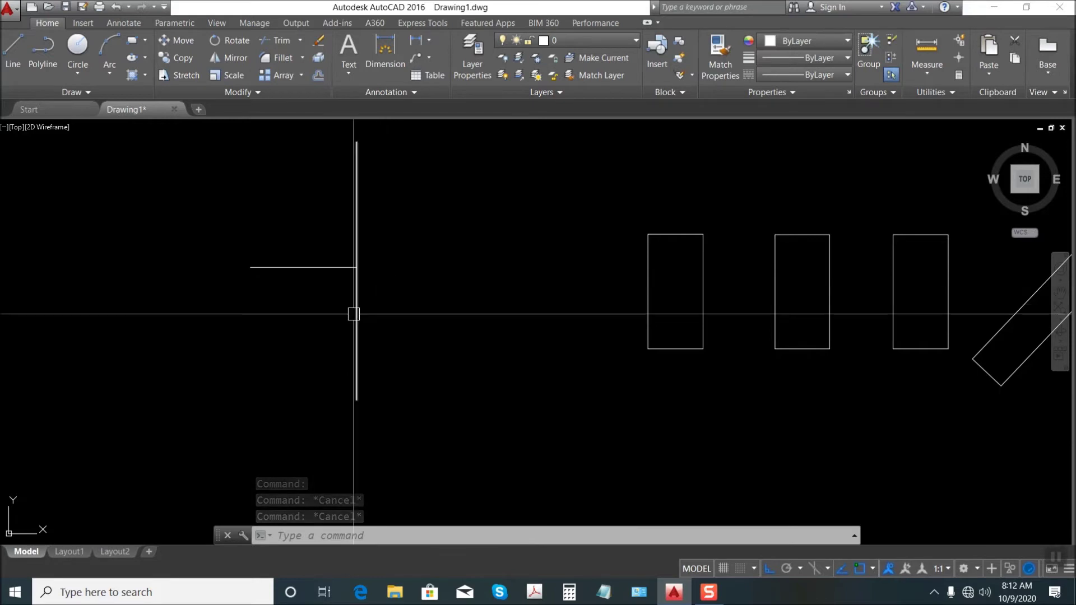
- Trim off the part of the vertical line above the remaining horizontal line, using the horizontal line as cutting edge
key(Escape)
text(TR)
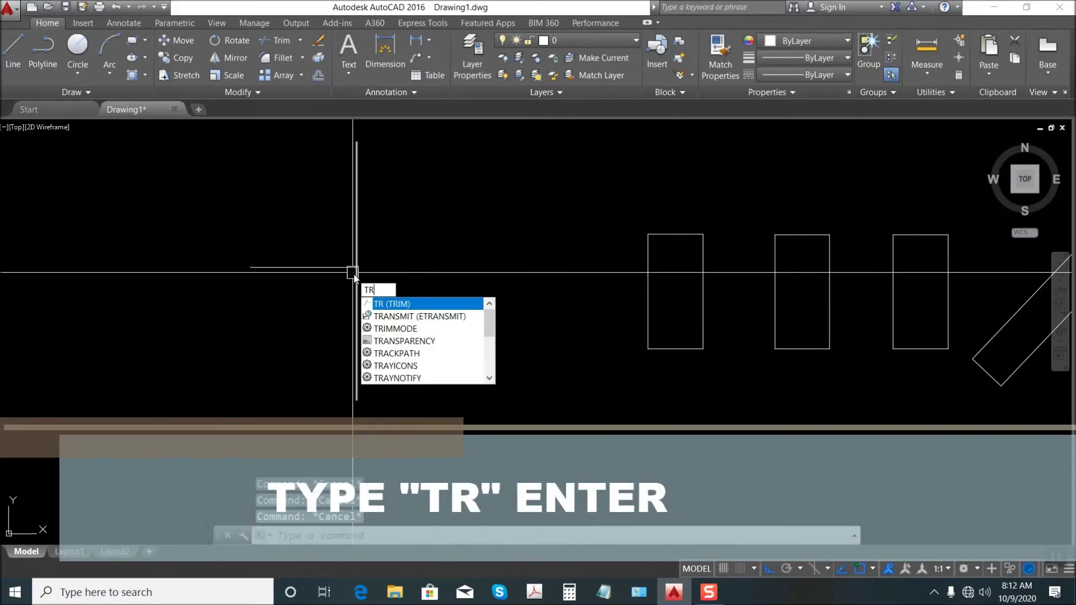
key(Return)
click(339, 267)
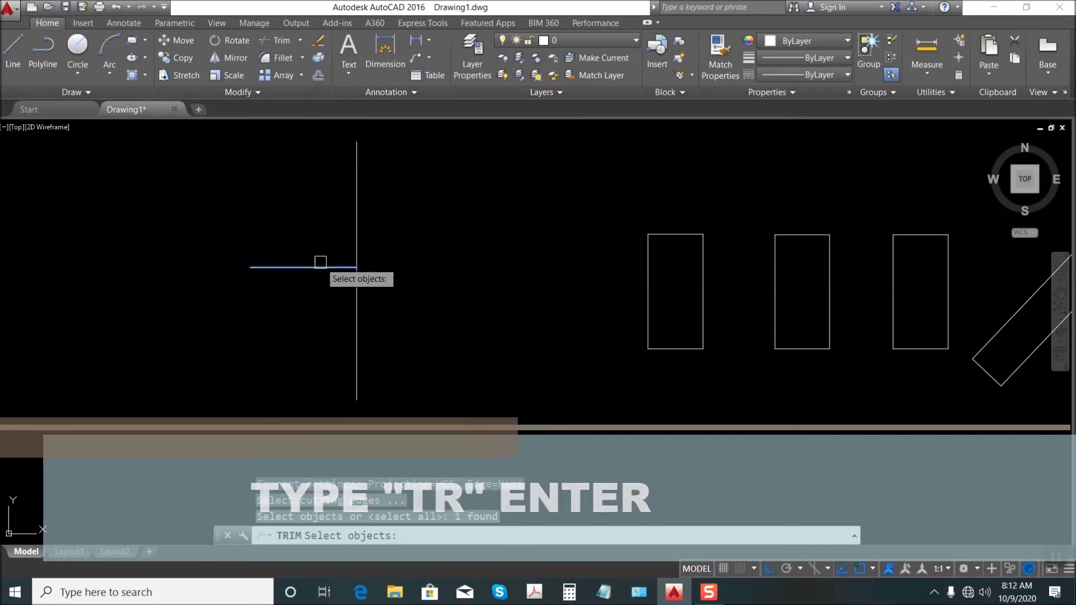
key(Return)
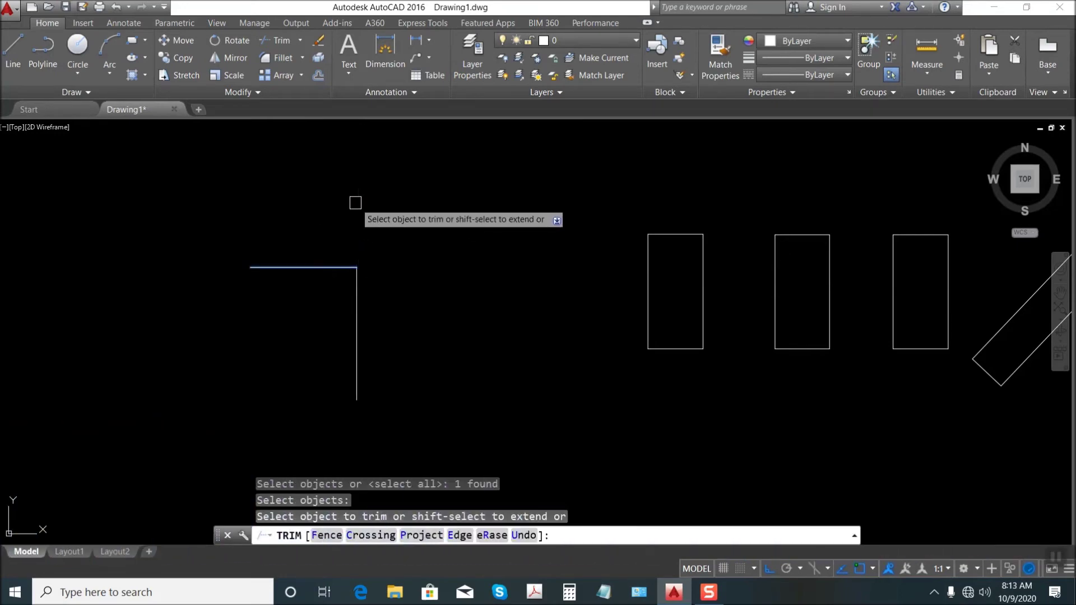
key(Escape)
key(Escape)
middle_drag(366, 345, 325, 293)
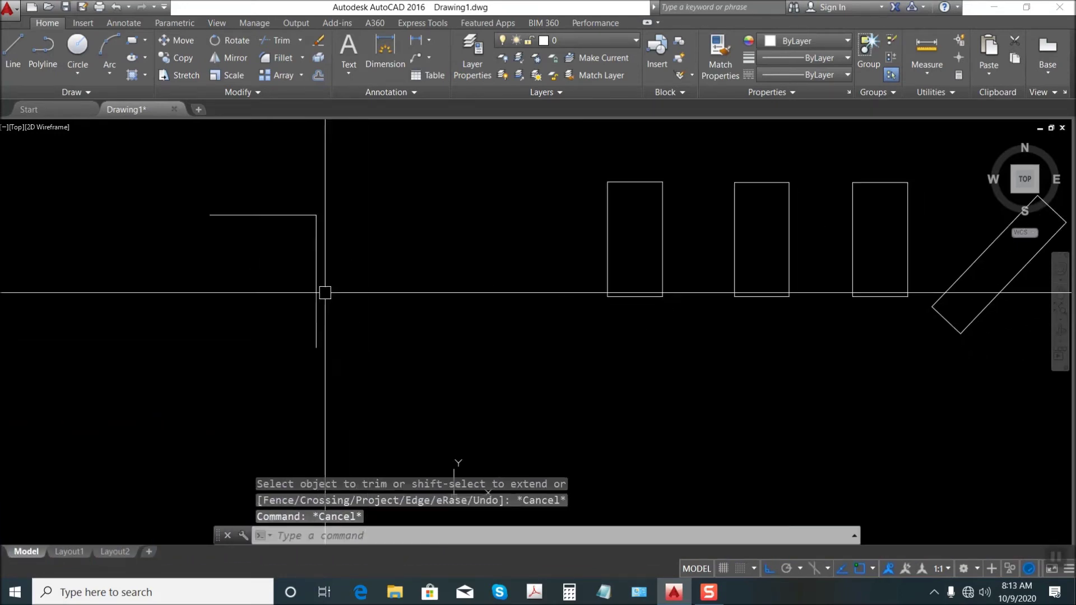
key(Escape)
key(Escape)
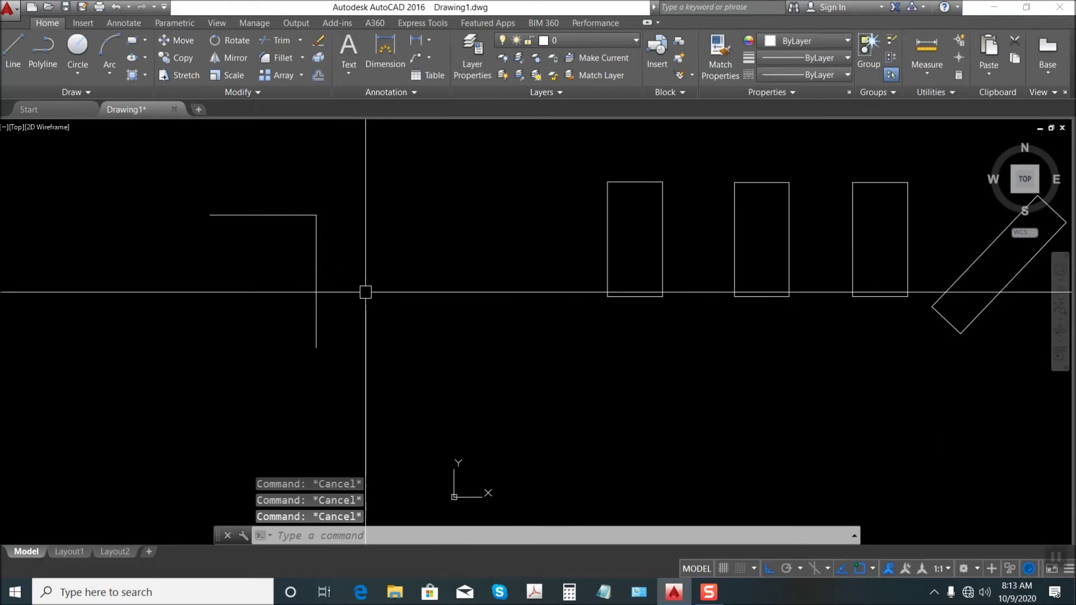
- Draw a horizontal line between the L-shaped lines and the rectangles, and a vertical line crossing it near its right end
text(l)
key(Return)
click(556, 258)
key(Escape)
key(Return)
click(504, 336)
key(Escape)
- Draw a second horizontal line about 9.87 units long below the first, crossing the lower part of the vertical line
key(Return)
click(396, 317)
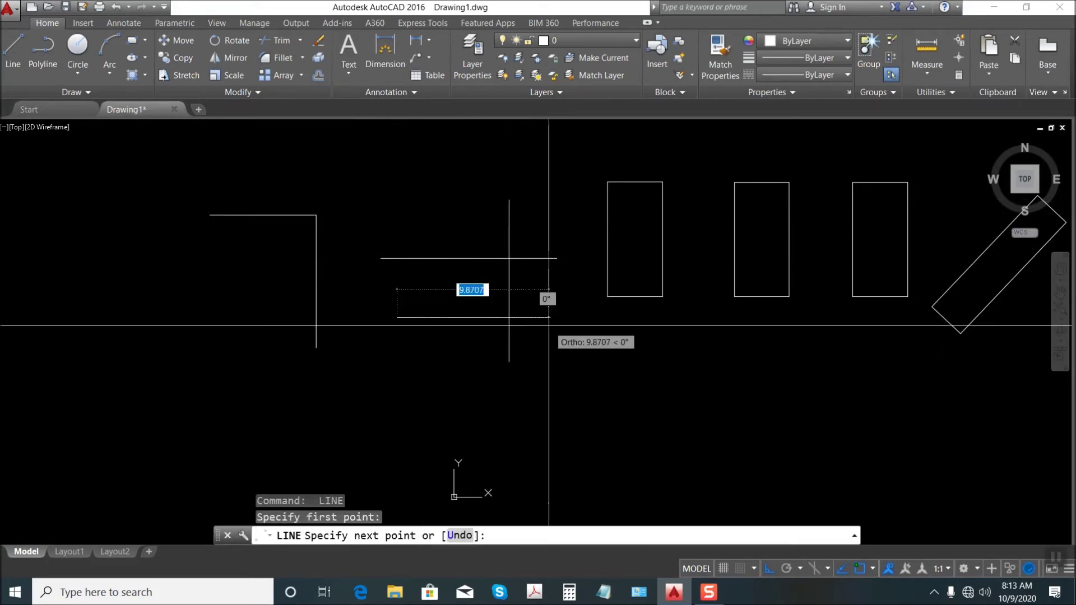
click(548, 300)
key(Escape)
key(Escape)
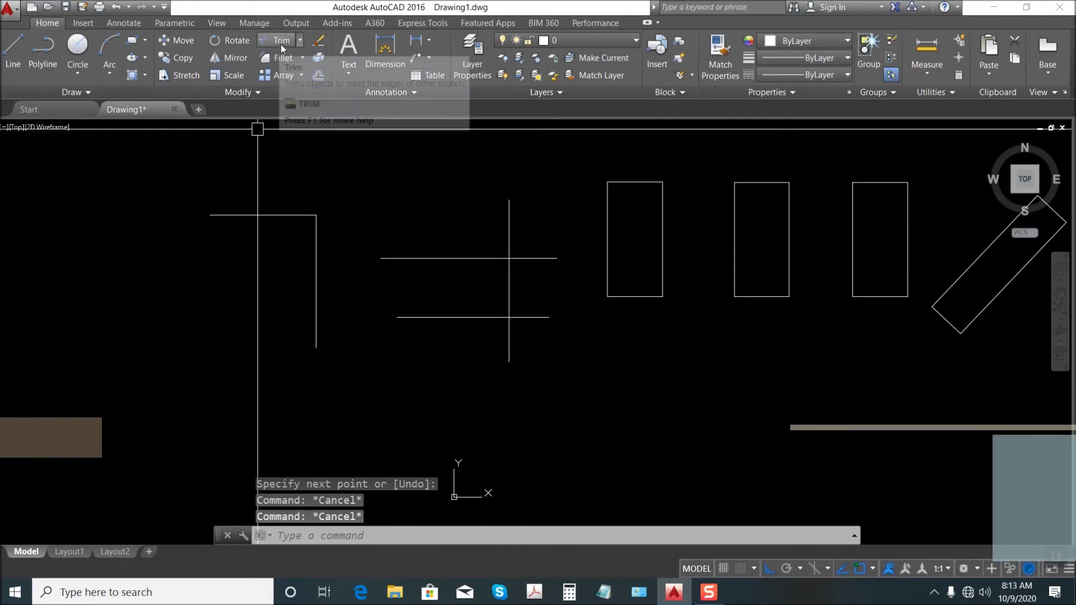
- Trim off the ends of both horizontal lines that extend right of the vertical line, using the vertical line as cutting edge
text(tr)
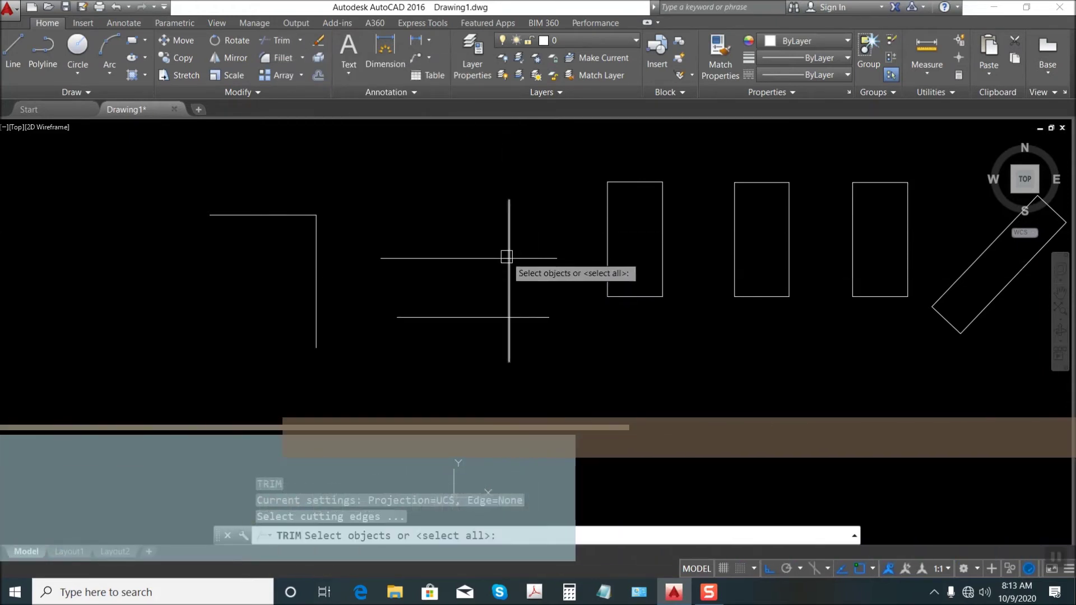
click(510, 249)
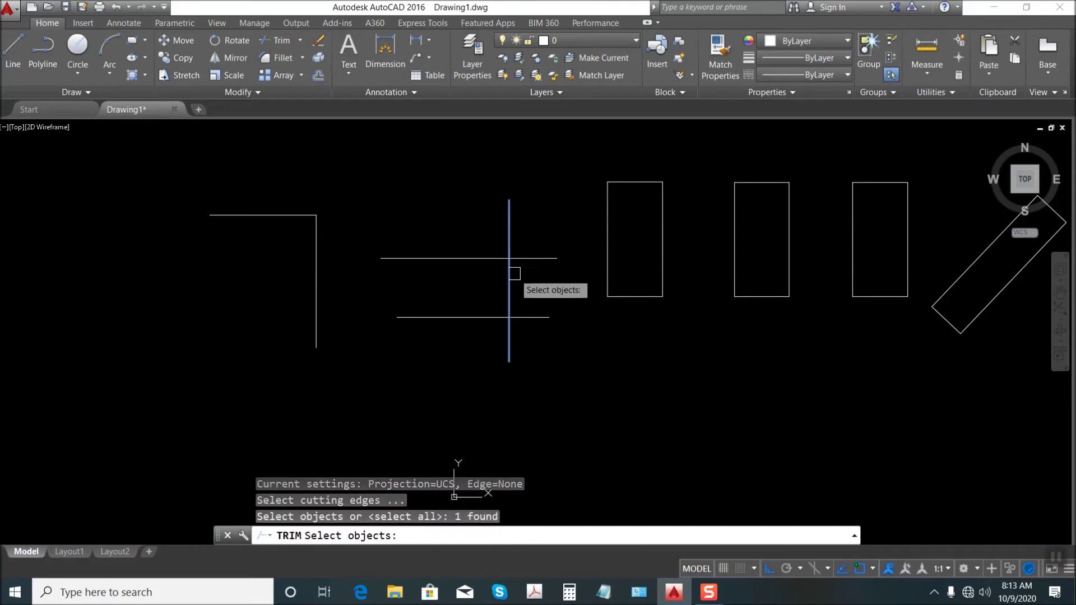
key(Return)
click(533, 317)
click(538, 258)
key(Return)
scroll(437, 344, down, 5)
scroll(407, 278, up, 2)
scroll(408, 278, up, 2)
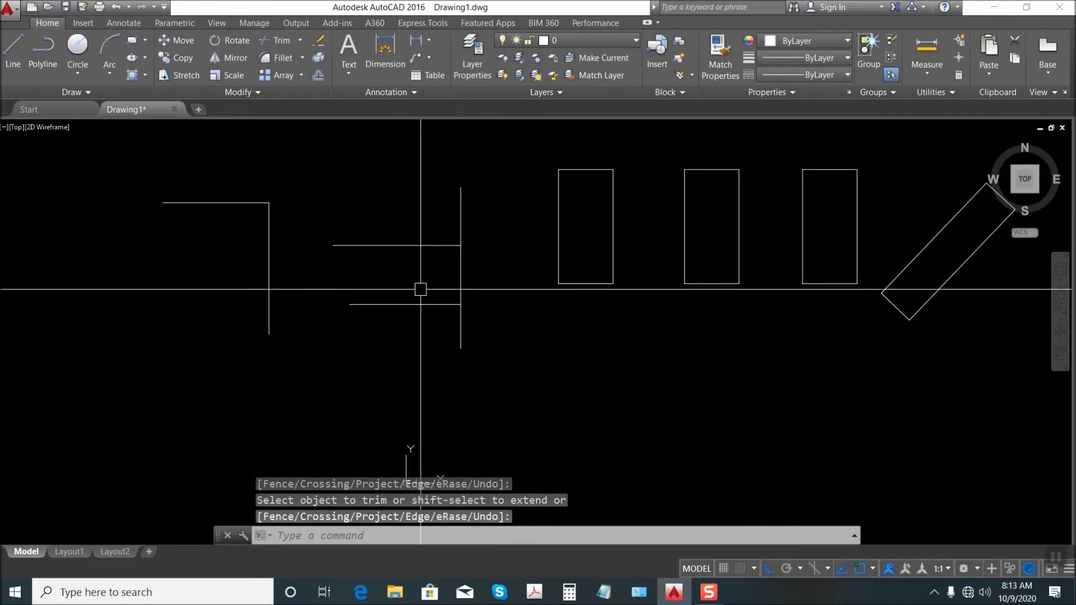
key(Escape)
key(Escape)
key(Escape)
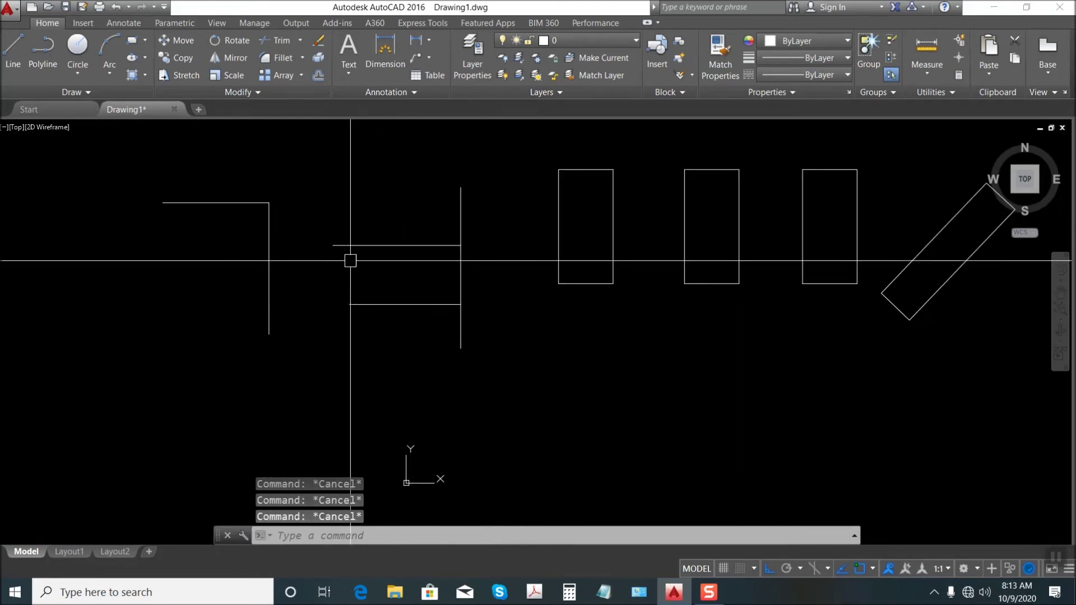
- Fillet the upper horizontal line with the vertical line's lower part into a sharp corner, removing the vertical end above it
click(283, 59)
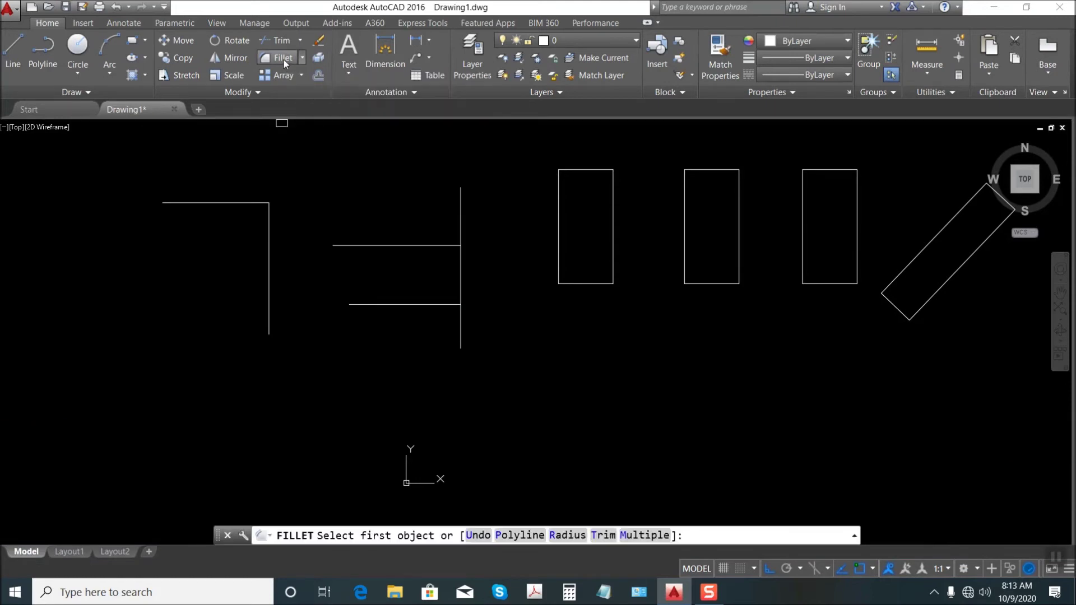
click(427, 242)
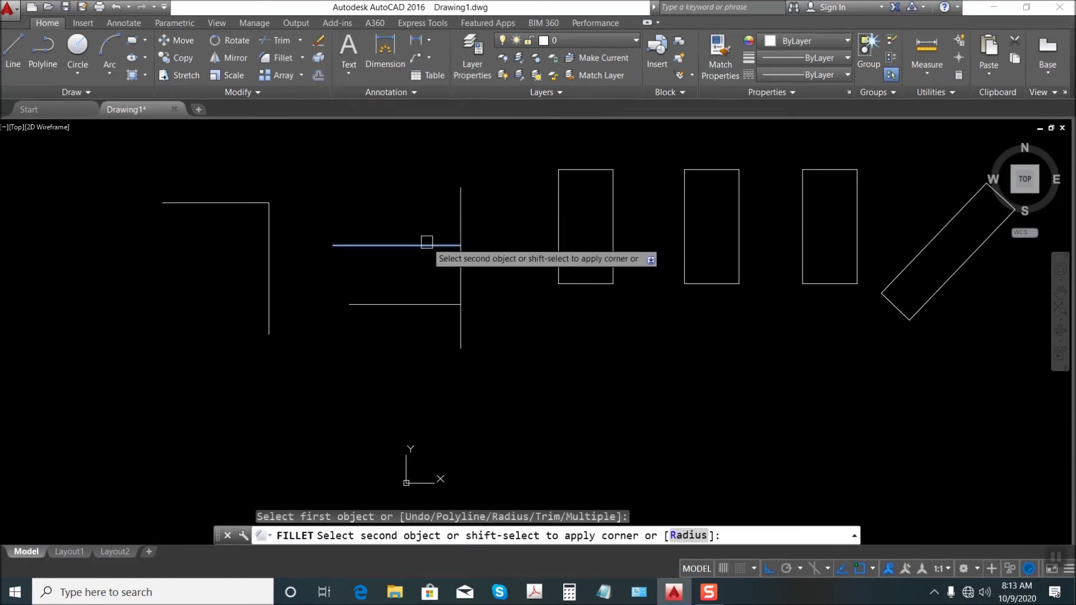
click(458, 291)
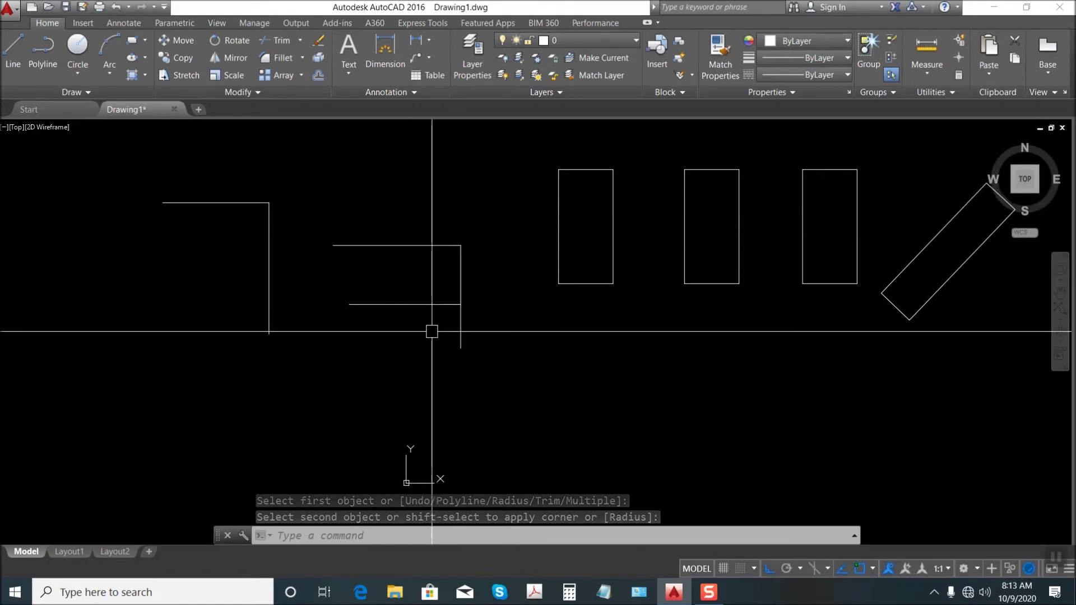
key(Escape)
key(Escape)
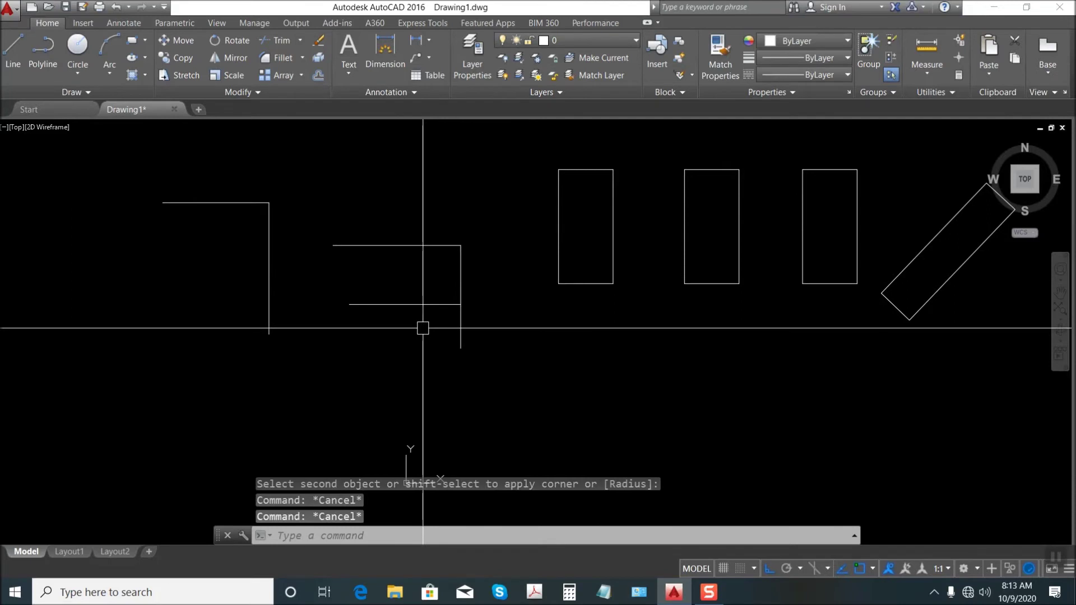
- Fillet the lower horizontal line with the vertical line into a sharp corner, removing the vertical end below it
text(F)
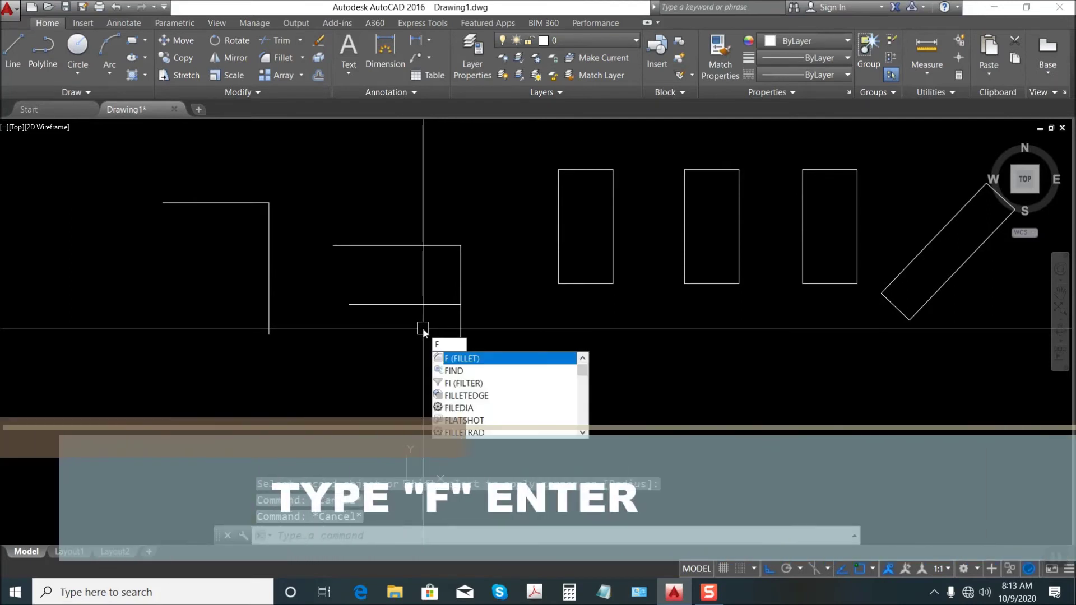
key(Return)
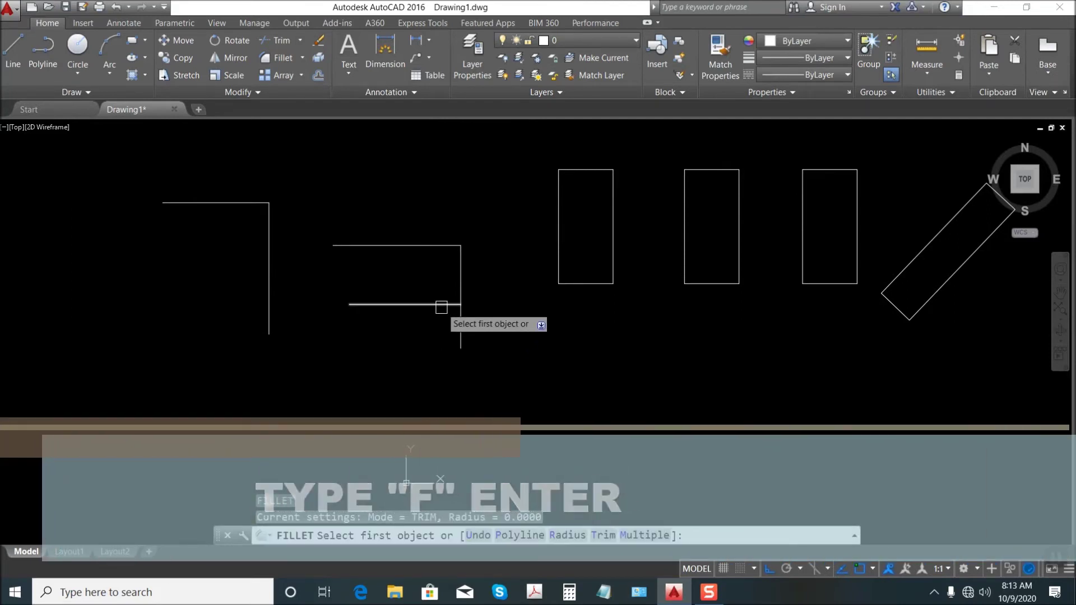
click(437, 305)
click(458, 285)
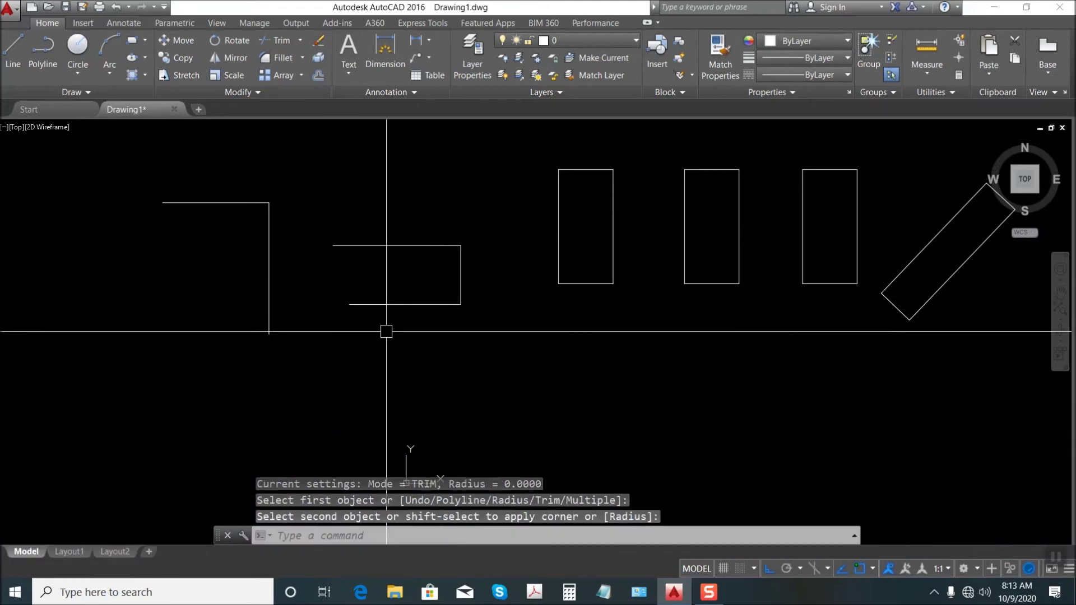
scroll(458, 275, up, 2)
key(Escape)
key(Escape)
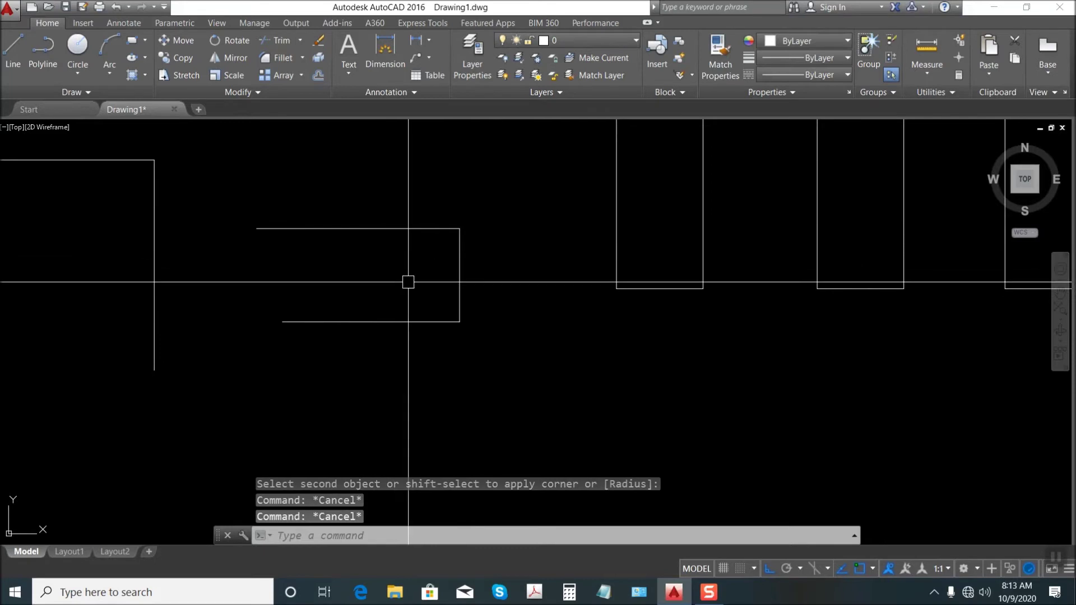
key(Escape)
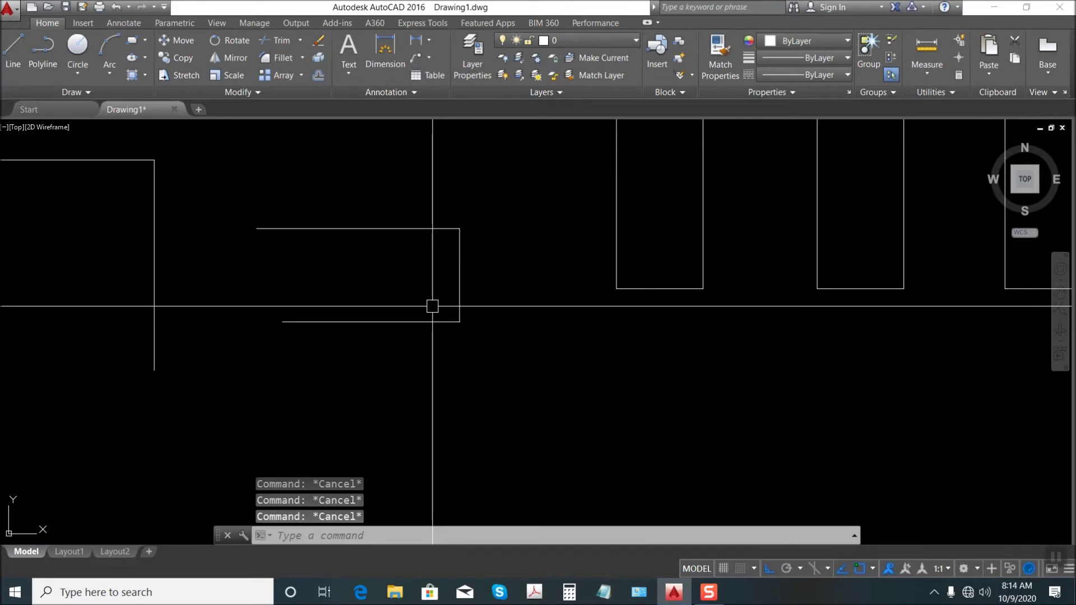
- Set the fillet radius to 1 and round the corner between the lower horizontal line and the vertical line
key(Return)
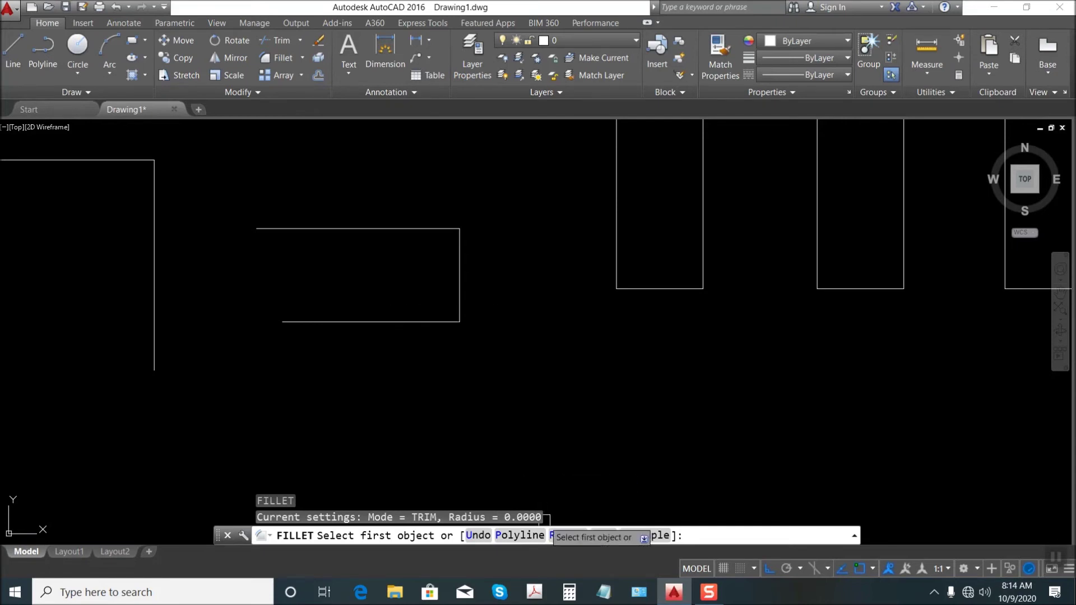
click(567, 535)
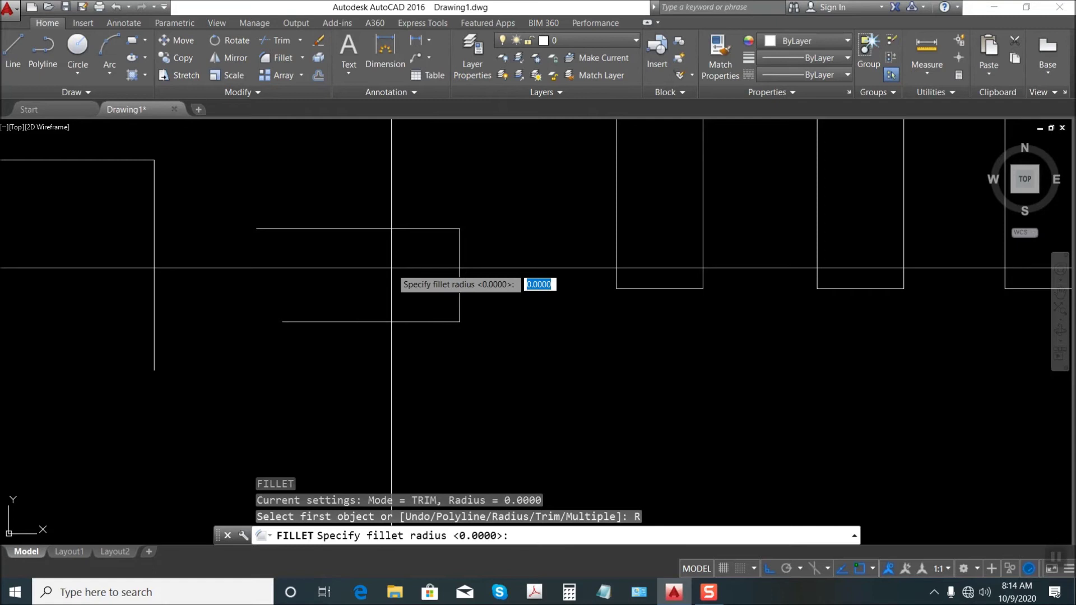
text(1)
key(Return)
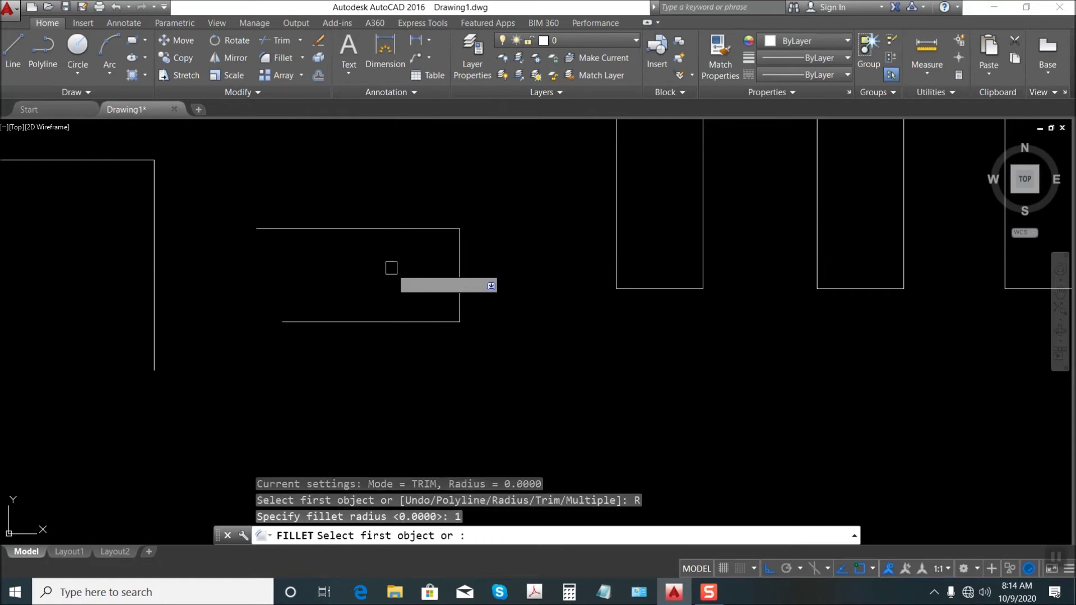
click(394, 322)
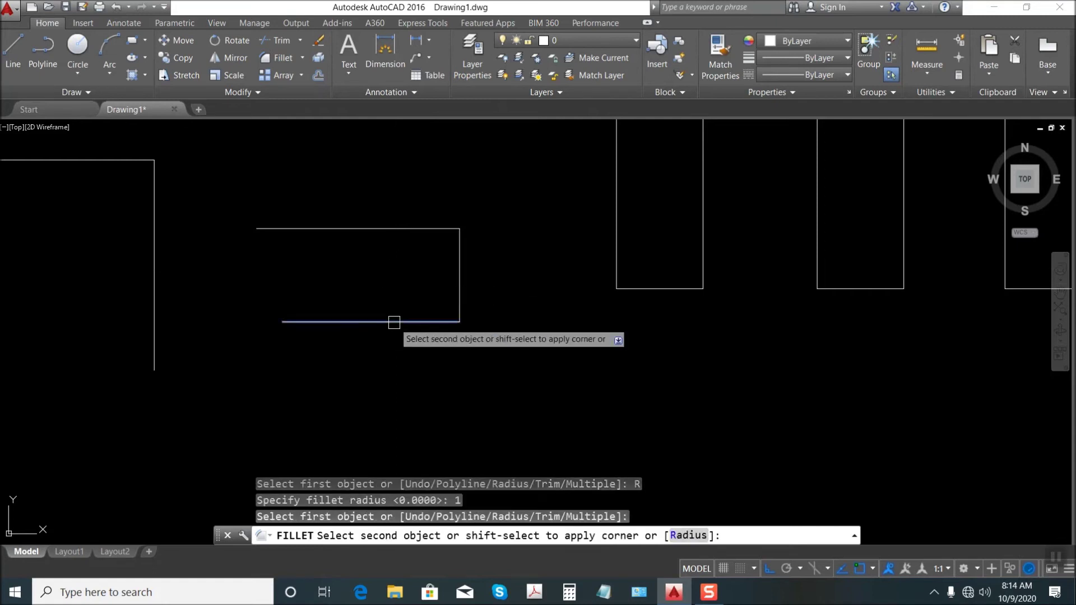
click(459, 275)
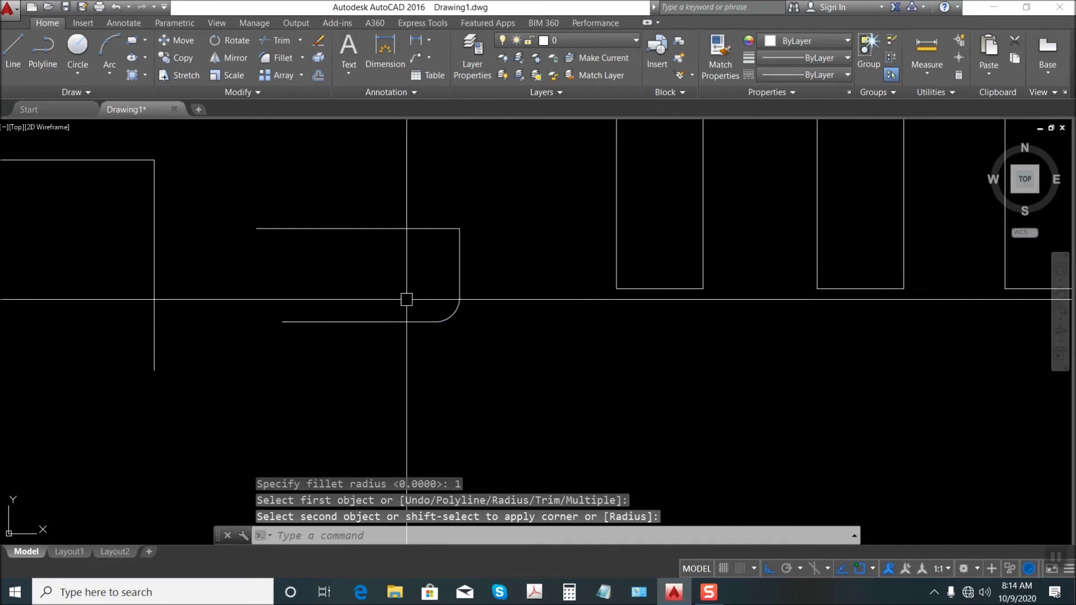
- Round the corner between the upper horizontal line and the vertical line with the same fillet radius of 1
key(Return)
click(403, 229)
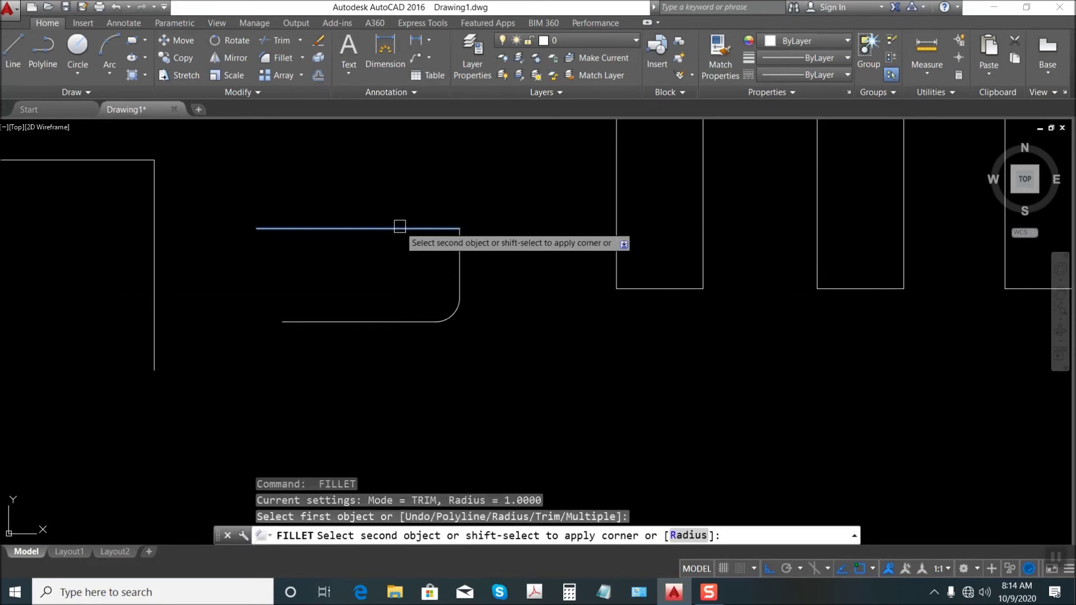
click(458, 255)
key(Return)
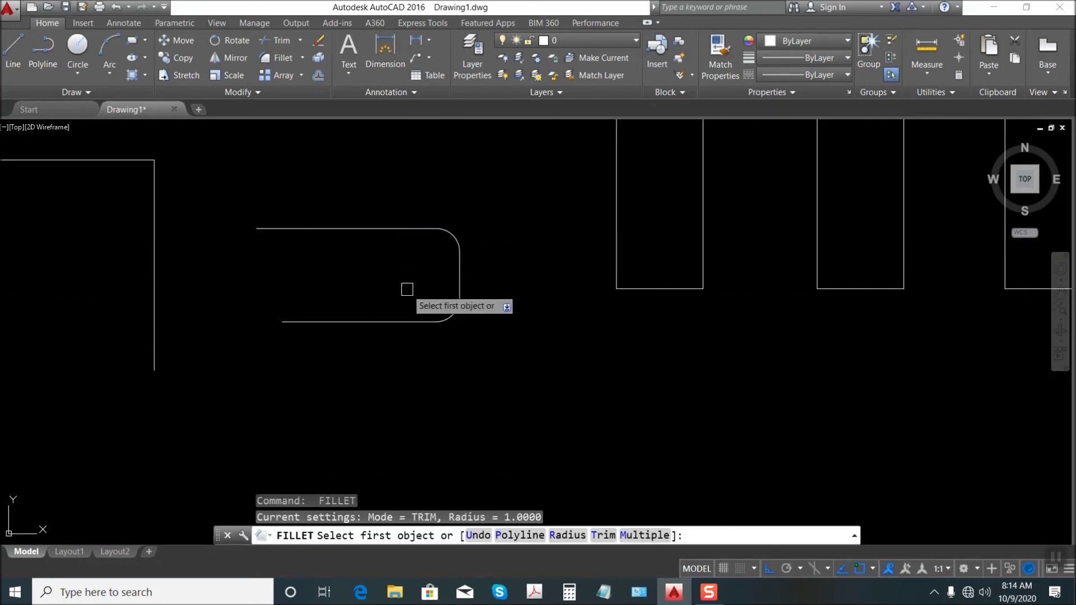
key(Escape)
middle_drag(472, 338, 463, 329)
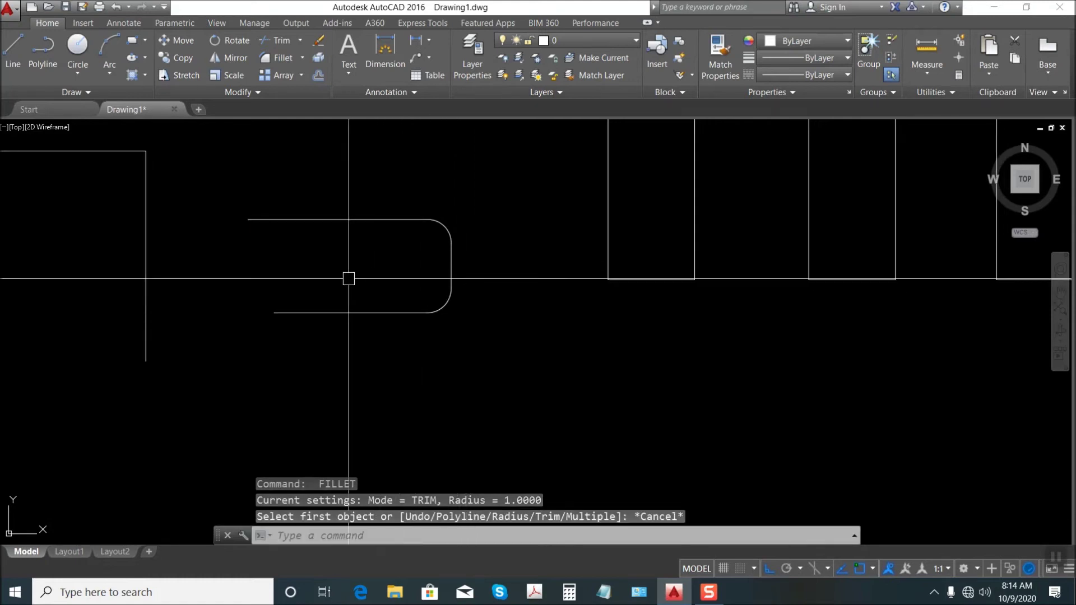
key(Escape)
key(Escape)
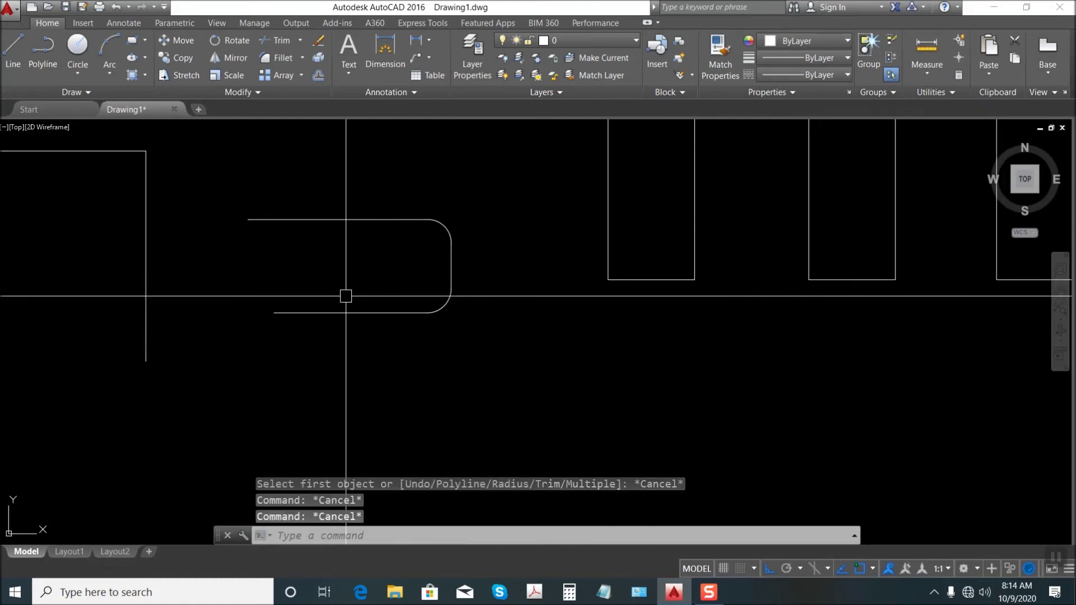
- Draw a vertical line crossing both horizontal lines near their open ends
text(l)
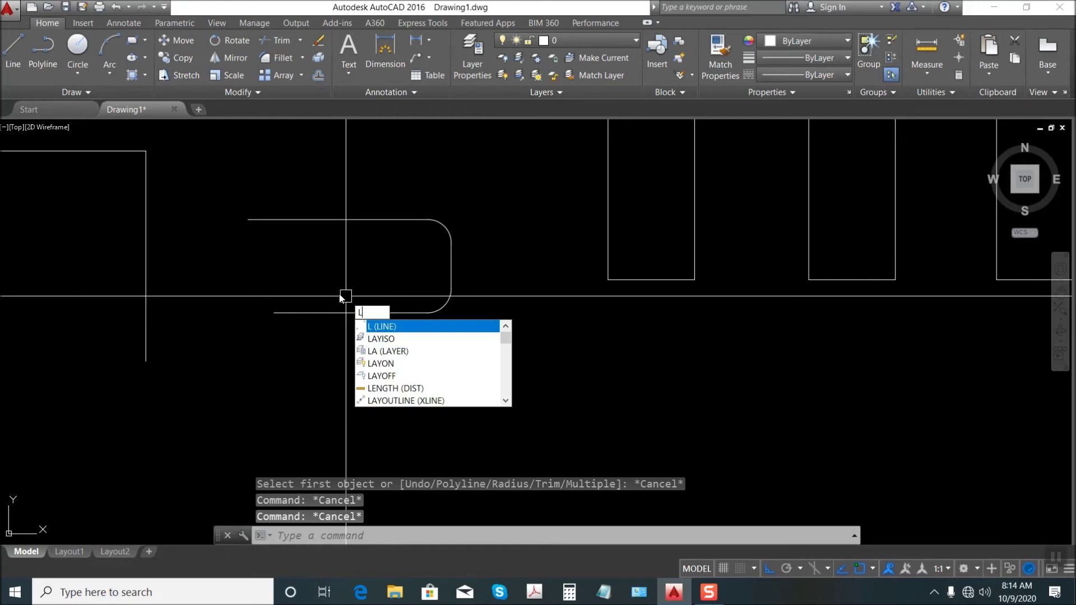
key(Return)
click(303, 184)
click(337, 384)
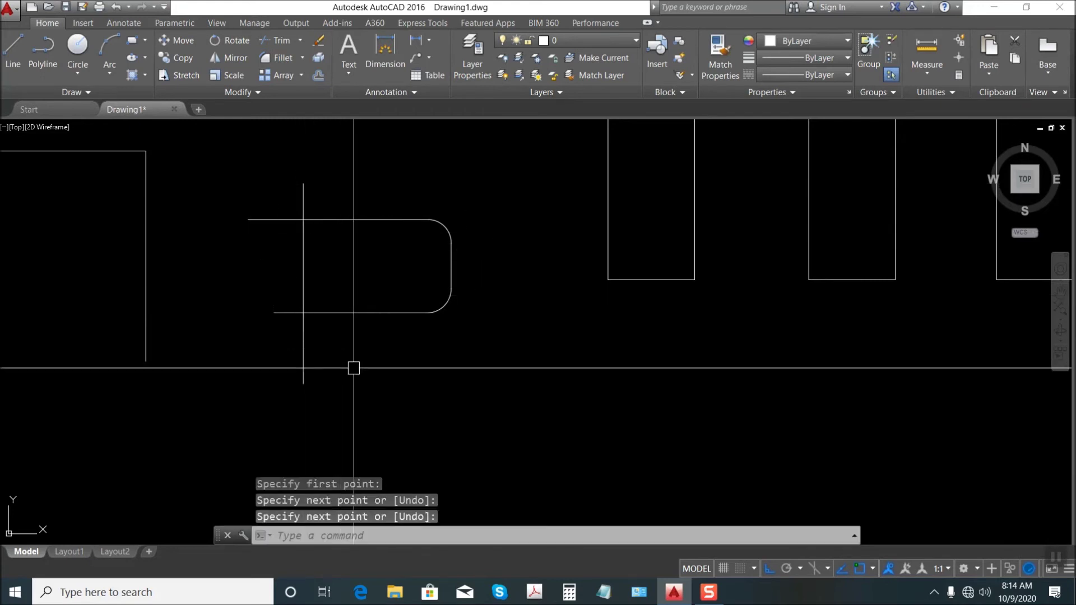
key(Escape)
- Round the corner between the lower horizontal line and the new vertical line, keeping the fillet radius of 1
text(f)
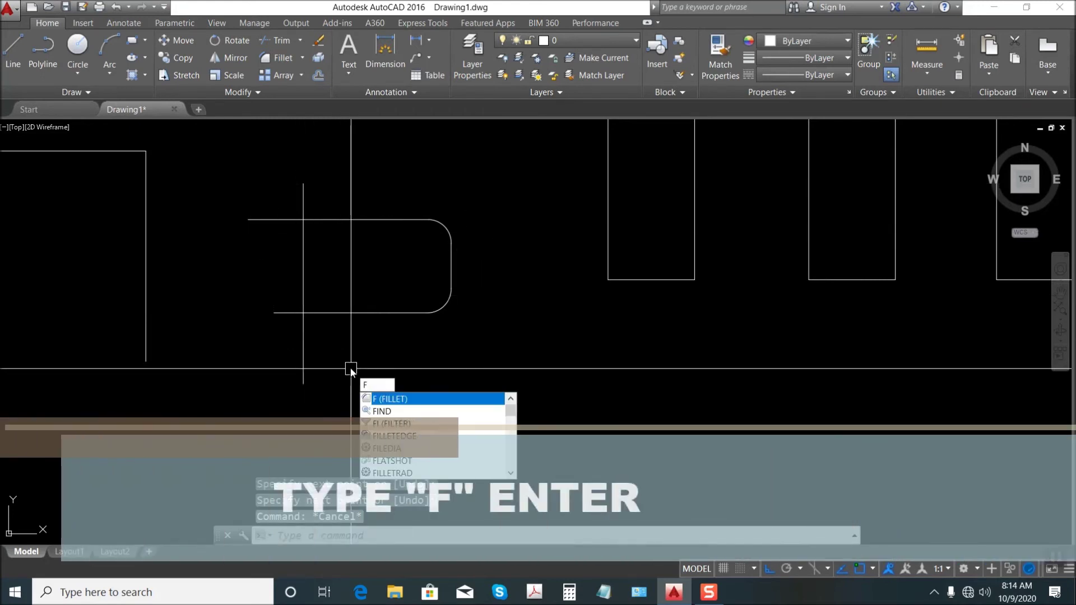
key(Return)
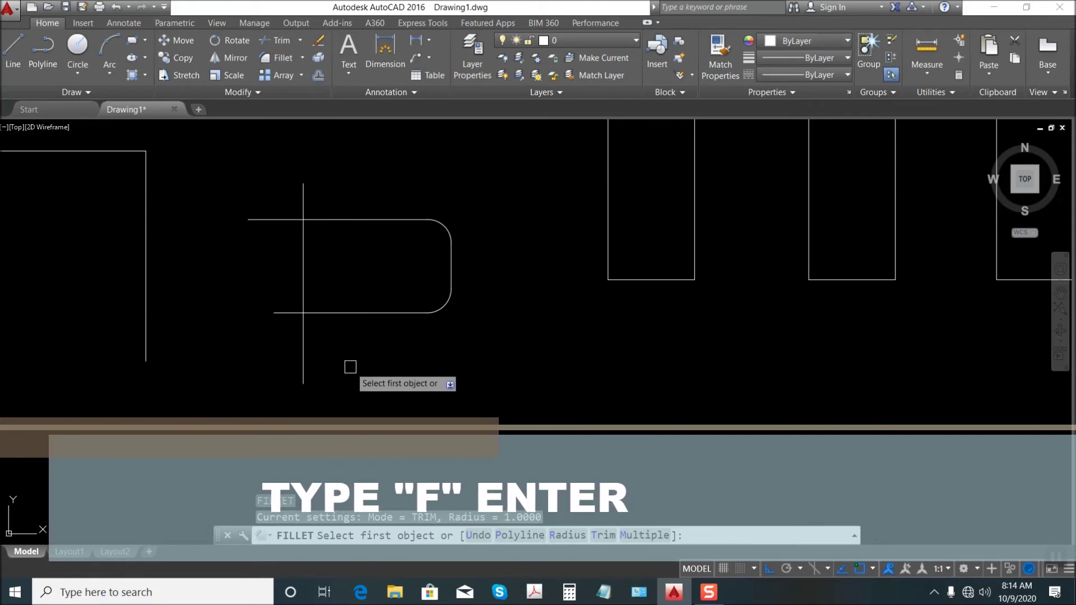
click(341, 312)
click(306, 275)
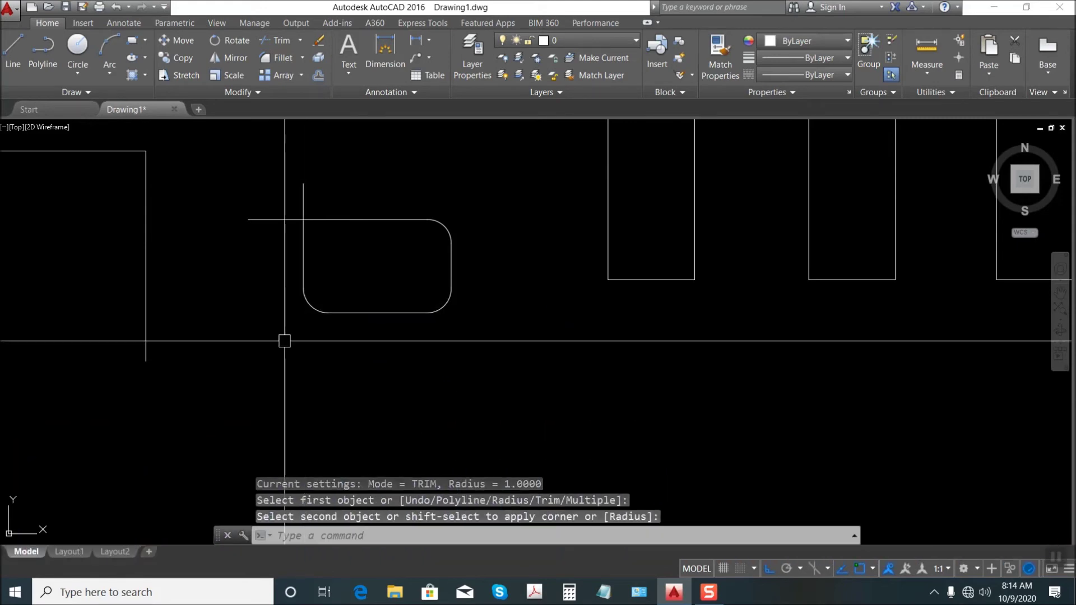
- Round the corner between the new vertical line and the upper horizontal line with the same radius of 1, closing the shape
key(Return)
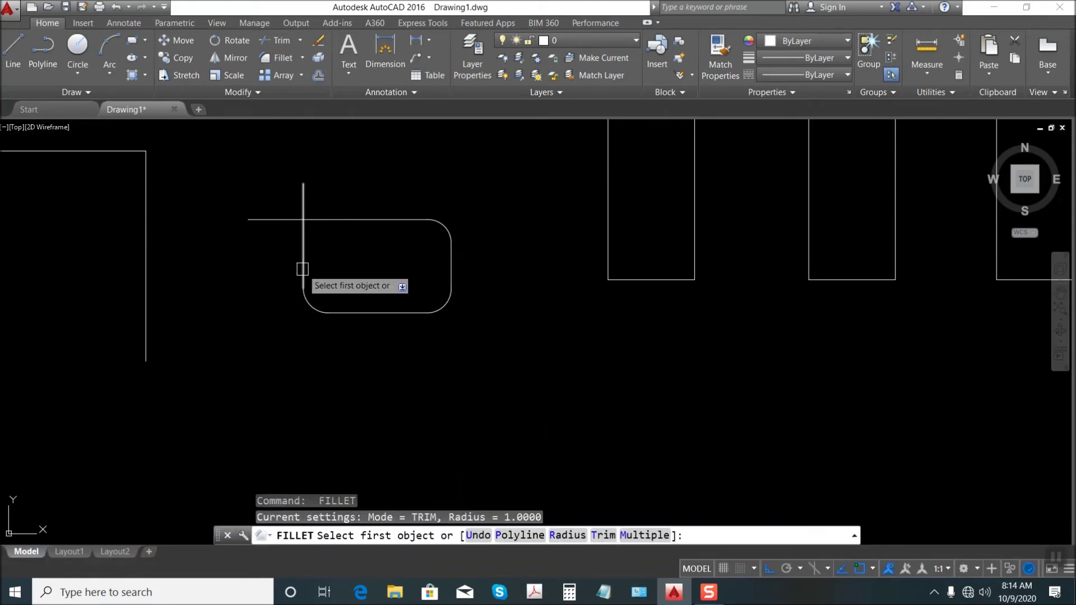
click(303, 252)
click(342, 219)
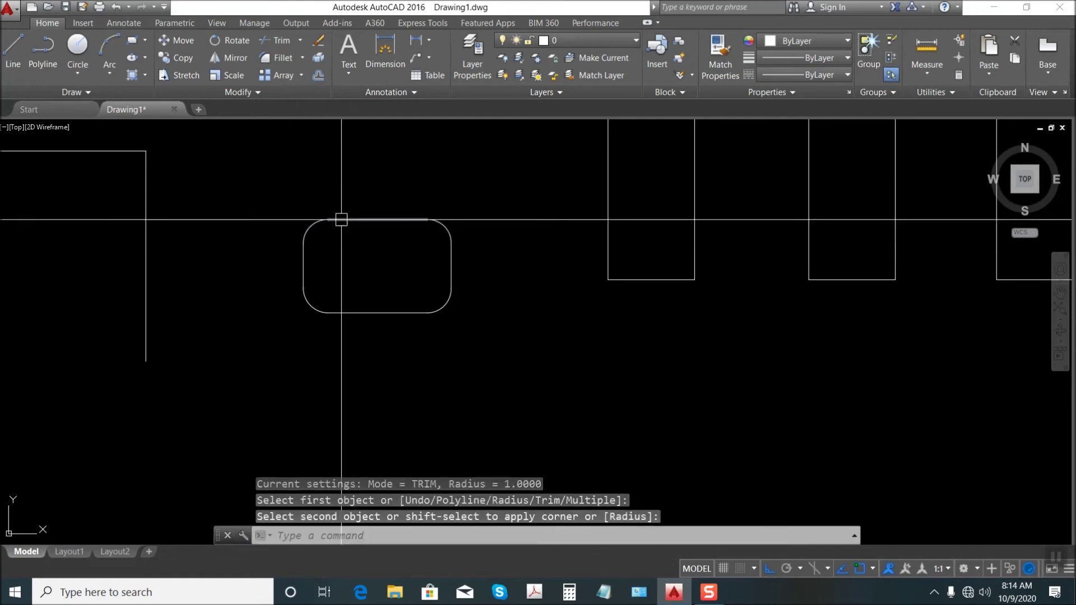
scroll(372, 284, down, 4)
key(Return)
key(Escape)
scroll(372, 272, up, 4)
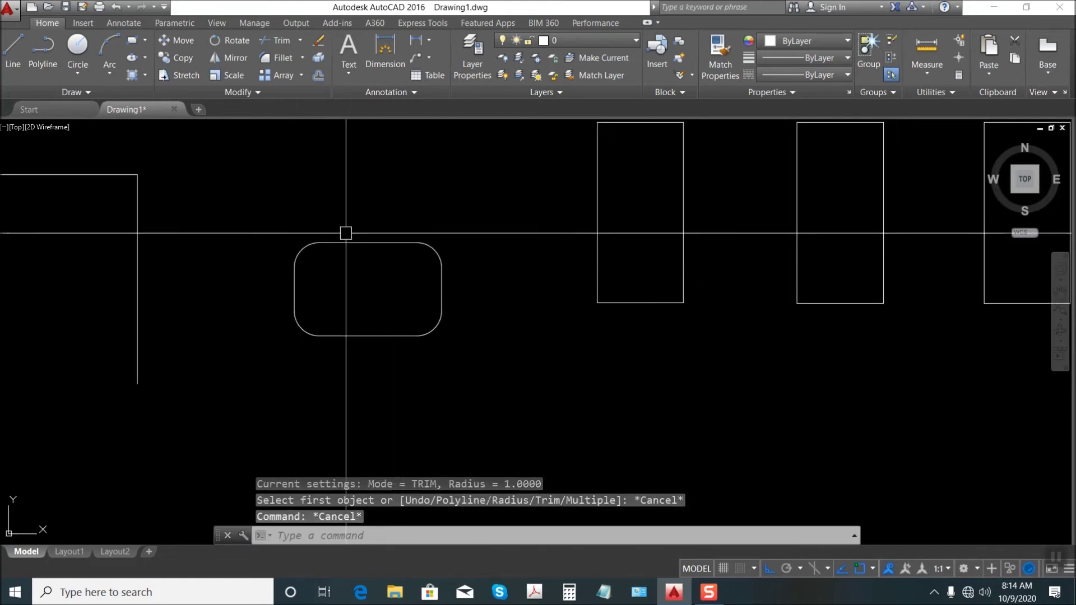
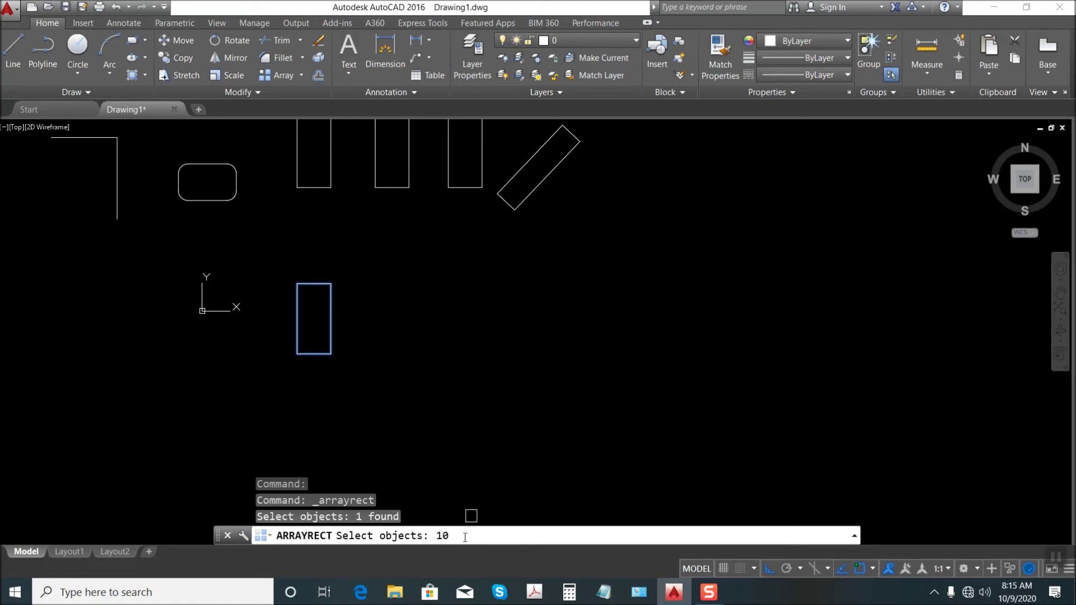
key(Return)
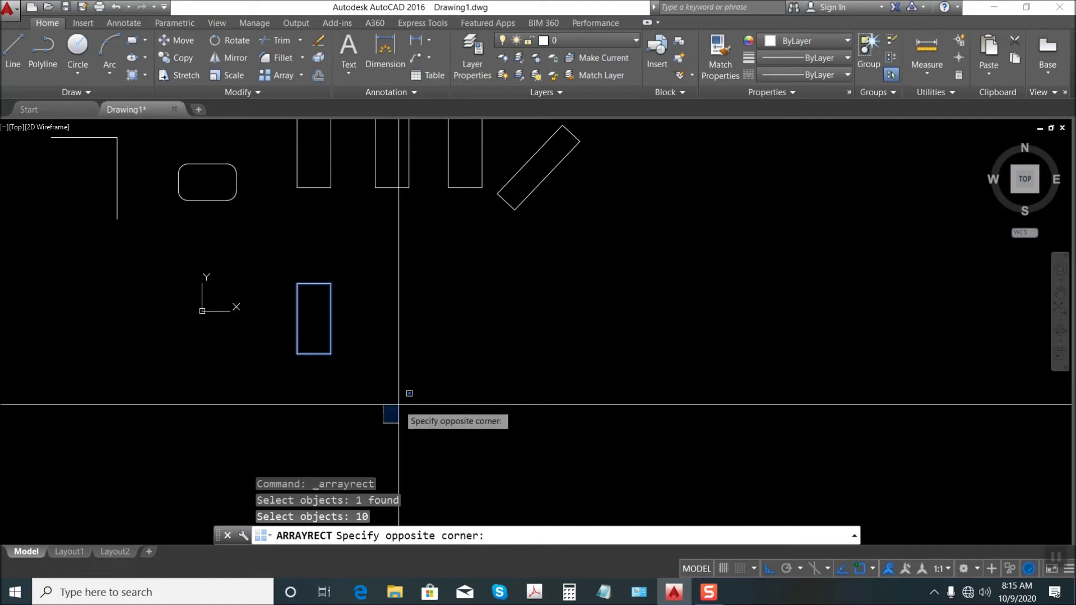
text(10)
key(Return)
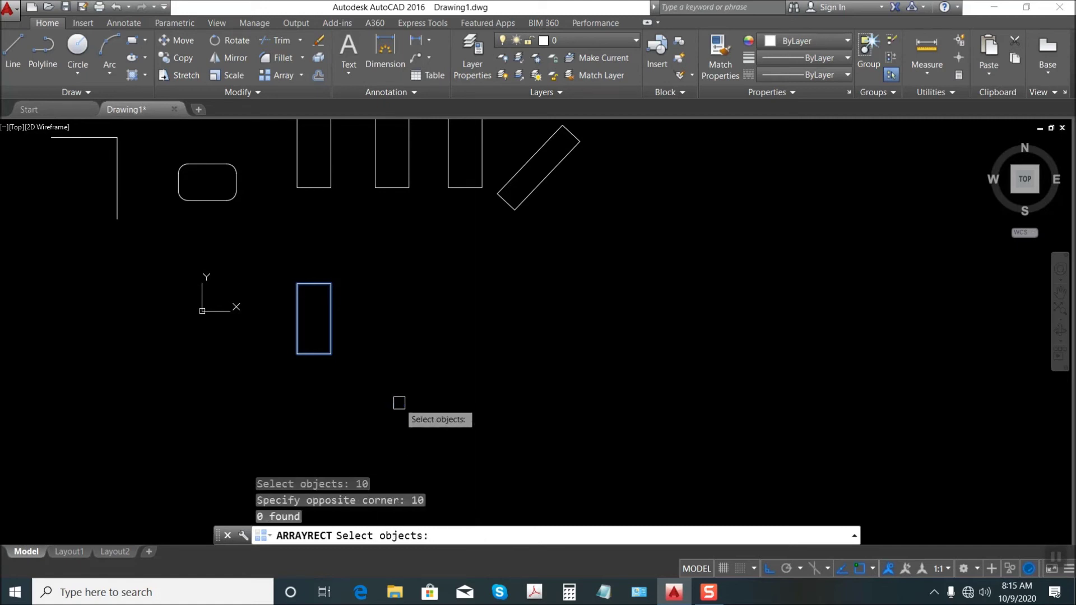
- Create an associative rectangular array of the separate rectangle below the others, with 4 columns and 3 rows
click(318, 354)
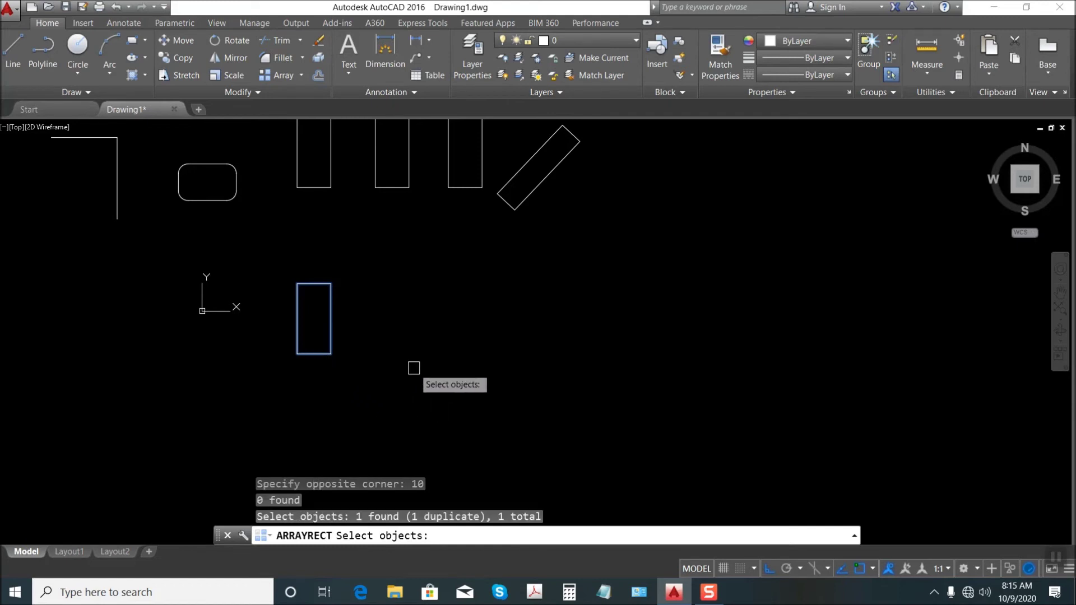
key(Return)
scroll(406, 192, down, 2)
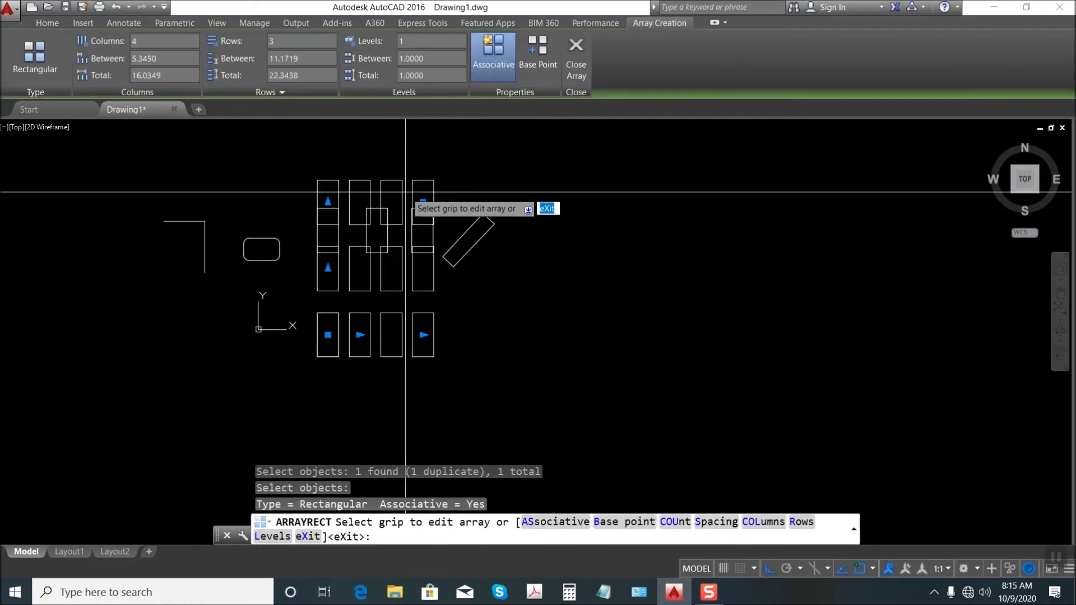
scroll(422, 269, up, 2)
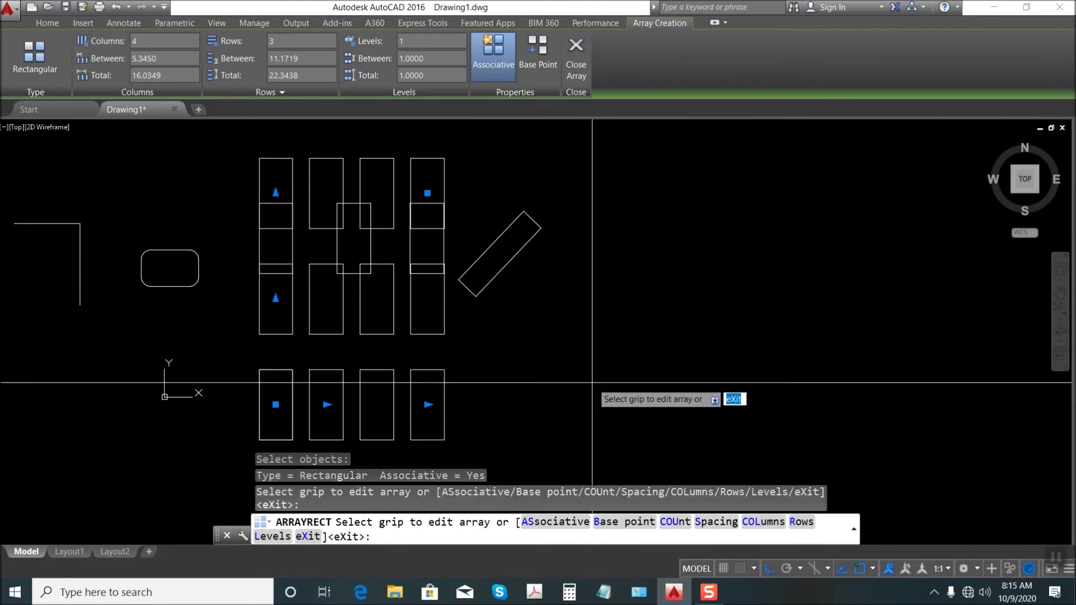
key(Escape)
key(Escape)
key(Escape)
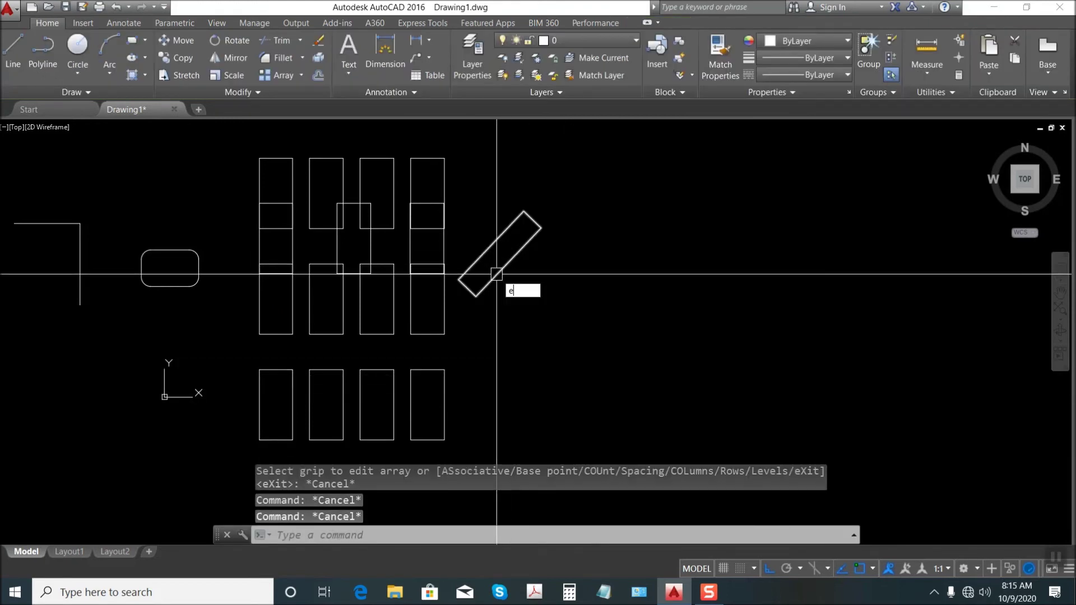
- Erase the rotated rectangle and the older single rectangles that overlap the array
text(e)
key(Return)
click(497, 274)
key(Return)
key(Return)
click(416, 240)
click(309, 251)
key(Return)
key(Return)
click(274, 204)
key(Return)
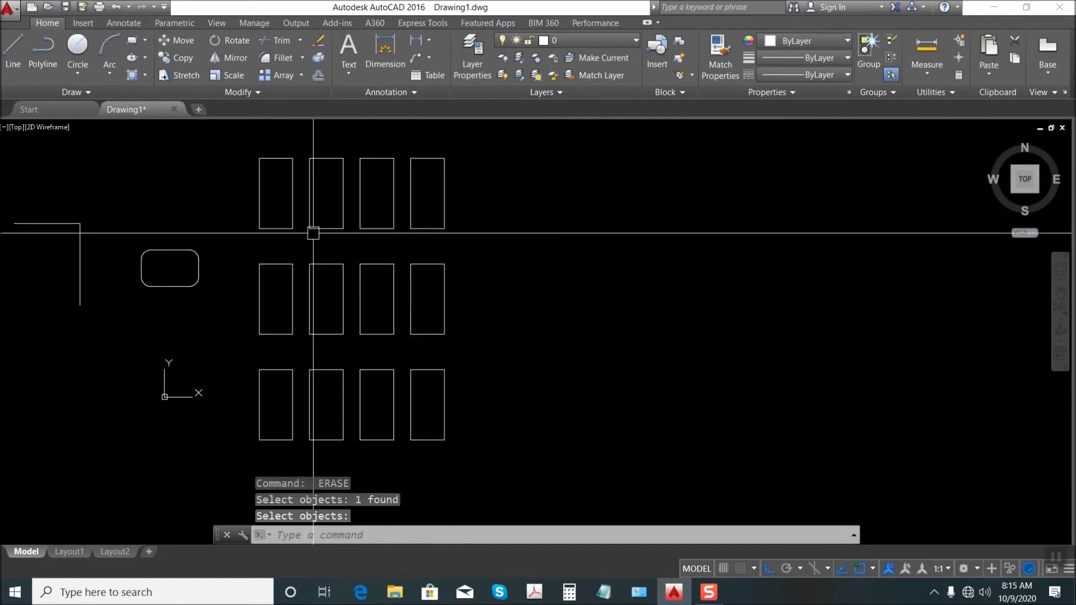
- Select the rectangular array to examine it as one object, and clear the selection
scroll(408, 233, down, 3)
click(404, 247)
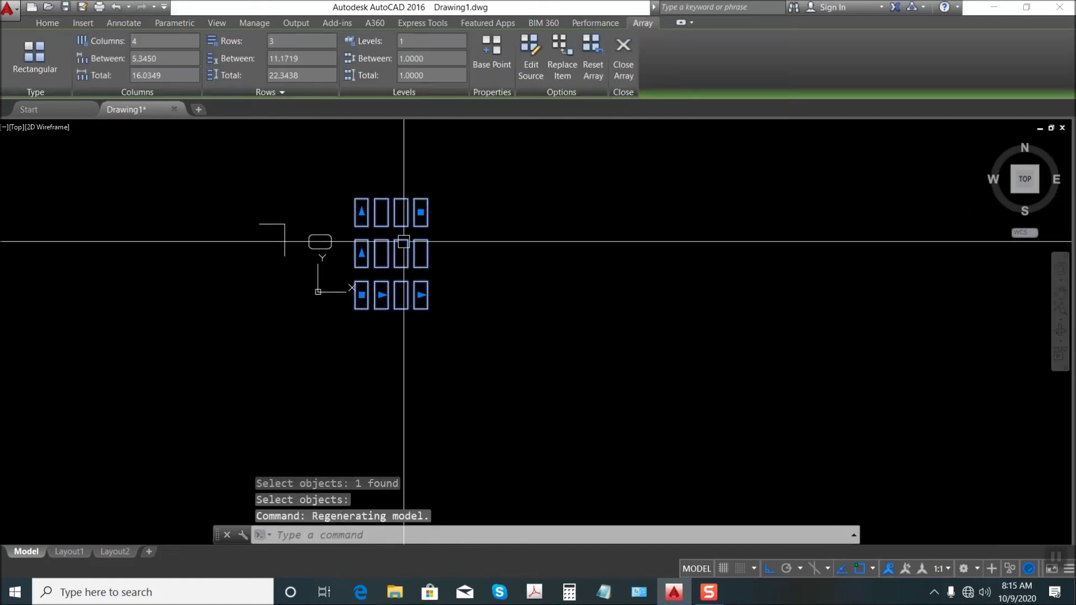
scroll(414, 227, up, 3)
key(Escape)
key(Escape)
key(Escape)
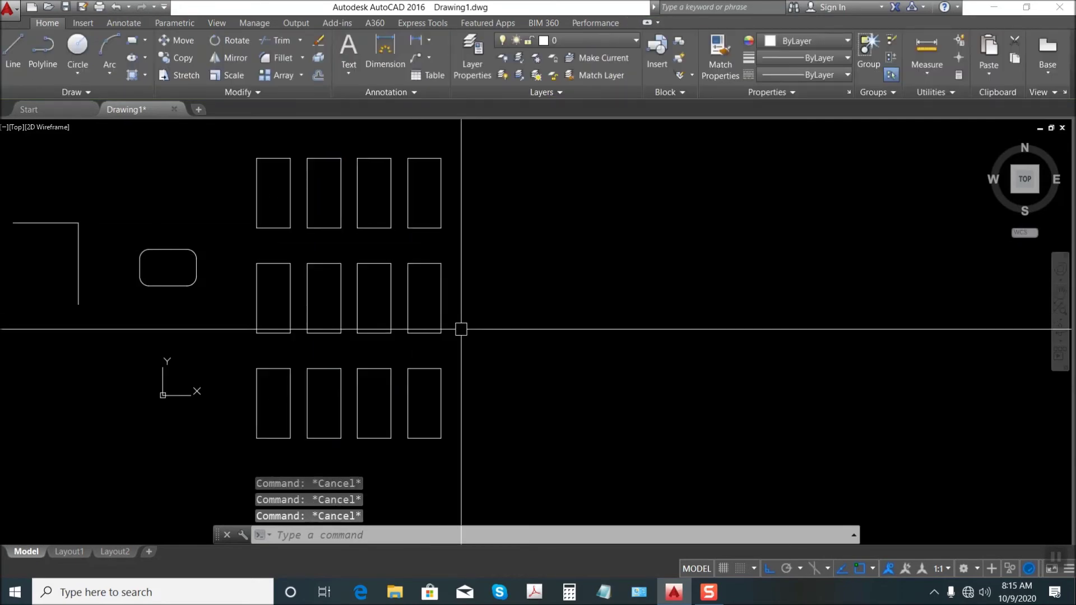
click(434, 332)
scroll(397, 260, down, 2)
key(Escape)
key(Escape)
- Draw a small, nearly square rectangle in the empty area to the right of the array
text(rec)
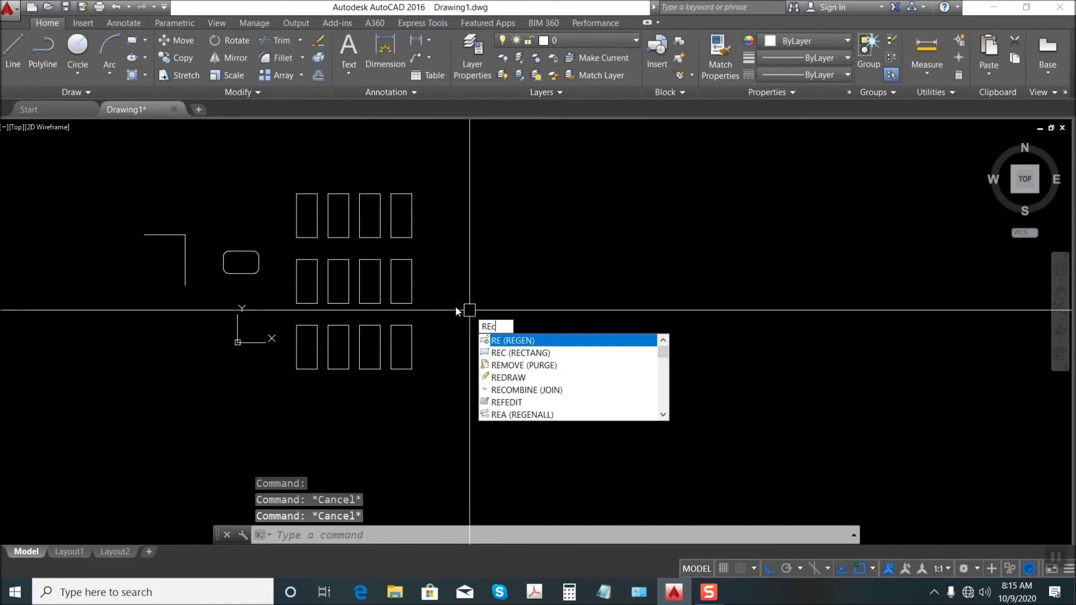
key(Return)
click(490, 239)
click(524, 275)
key(Return)
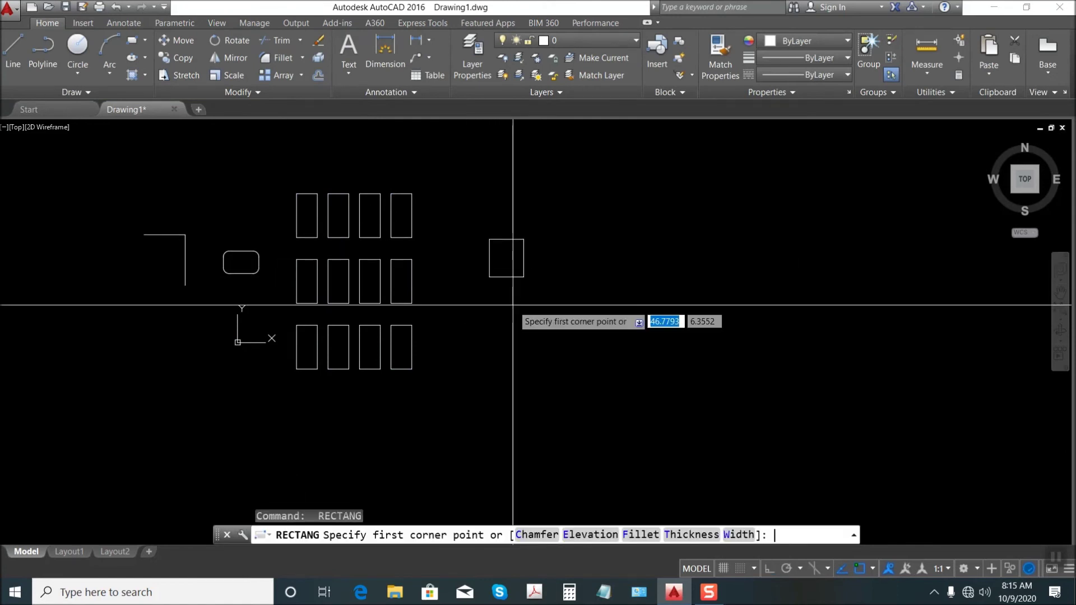
key(Escape)
key(Escape)
key(Escape)
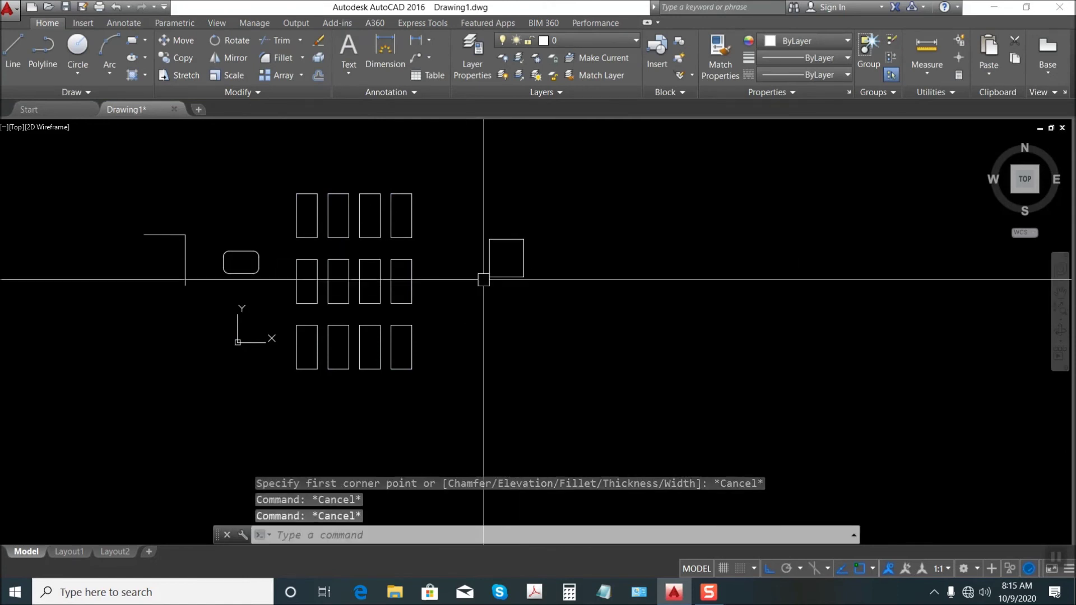
- Array the new rectangle rectangularly in 4 columns and 5 rows, with a distance of 5 between rows
click(291, 78)
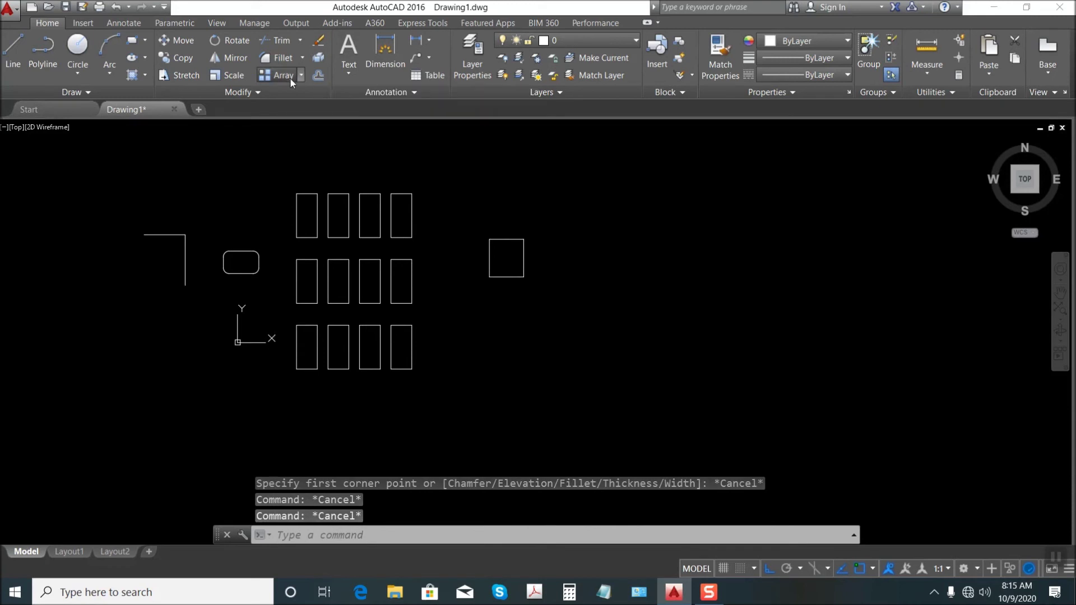
click(509, 275)
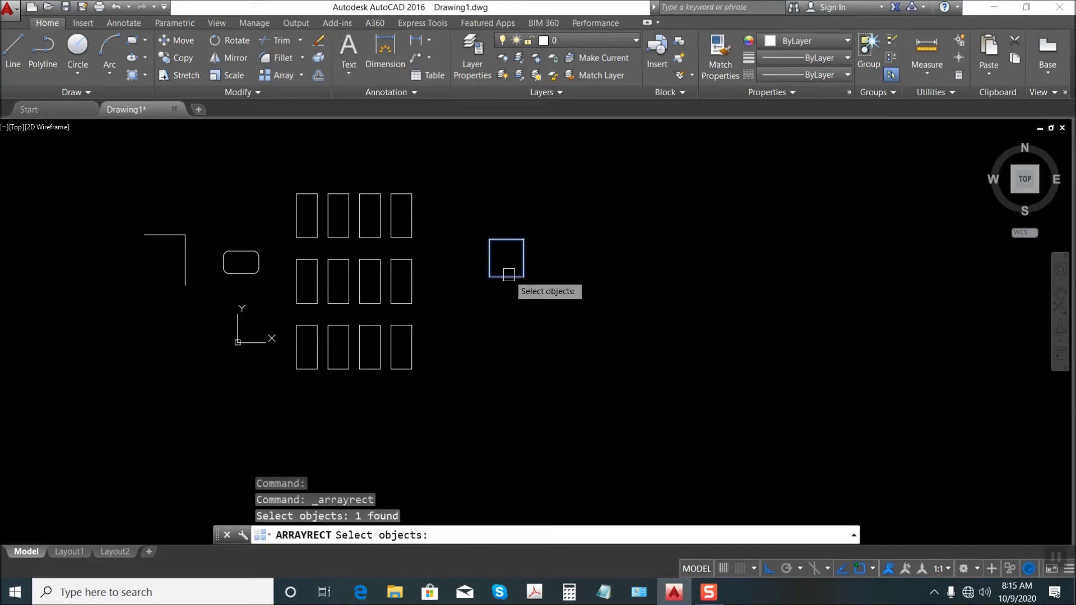
key(Return)
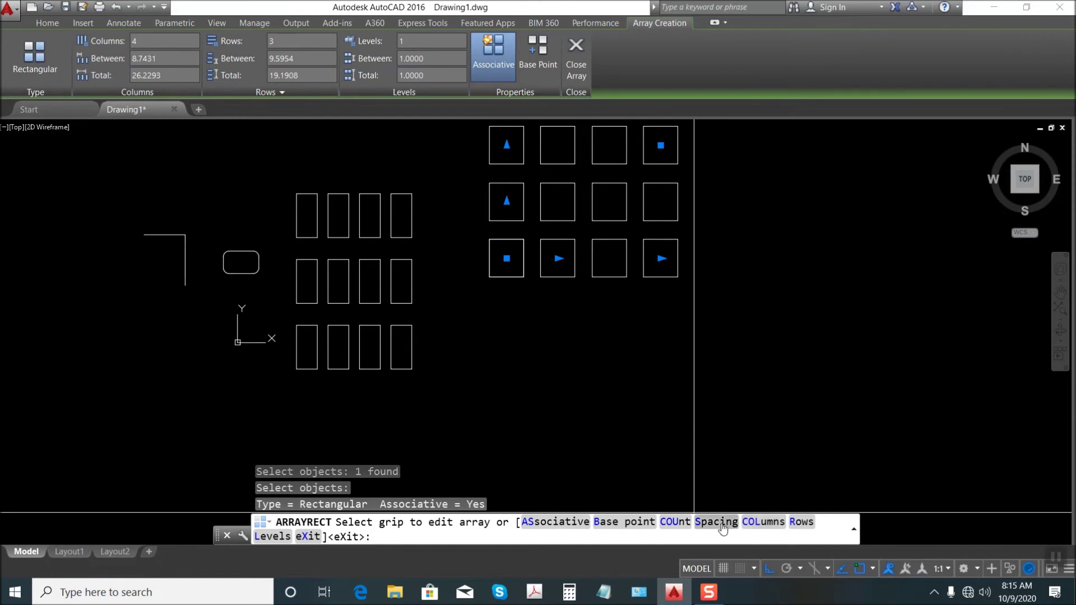
click(800, 523)
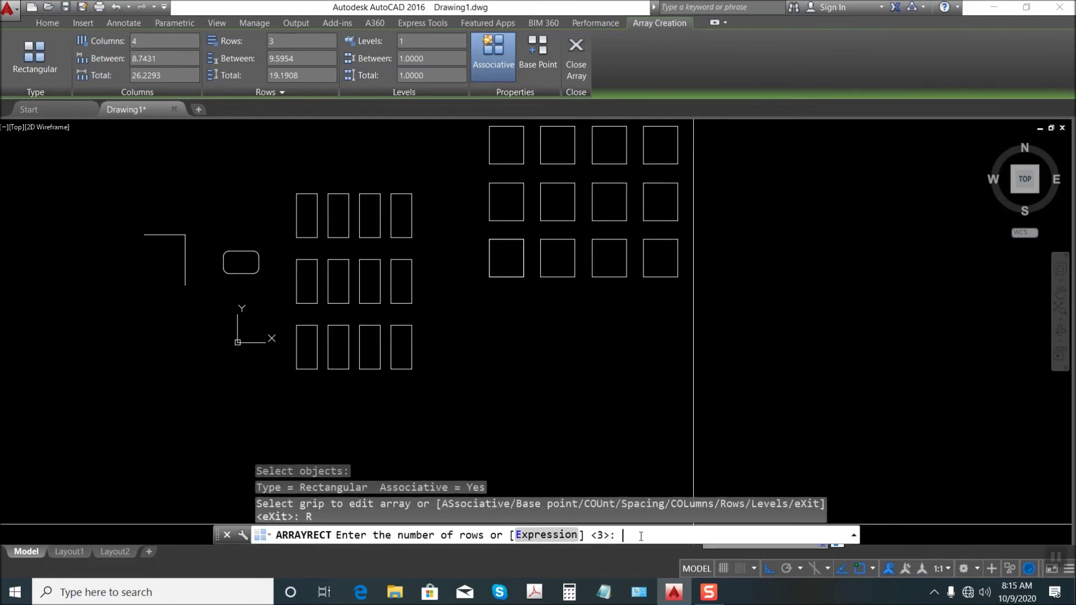
key(Return)
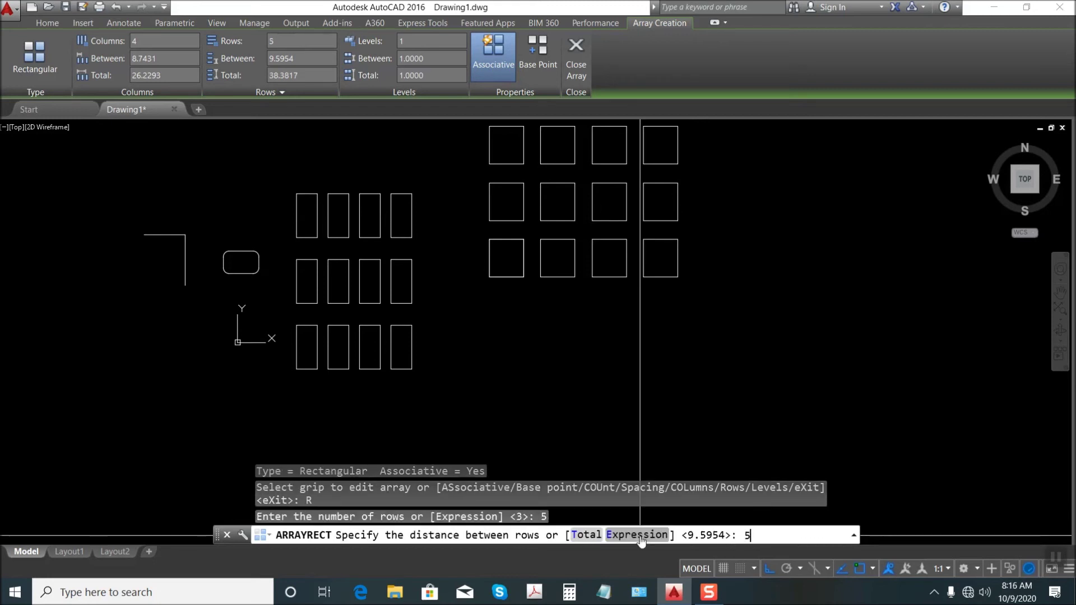
text(5)
key(Return)
scroll(359, 336, down, 2)
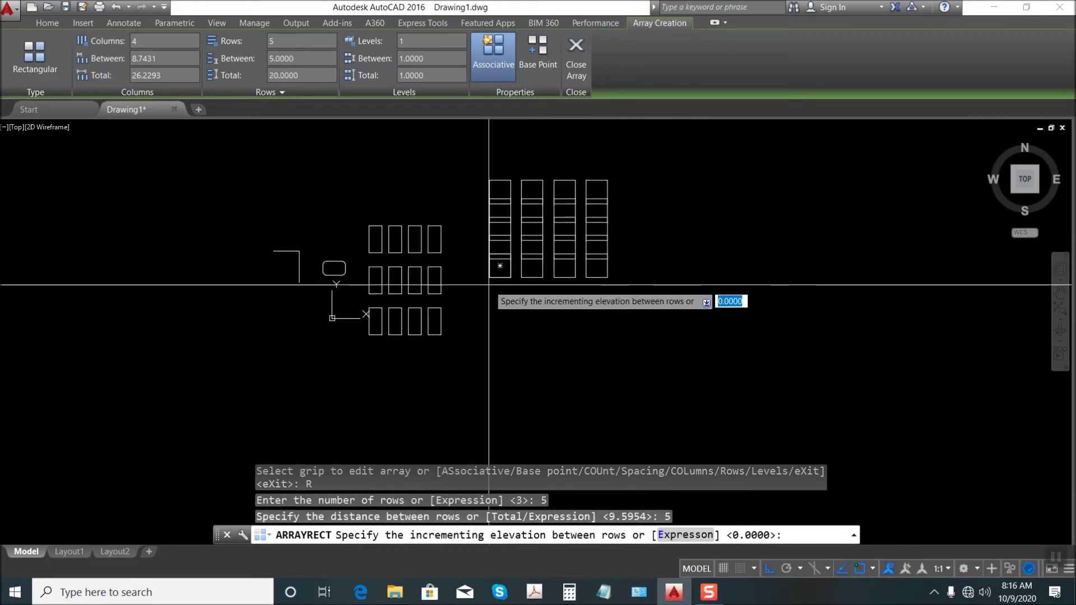
scroll(465, 228, up, 2)
key(Escape)
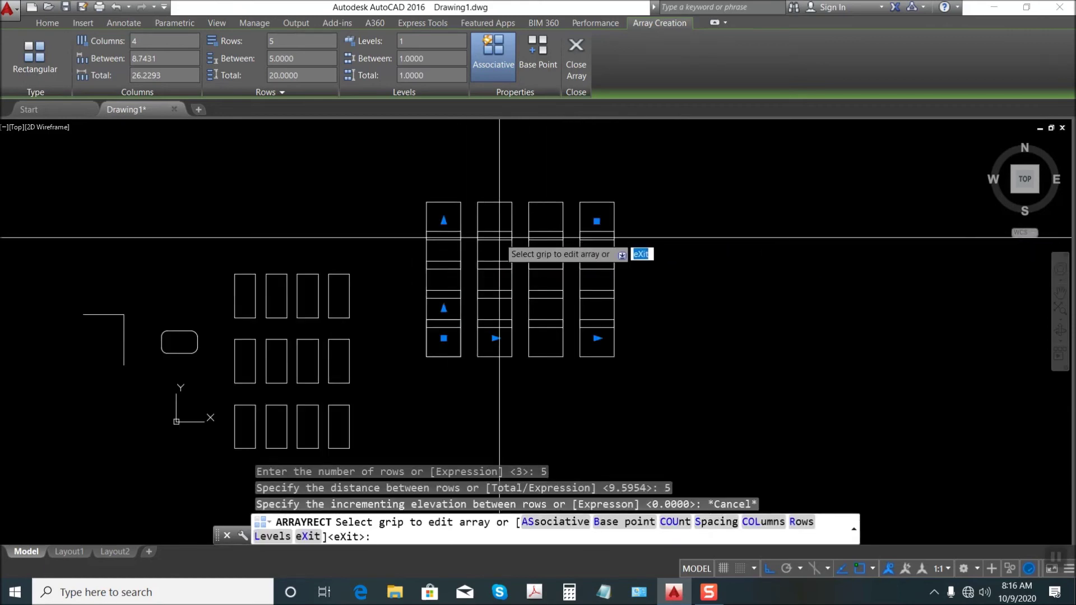
key(Escape)
click(447, 203)
key(Escape)
key(Escape)
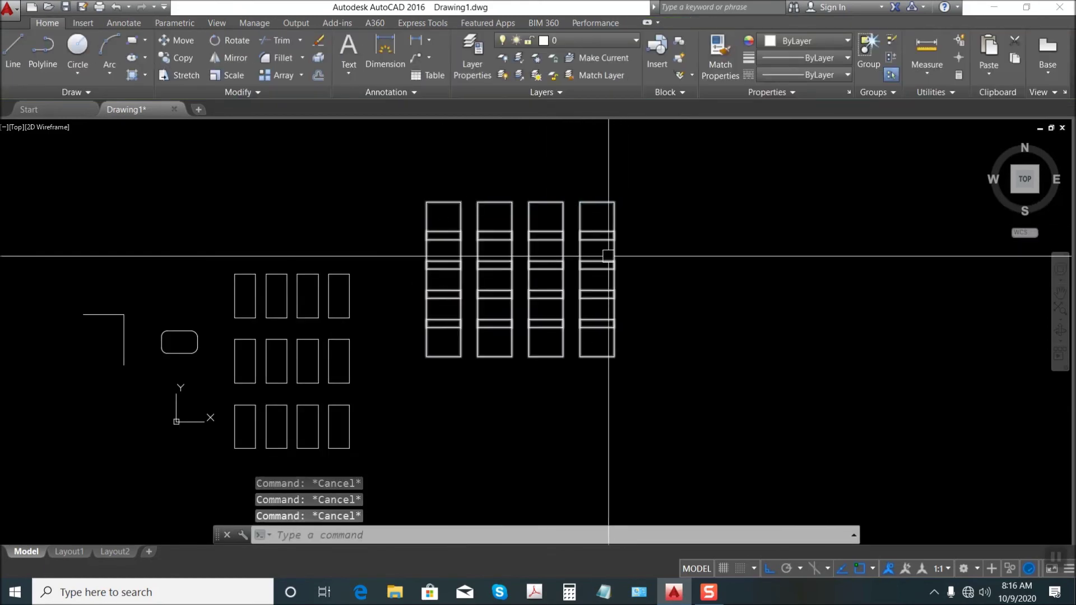
- Move the five-row array horizontally to the right, farther away from the first array
text(m)
key(Return)
click(582, 277)
key(Return)
click(494, 357)
click(774, 356)
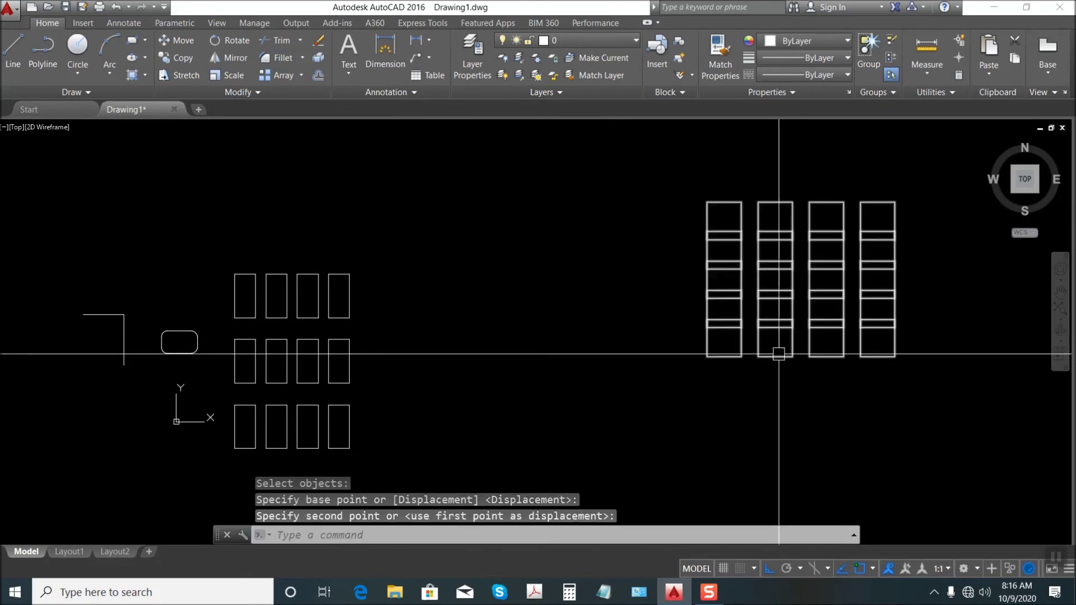
middle_drag(766, 357, 569, 355)
key(Escape)
key(Escape)
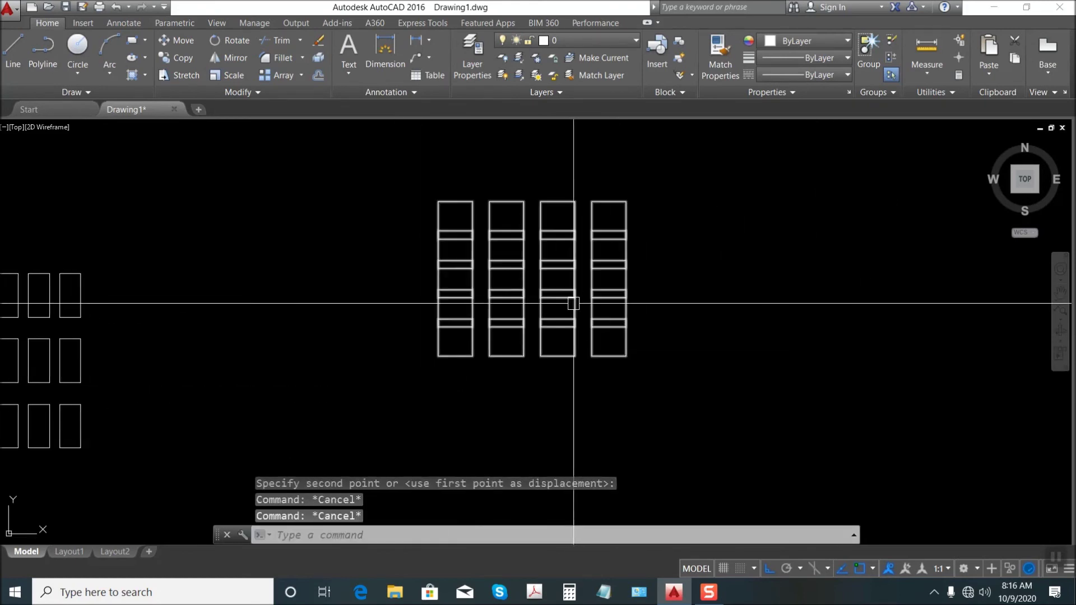
click(569, 305)
scroll(519, 372, down, 2)
key(Escape)
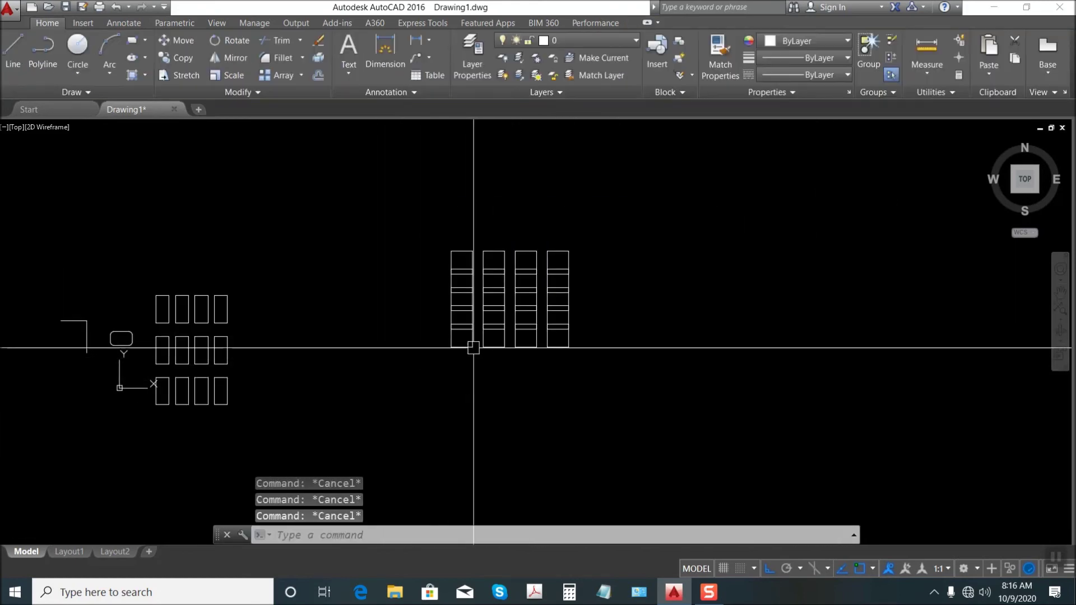
key(Delete)
key(Escape)
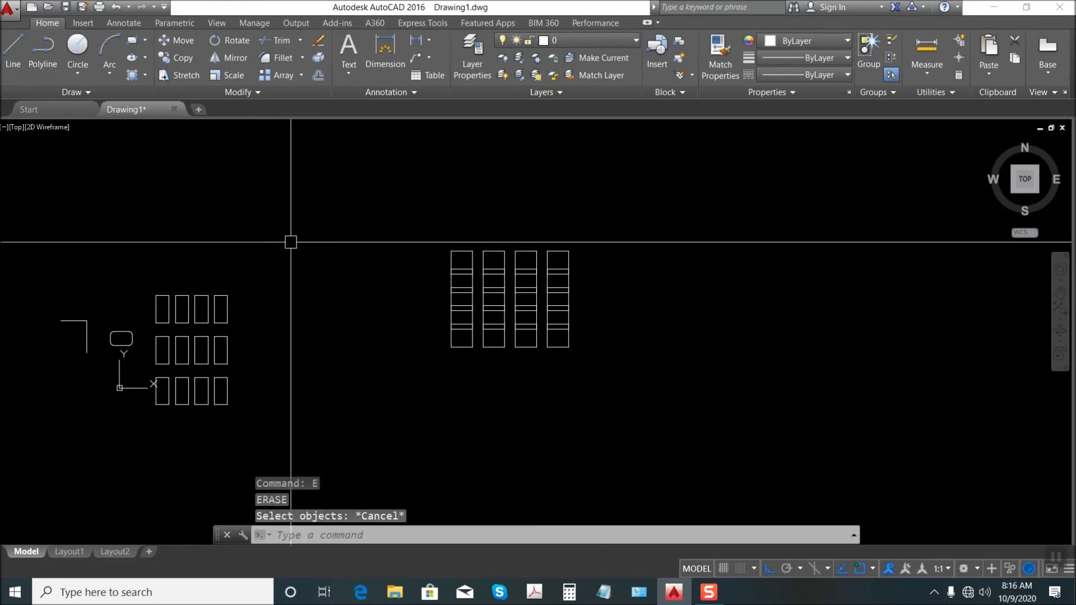
- Erase the five-row array with the Erase command
click(318, 41)
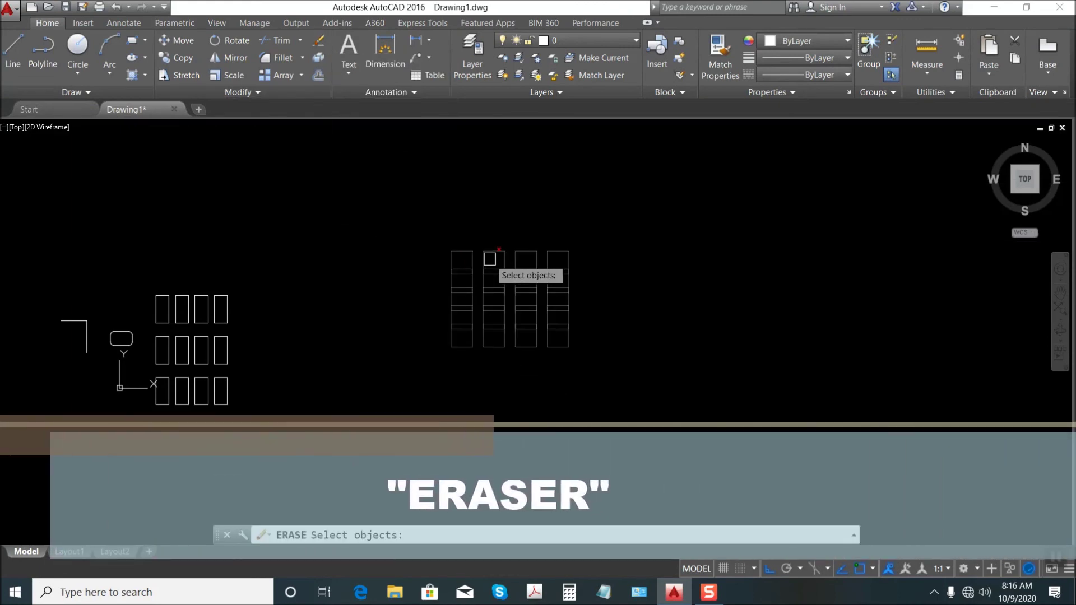
click(502, 247)
key(Return)
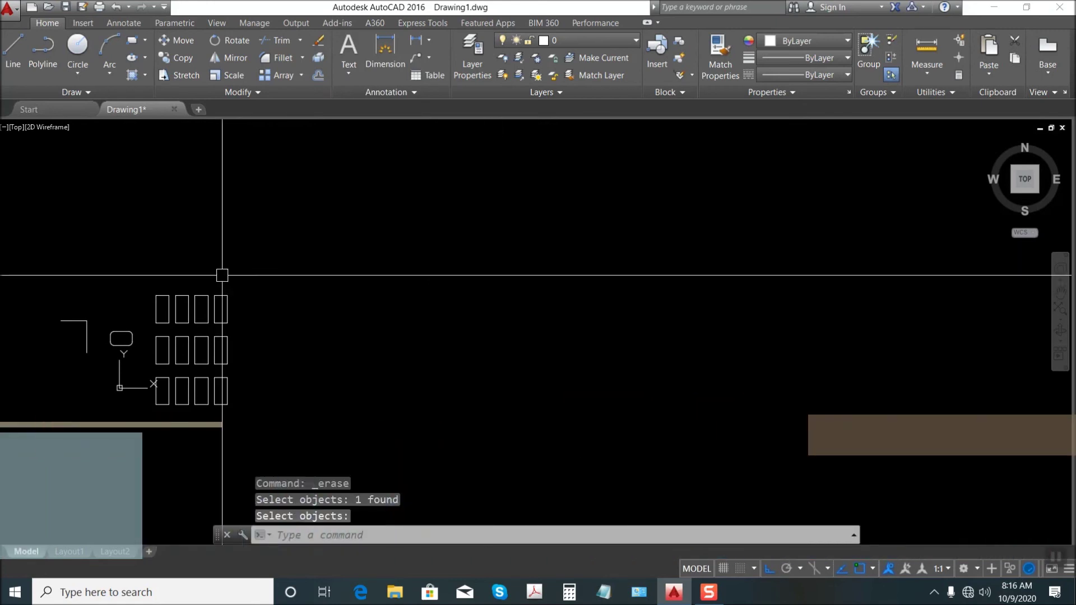
- Erase the remaining three-row array of rectangles with the Erase command
middle_drag(208, 304, 477, 189)
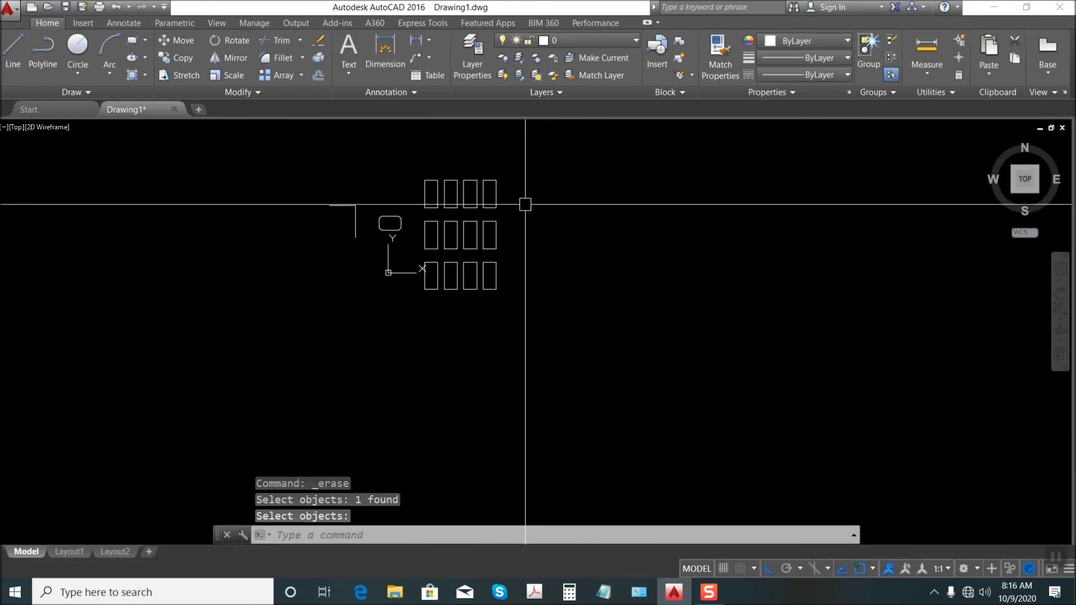
middle_drag(502, 262, 458, 298)
key(Escape)
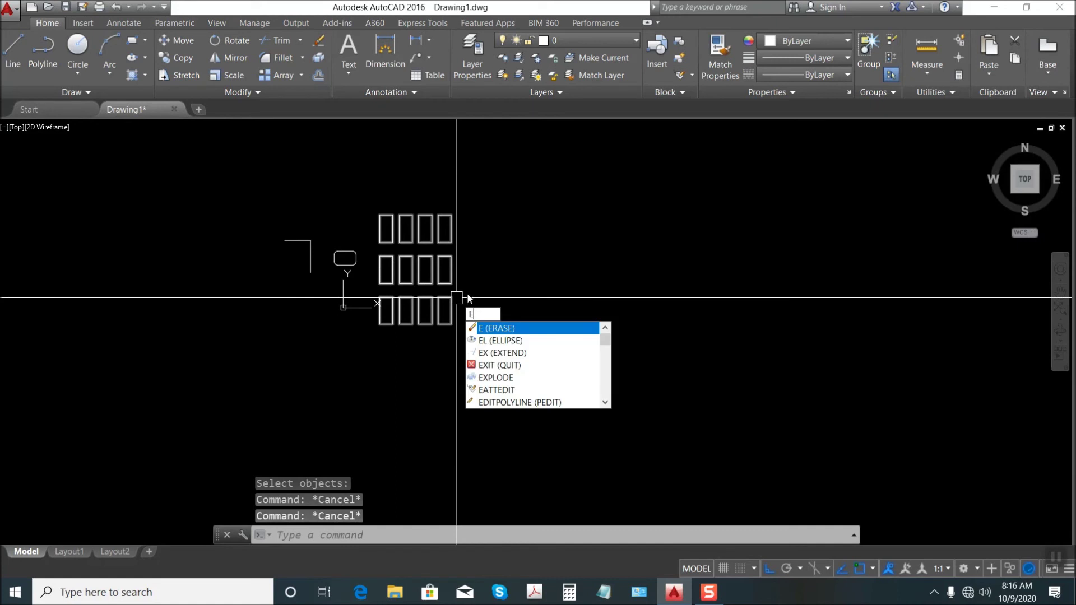
key(Return)
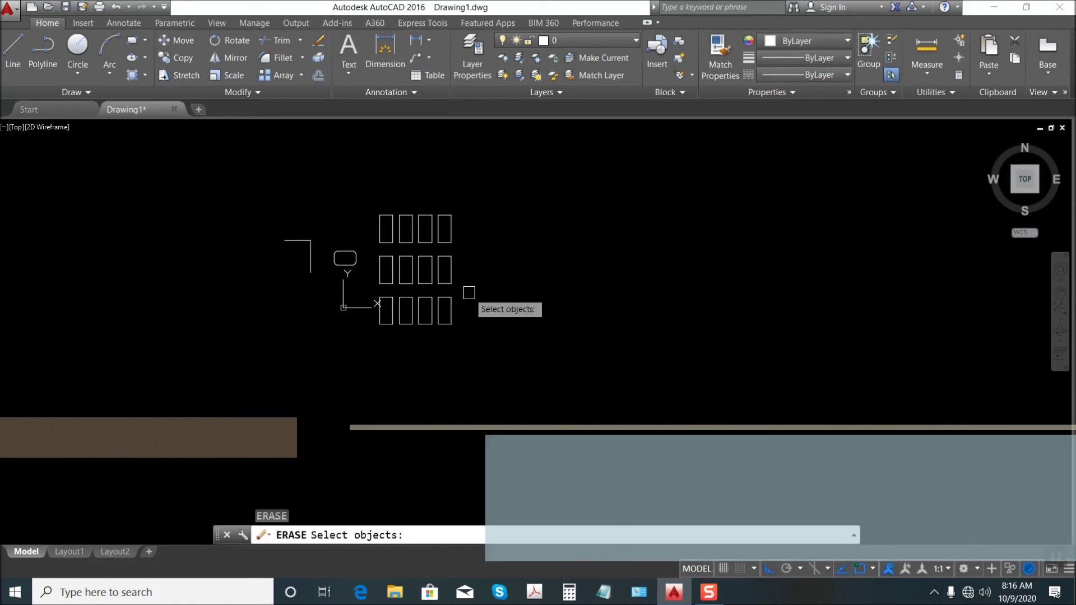
click(441, 216)
key(Return)
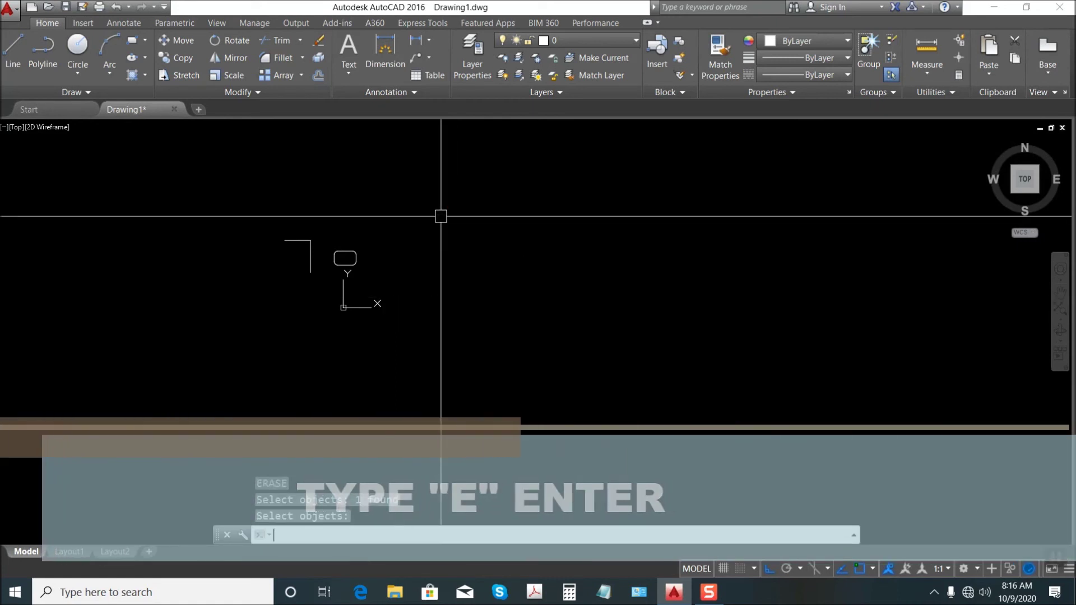
key(Escape)
key(Escape)
key(Escape)
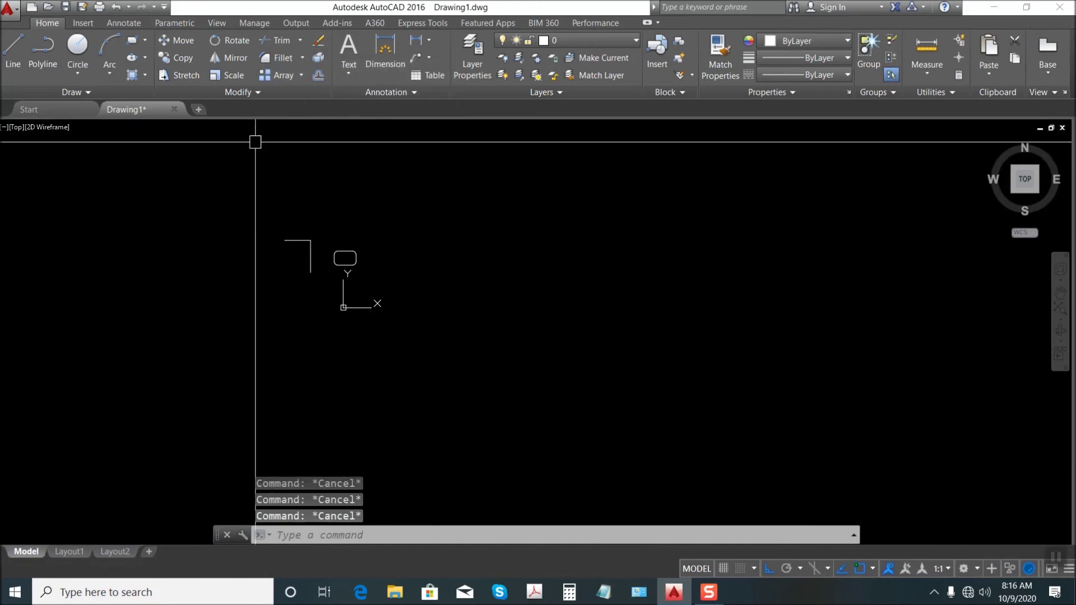
- Draw a rectangle in the empty area to the right of the rounded rectangle
click(318, 74)
scroll(344, 265, up, 4)
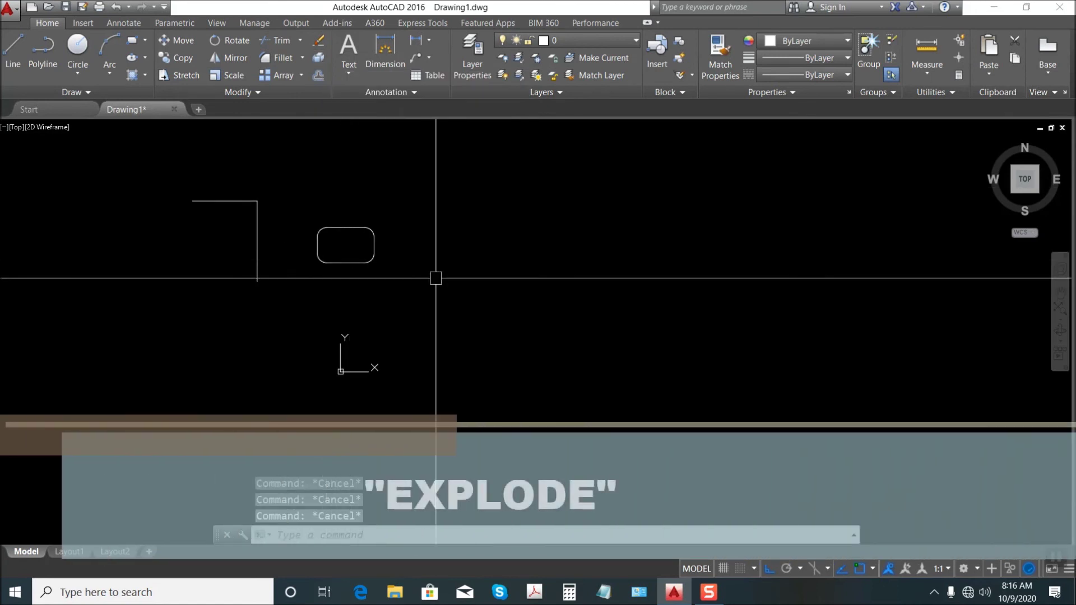
text(rec)
key(Return)
click(511, 259)
click(592, 319)
key(Return)
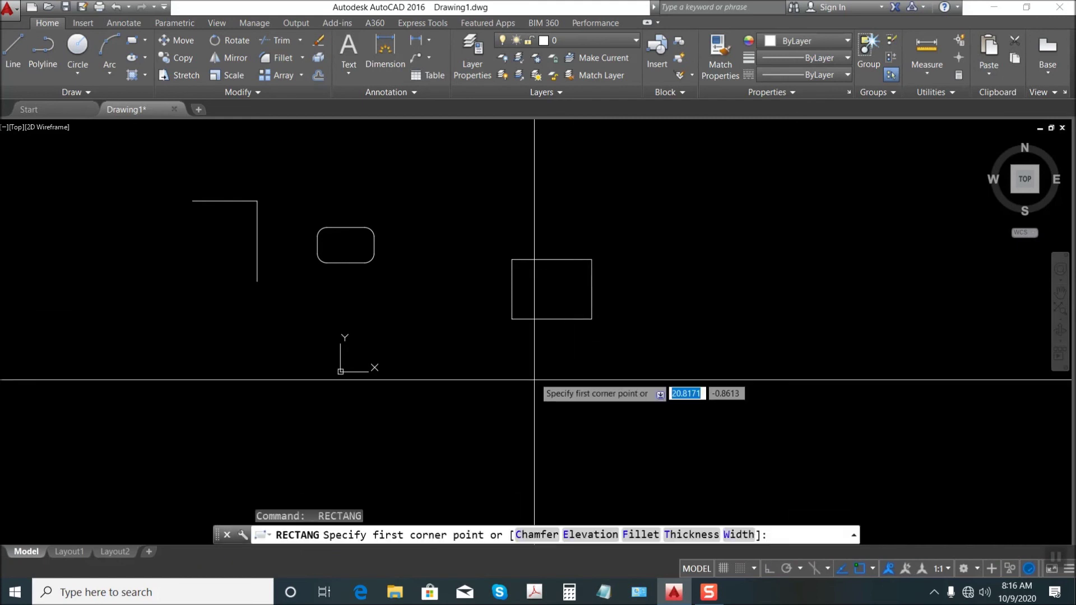
key(Escape)
- Explode the new rectangle into separate lines with the Explode command
click(555, 319)
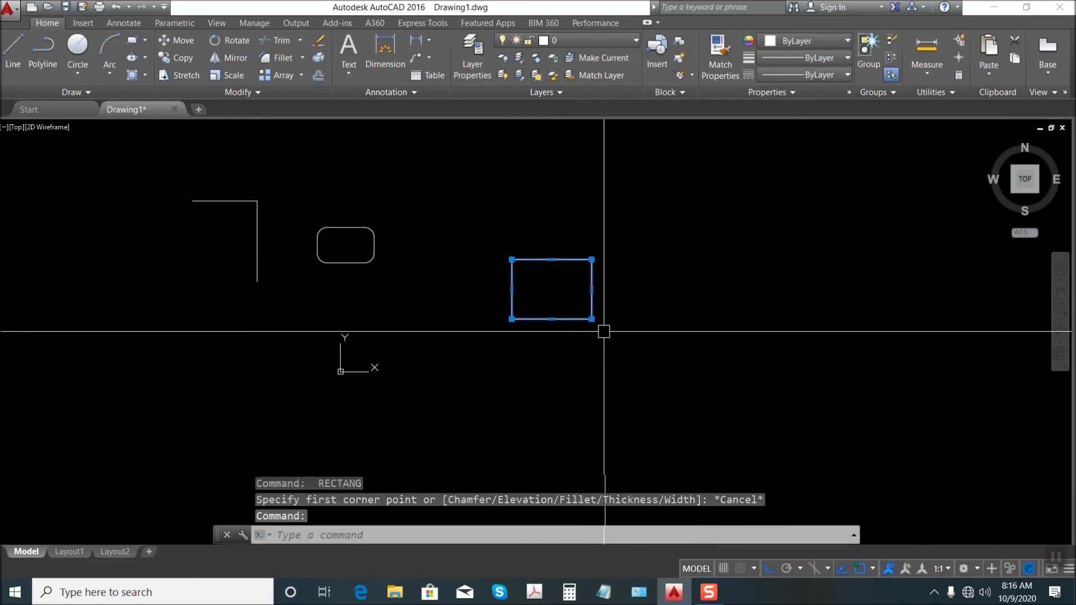
key(Escape)
key(Escape)
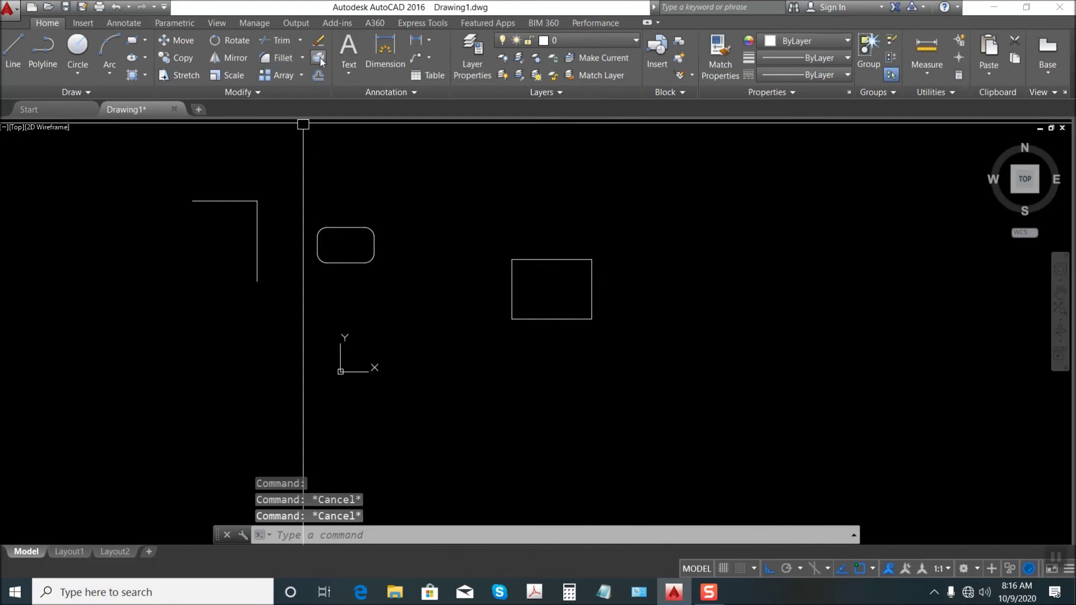
click(319, 58)
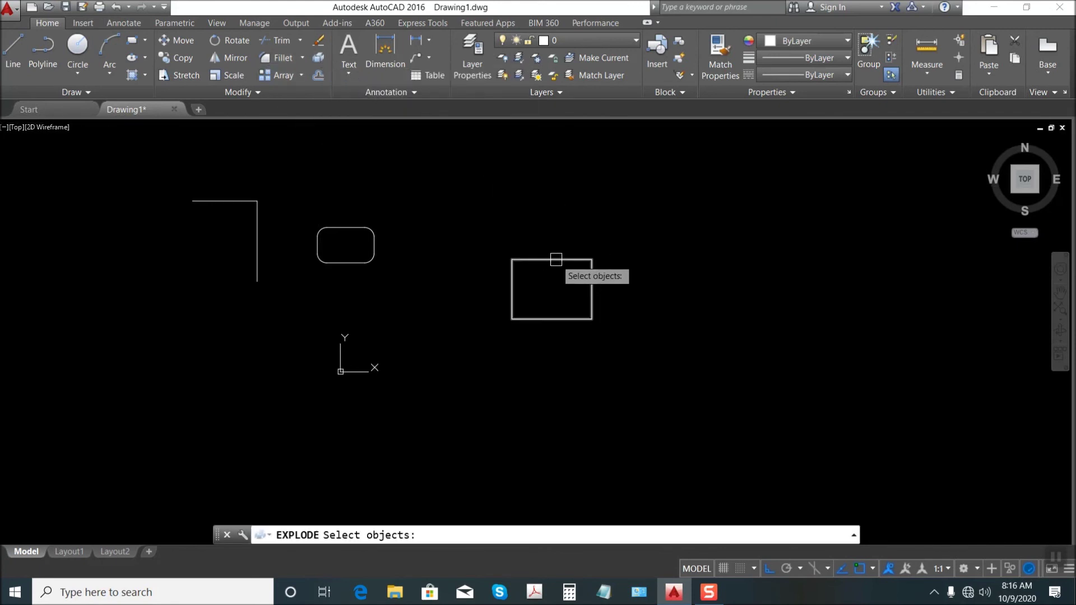
key(Return)
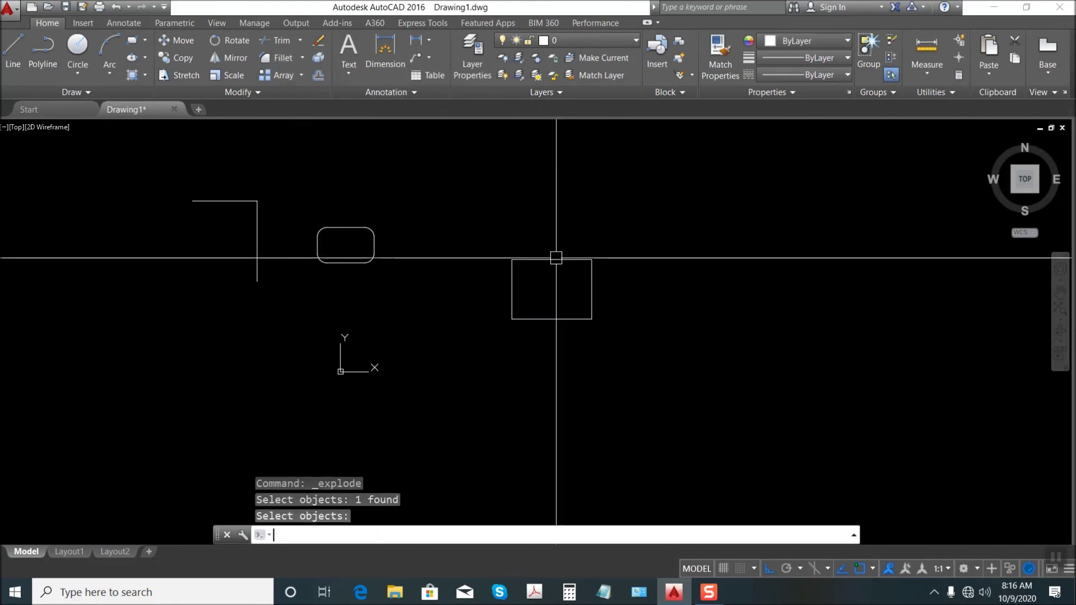
- Select the exploded rectangle's upper, right and left edges one at a time to check that each is a separate object
click(557, 260)
key(Escape)
click(592, 305)
key(Escape)
click(511, 293)
key(Escape)
- Draw a second rectangle of similar size directly below the exploded one
middle_drag(547, 365, 460, 302)
key(Return)
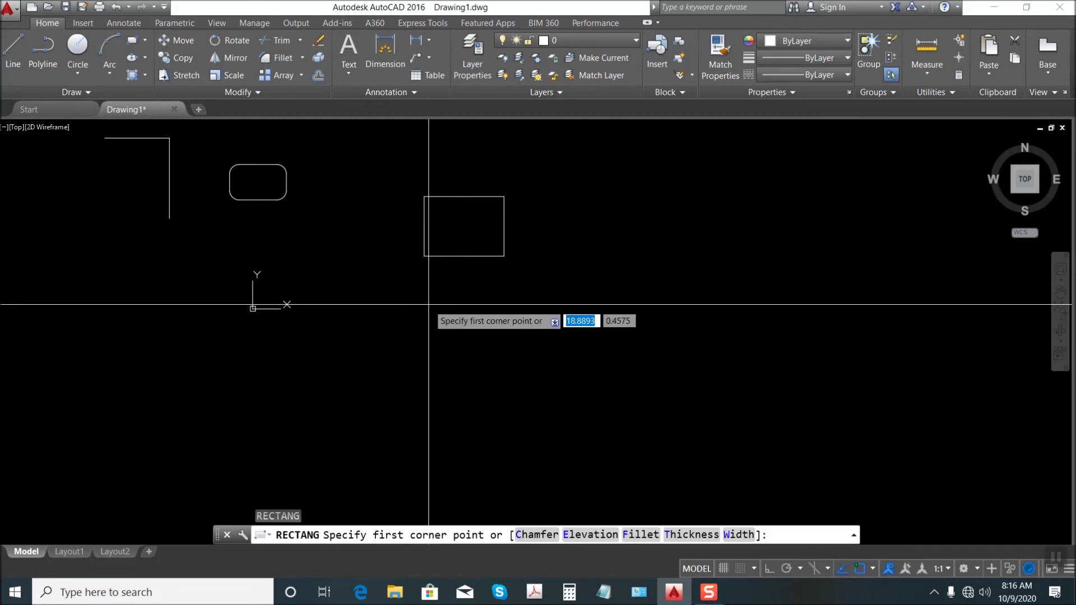
click(427, 304)
click(506, 367)
key(Return)
key(Escape)
key(Escape)
key(Escape)
key(Escape)
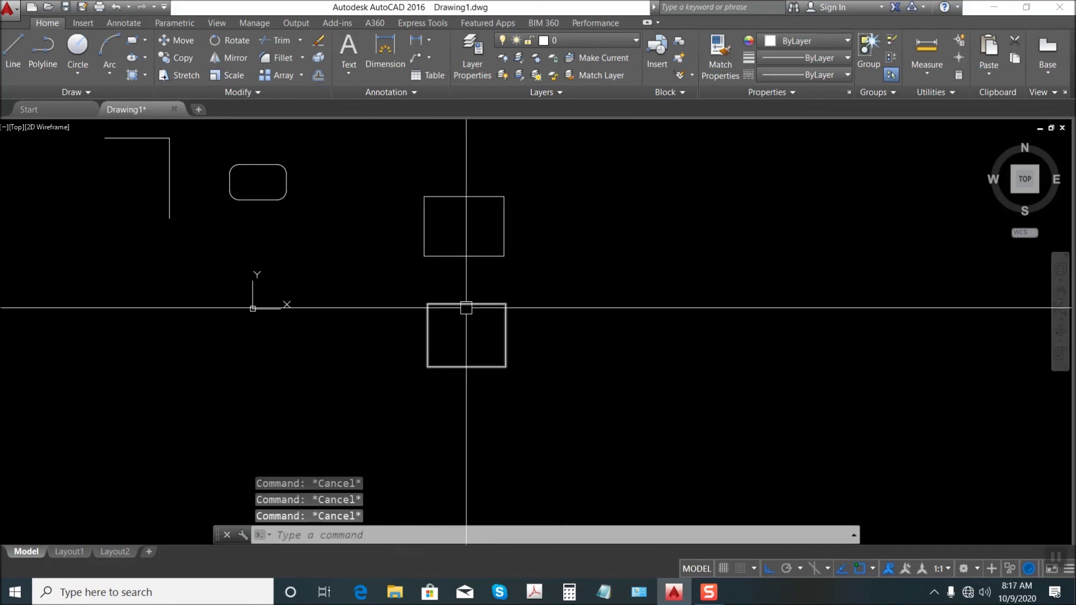
- Explode the lower rectangle into individual lines
text(e)
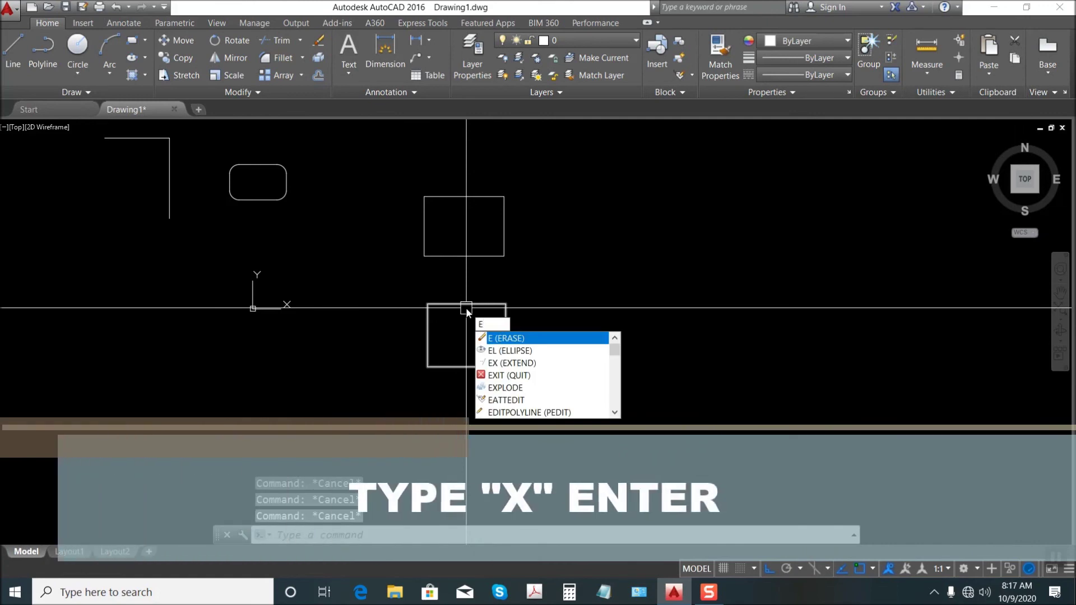
key(Escape)
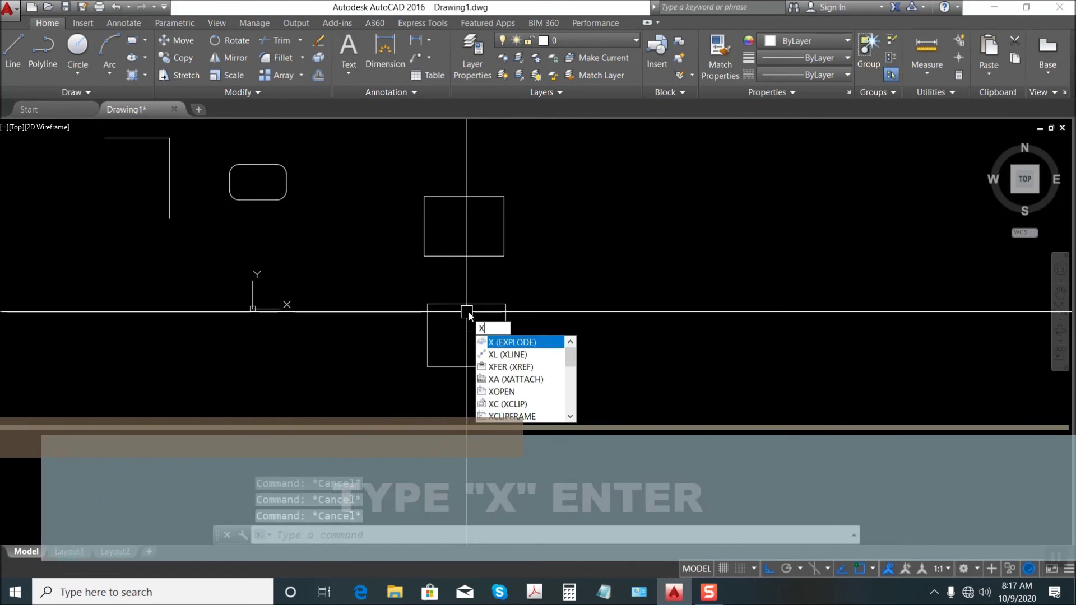
key(Return)
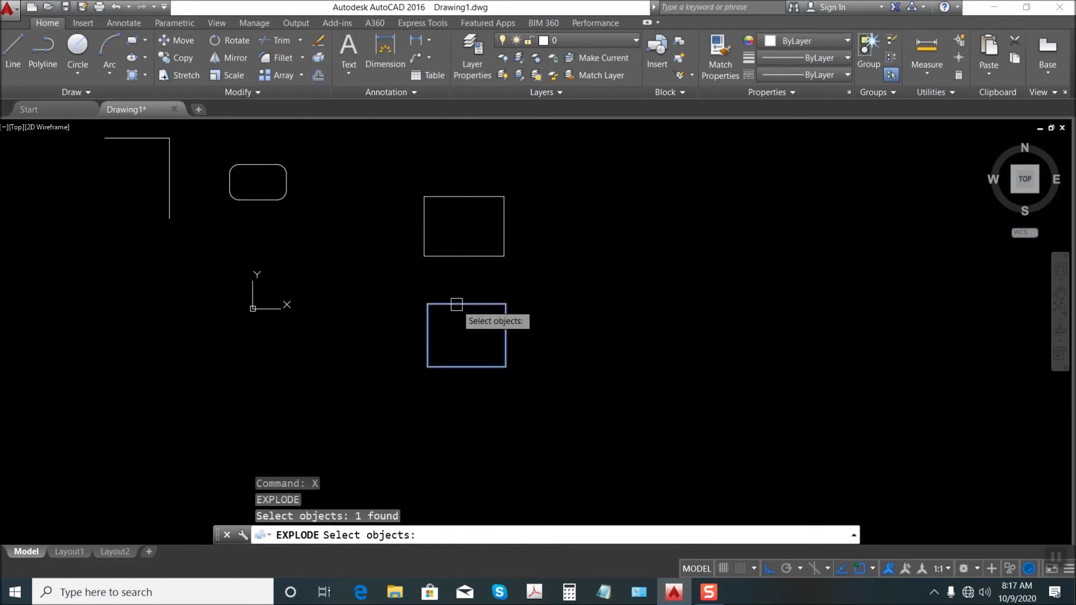
key(Return)
- Select the lower rectangle's upper and lower edges individually to check that they are separate lines
click(457, 305)
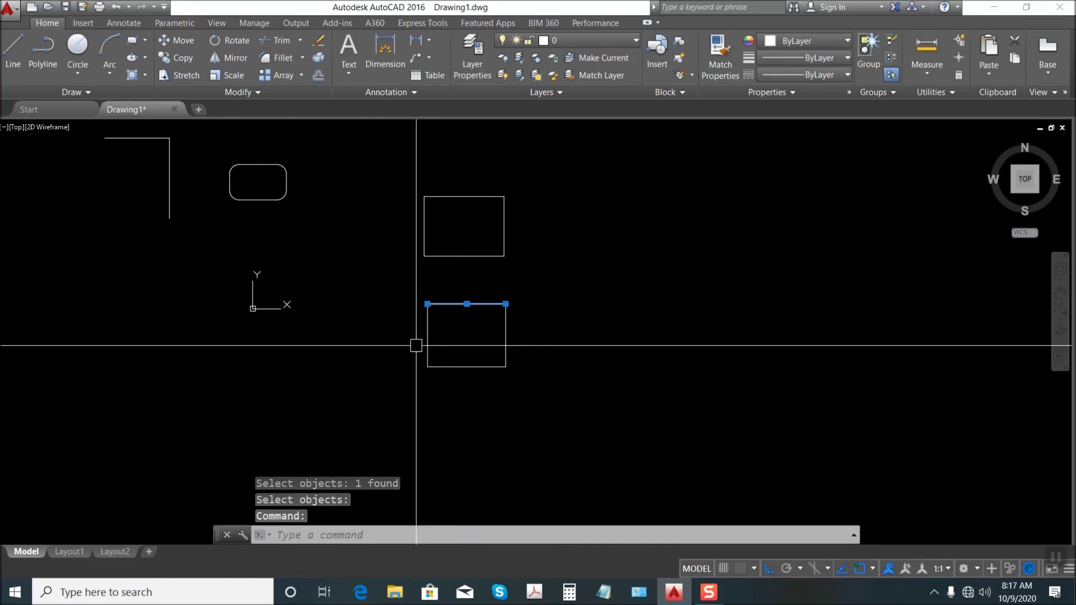
key(Escape)
key(Escape)
click(482, 366)
click(530, 322)
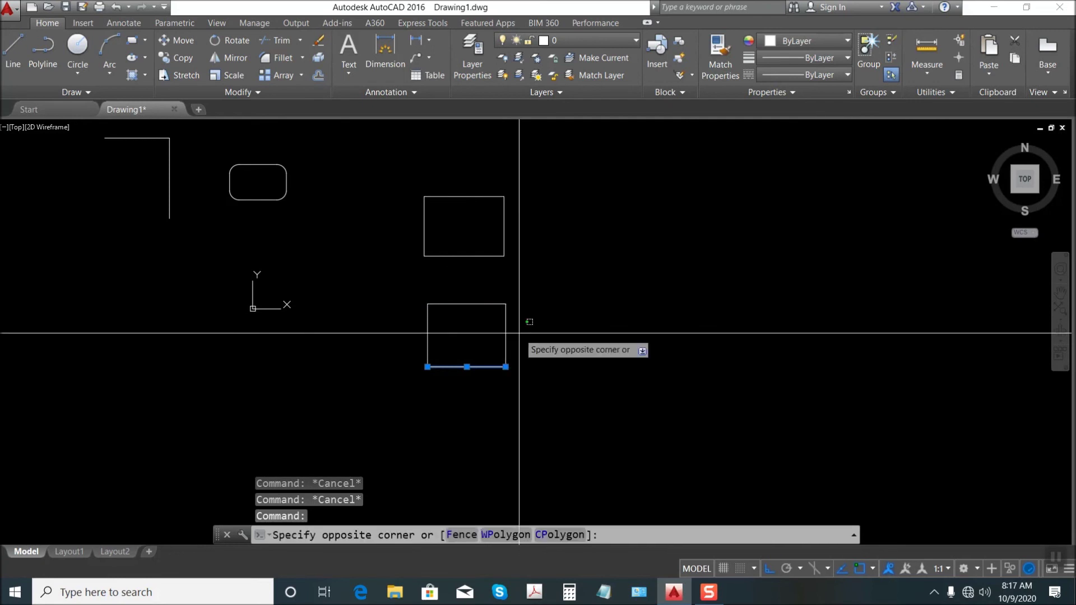
key(Escape)
- Draw a vertical line to the right of the two exploded rectangles
middle_drag(550, 359, 451, 331)
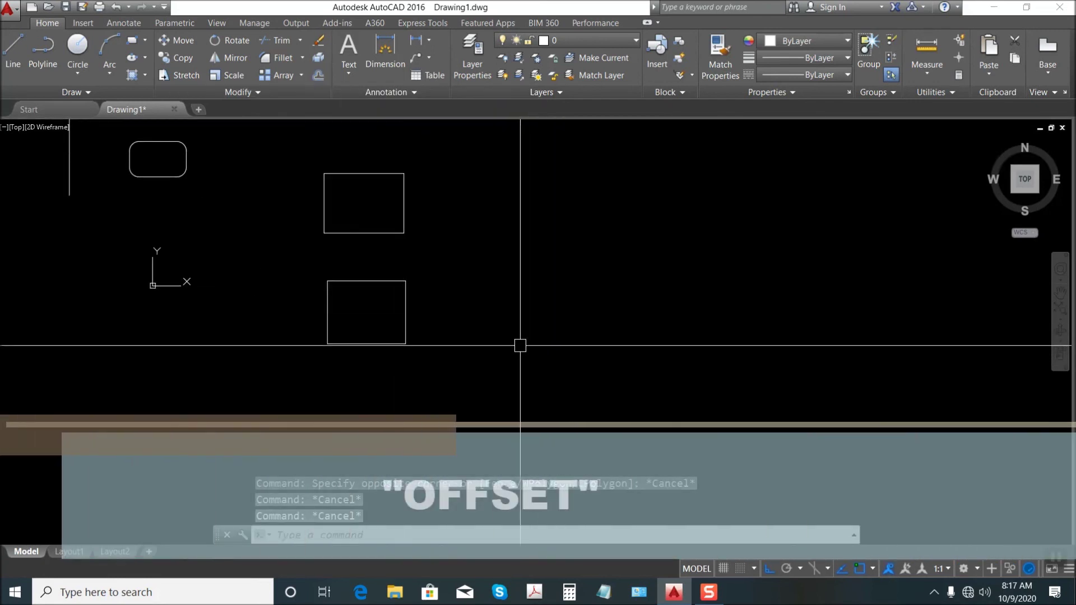
key(Escape)
text(l)
key(Return)
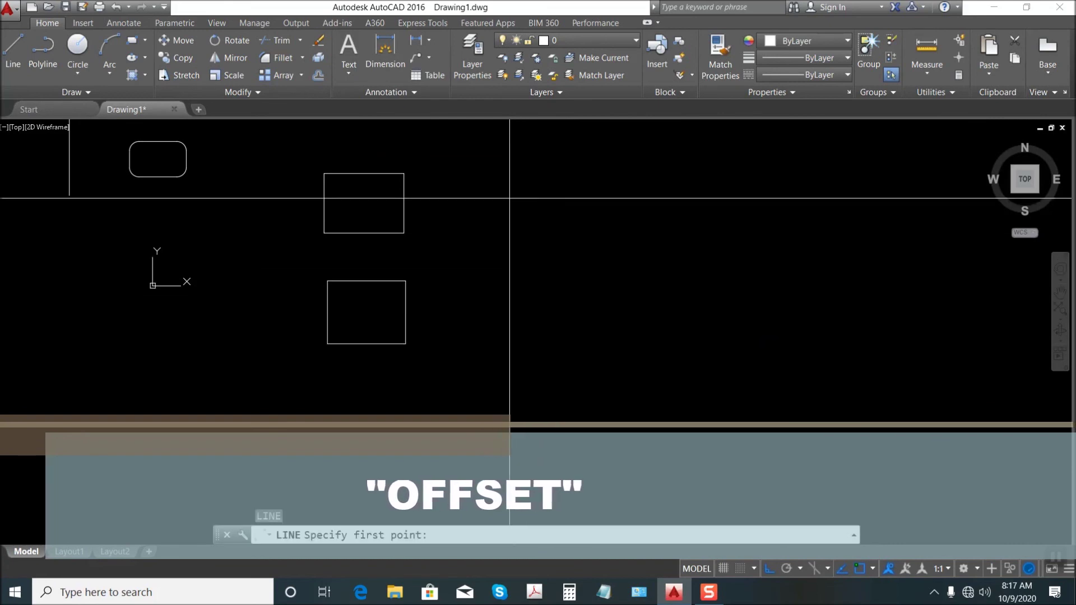
click(510, 198)
click(509, 361)
key(Escape)
key(Escape)
key(Escape)
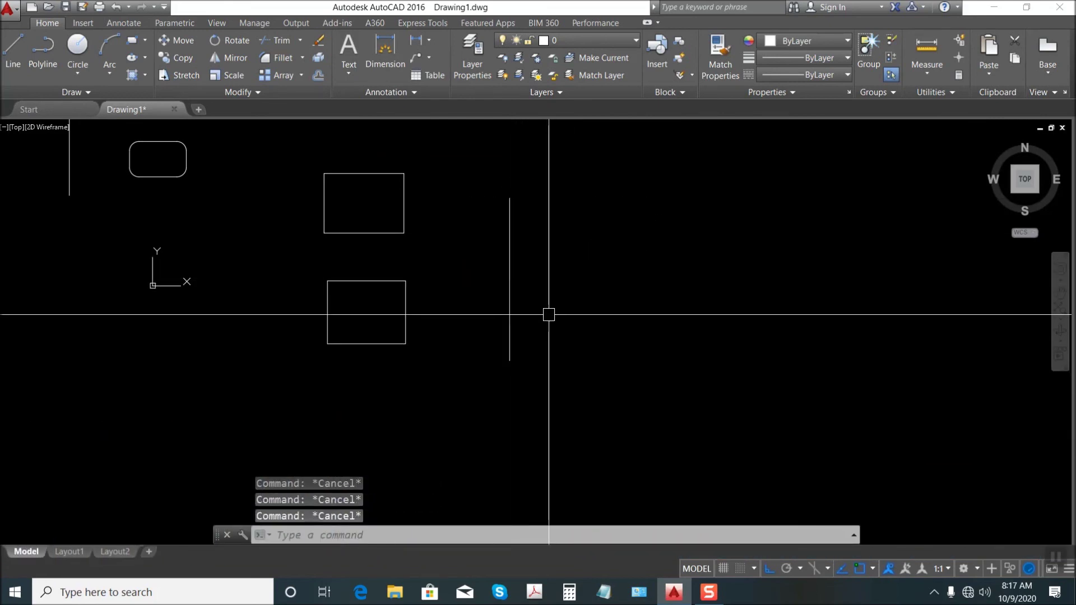
- Offset the vertical line by a distance of 5 to its right side
click(317, 80)
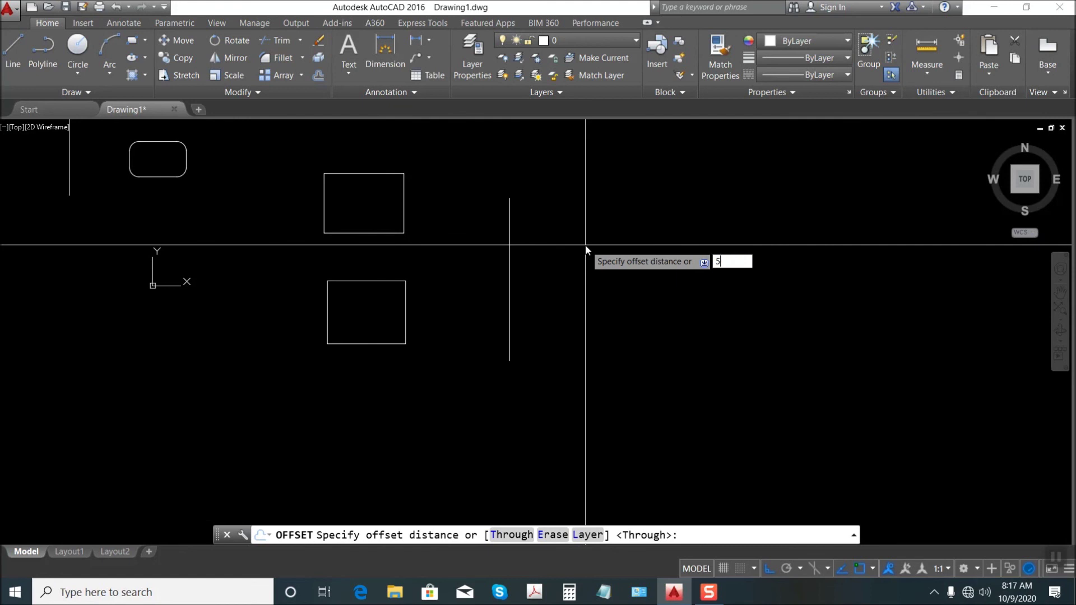
key(Return)
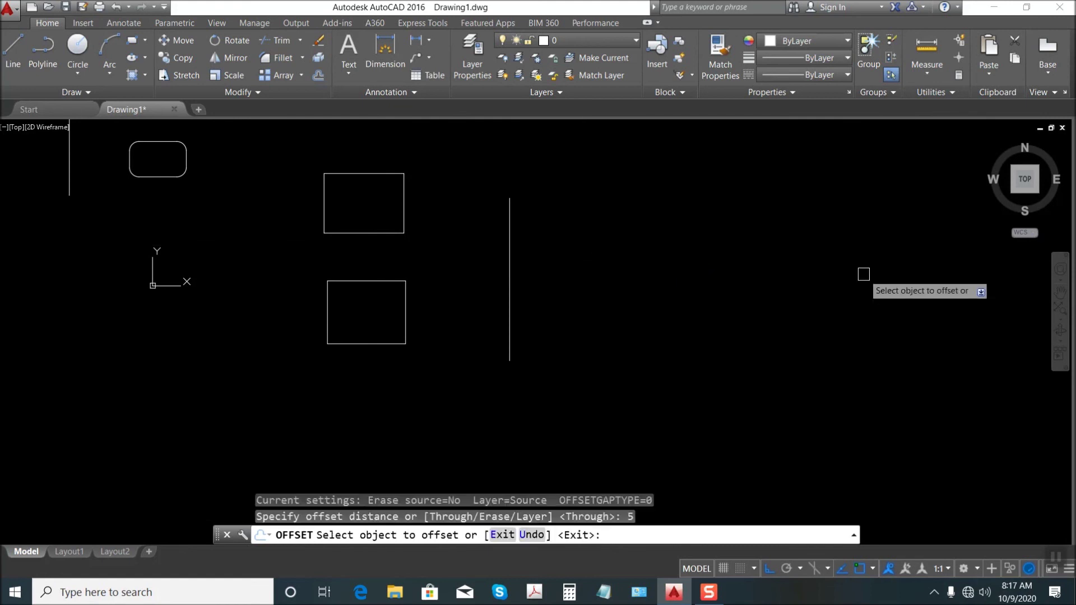
click(509, 260)
click(548, 257)
scroll(538, 211, up, 5)
key(Escape)
scroll(437, 297, down, 2)
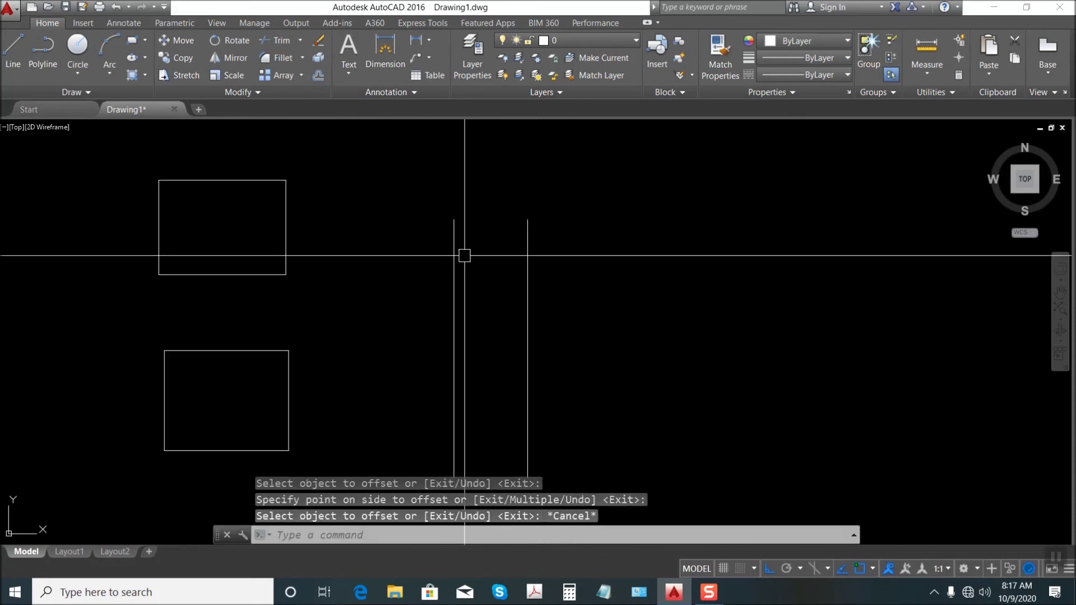
key(Escape)
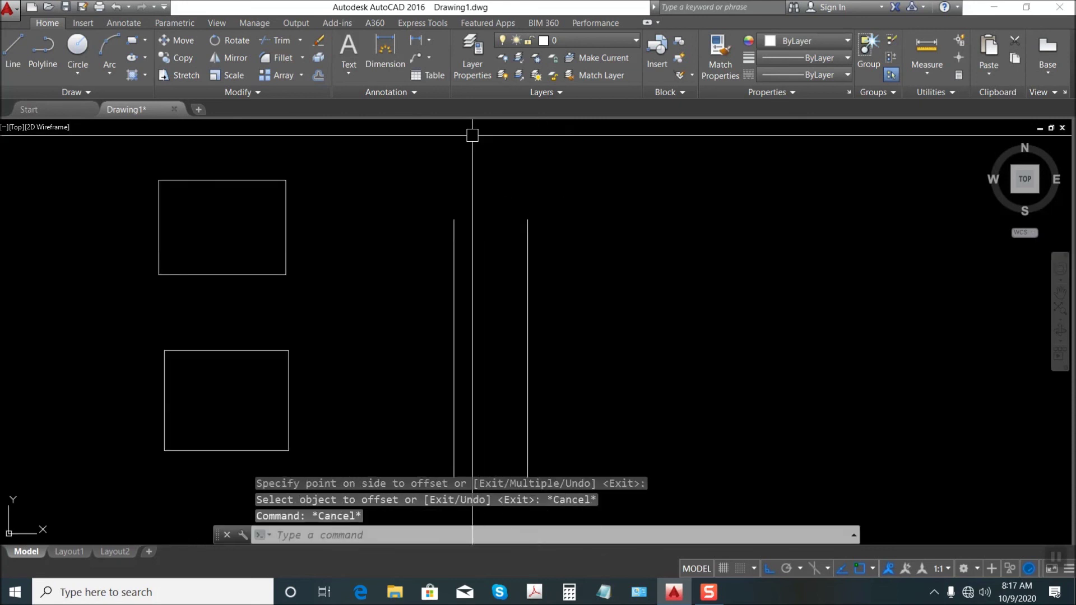
- Dimension the horizontal distance between the upper ends of the first pair of parallel lines, placing the dimension just above them
click(391, 48)
click(454, 220)
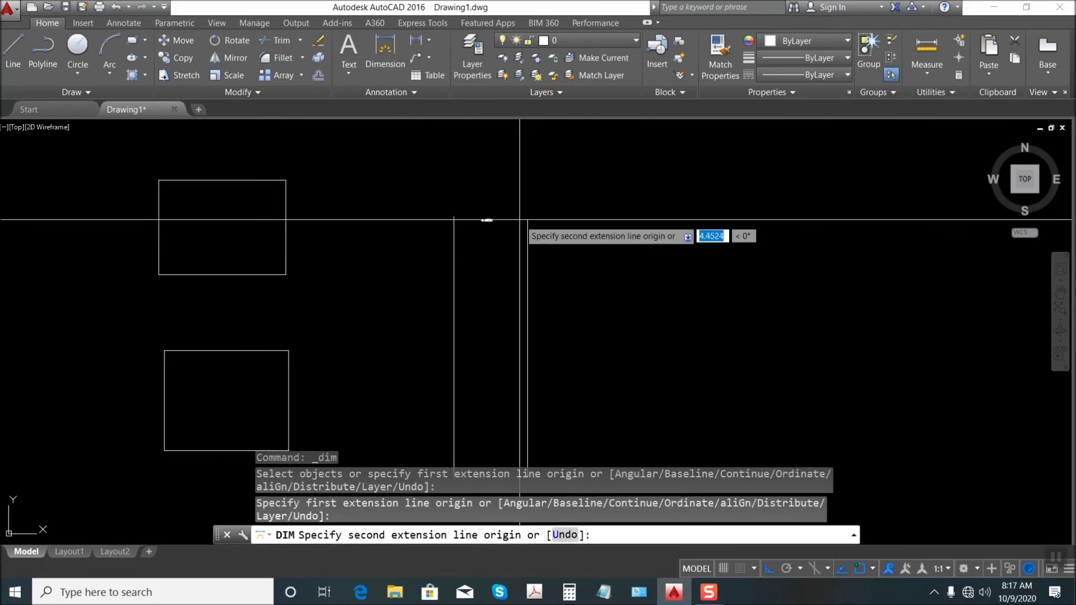
click(527, 220)
click(493, 193)
scroll(497, 202, up, 2)
scroll(496, 202, up, 3)
scroll(488, 216, down, 5)
key(Escape)
scroll(519, 348, down, 4)
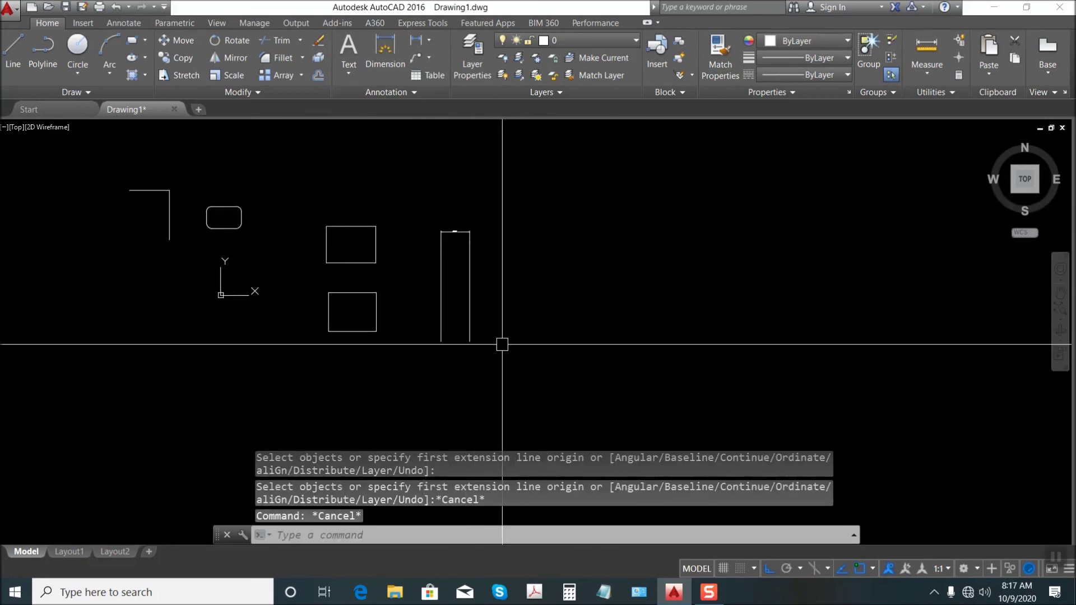
key(Escape)
key(Escape)
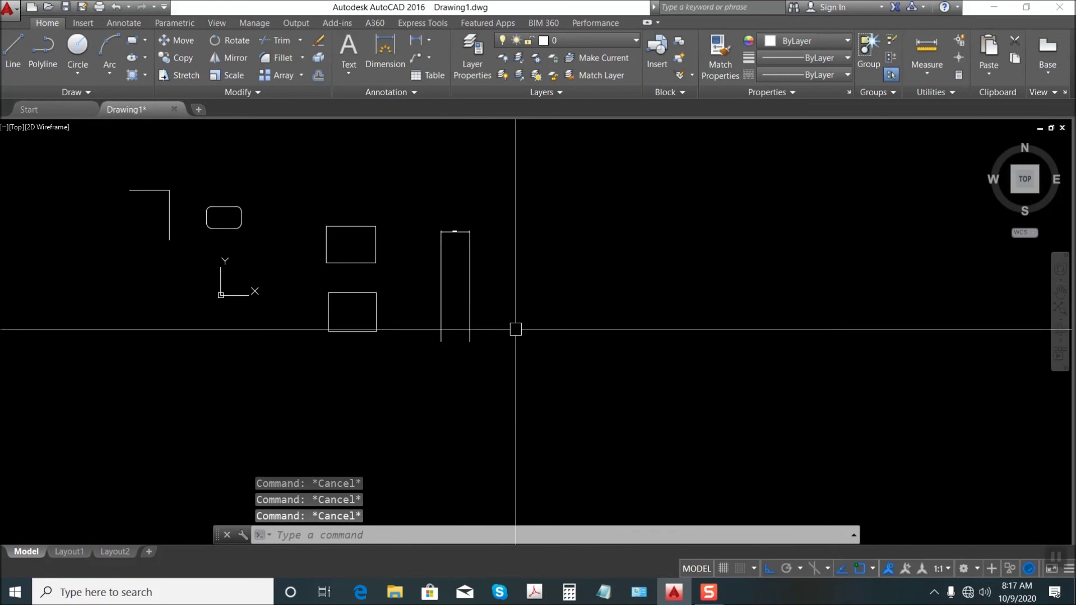
- Draw a longer vertical line to the right of the dimensioned pair of lines
text(l)
key(Return)
click(530, 210)
click(563, 419)
key(Escape)
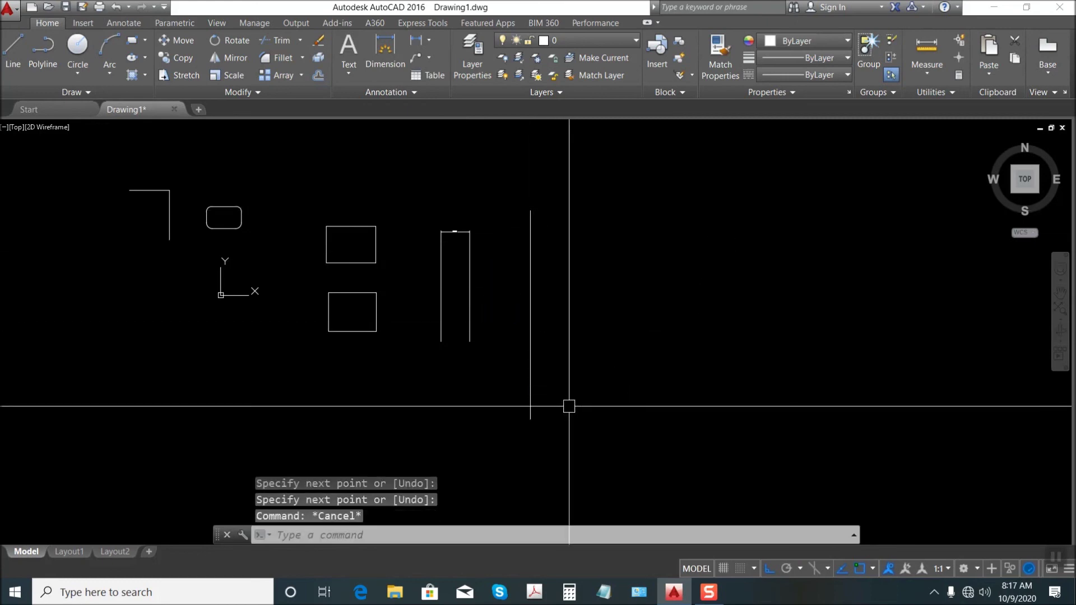
- Offset the longer vertical line by a distance of 10 to its right side
text(o)
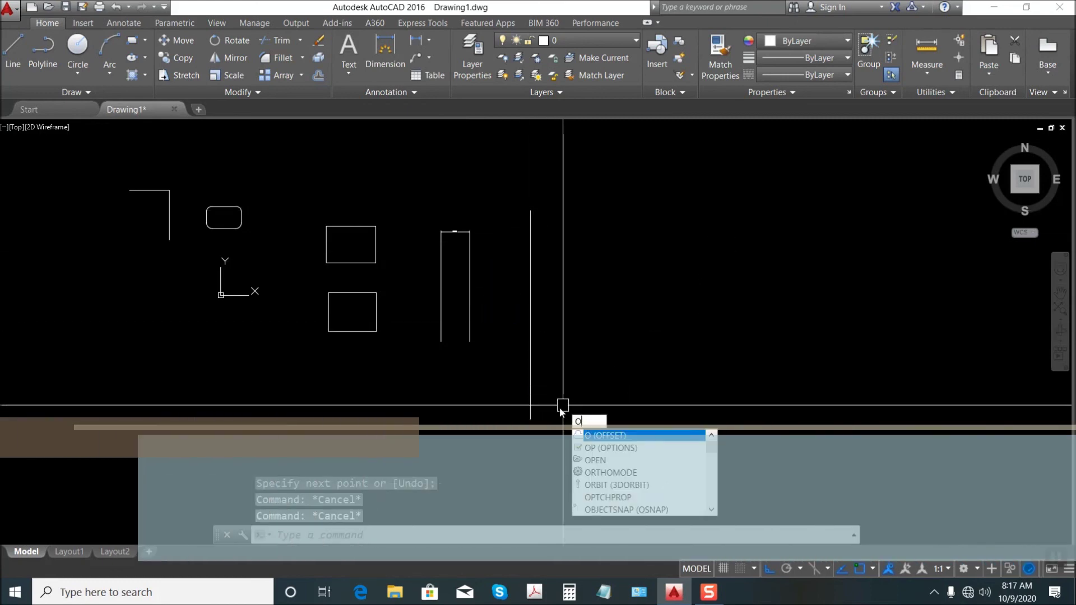
key(Return)
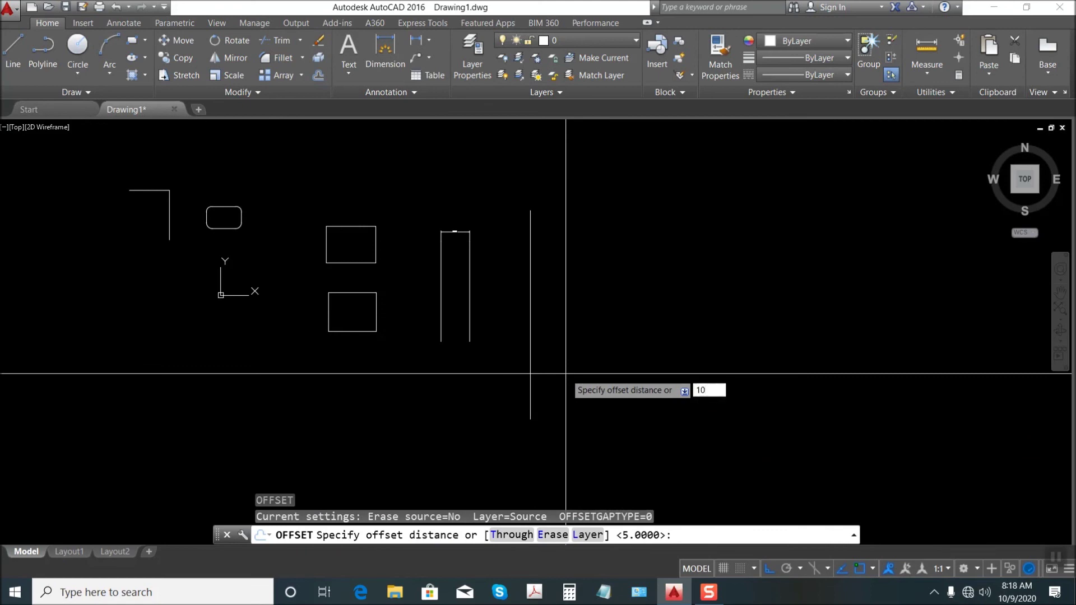
key(Return)
click(530, 312)
click(622, 300)
scroll(588, 247, up, 2)
key(Escape)
key(Escape)
key(Escape)
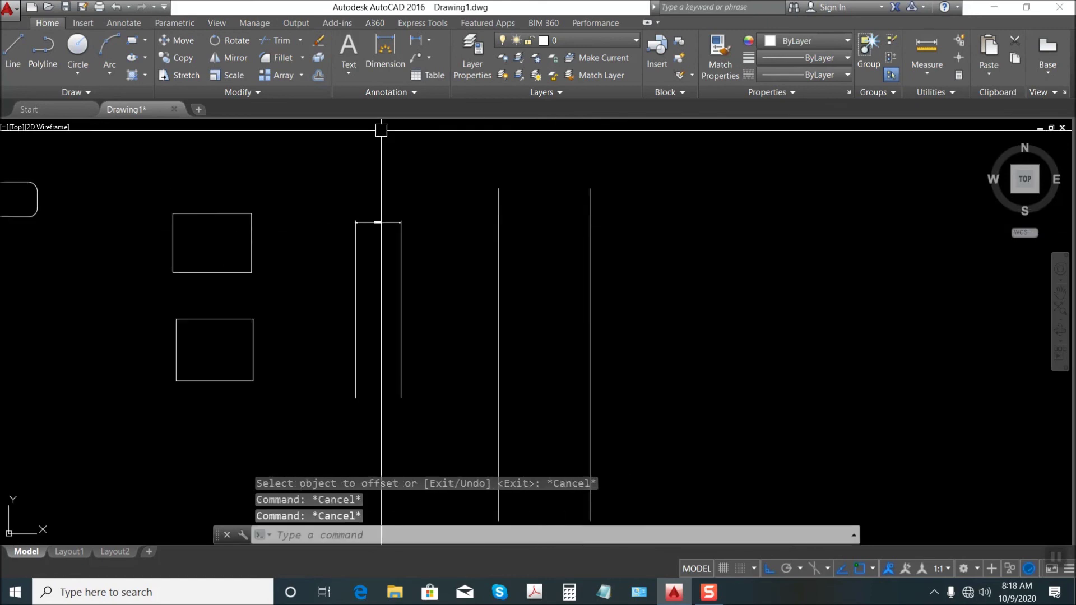
- Dimension the horizontal distance between the upper ends of the longer pair of lines, placing the dimension just above them
click(393, 49)
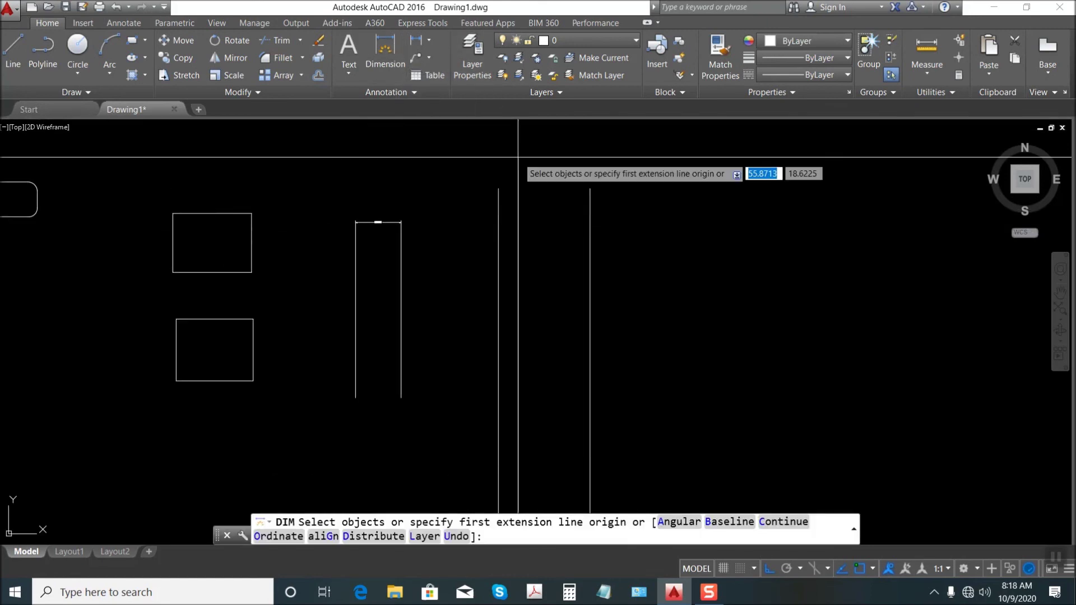
click(498, 190)
click(589, 189)
click(543, 170)
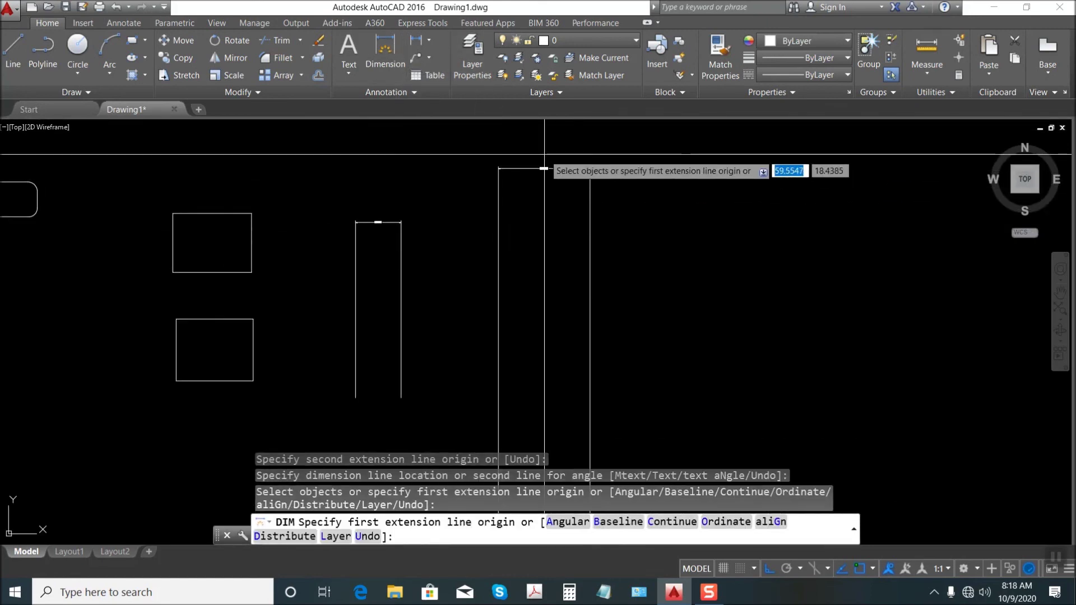
key(Escape)
scroll(540, 160, up, 6)
key(Escape)
scroll(448, 192, down, 5)
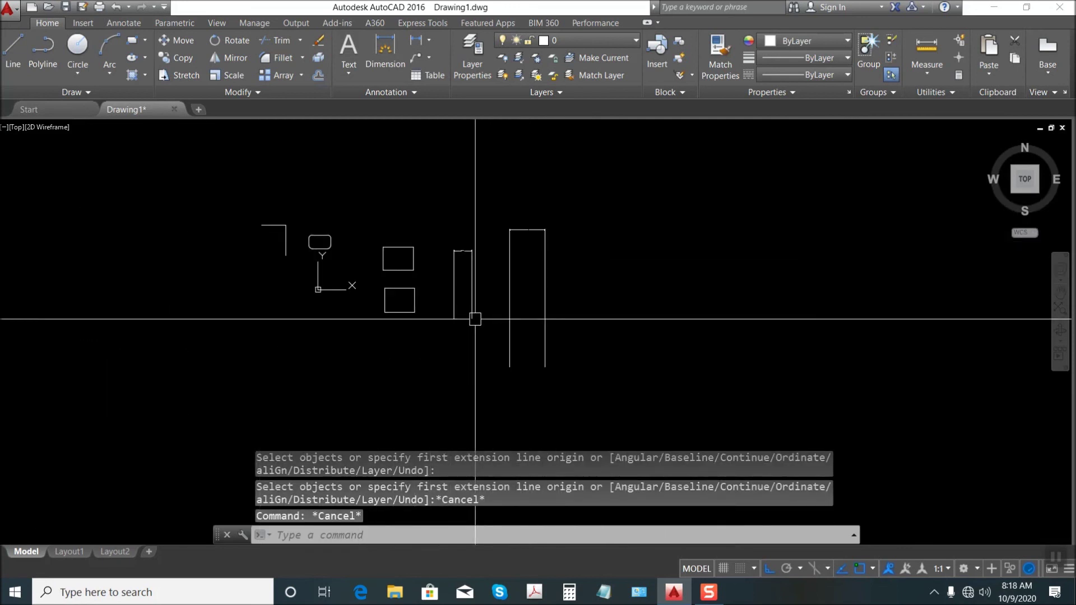
key(Escape)
key(Escape)
scroll(437, 305, up, 3)
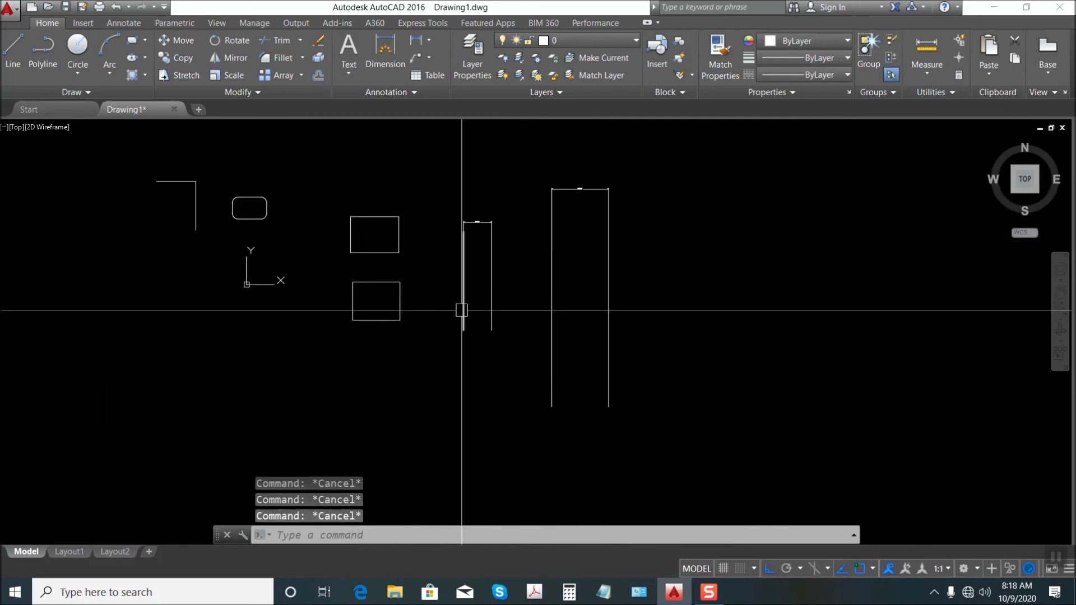